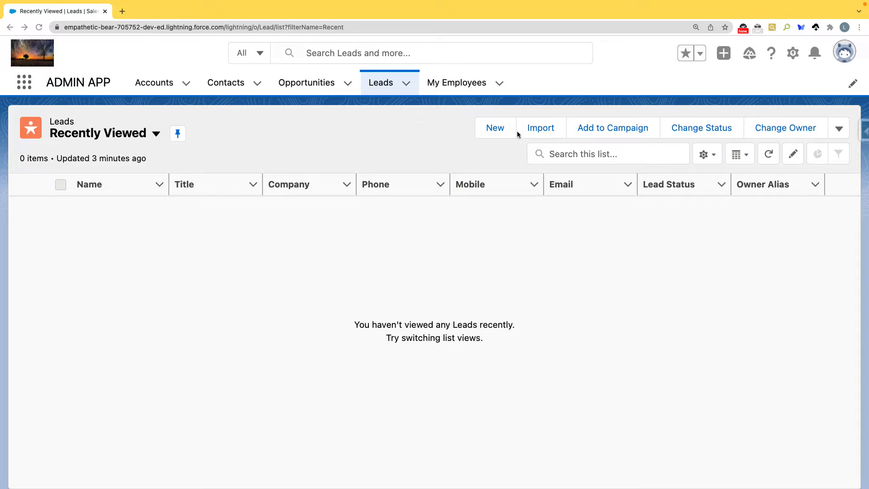
- Examine the default Lead Owner in a new lead form and close the form without saving
left_click(501, 260)
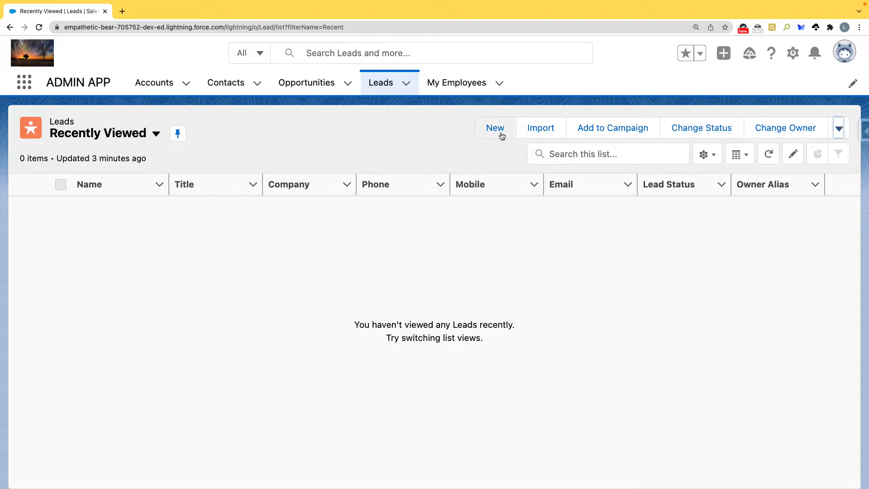
left_click(501, 133)
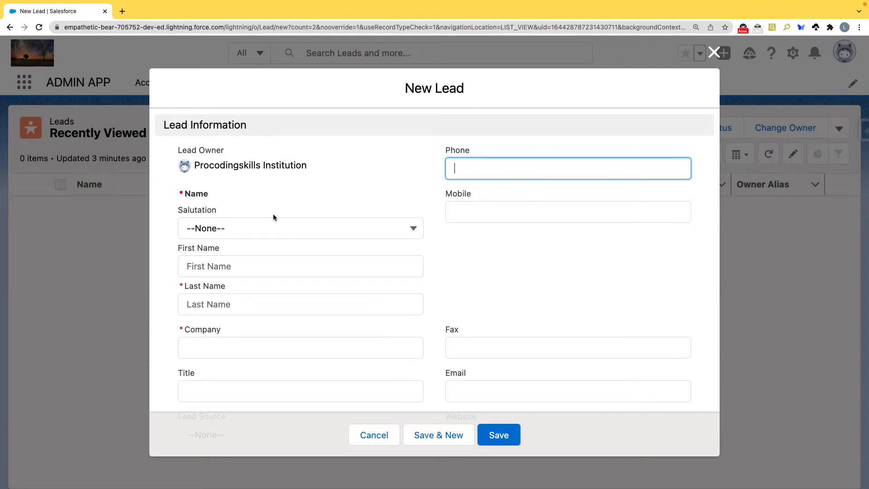
left_click_drag(170, 164, 312, 167)
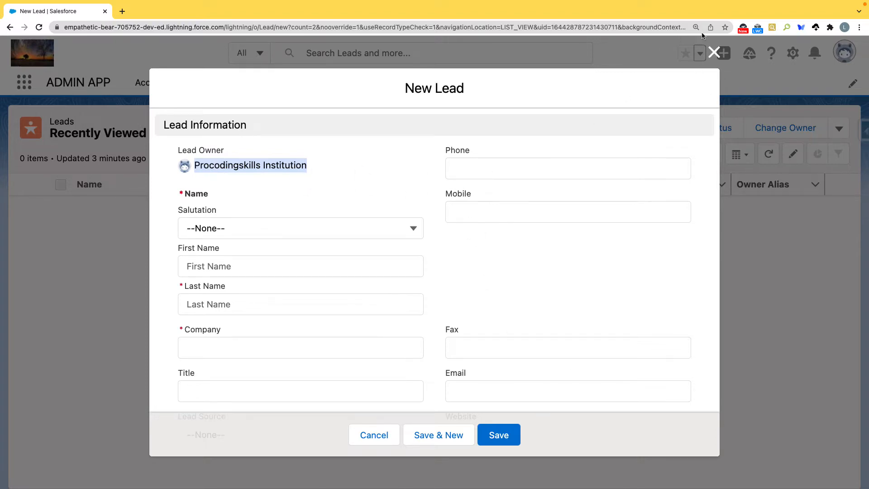
left_click(714, 53)
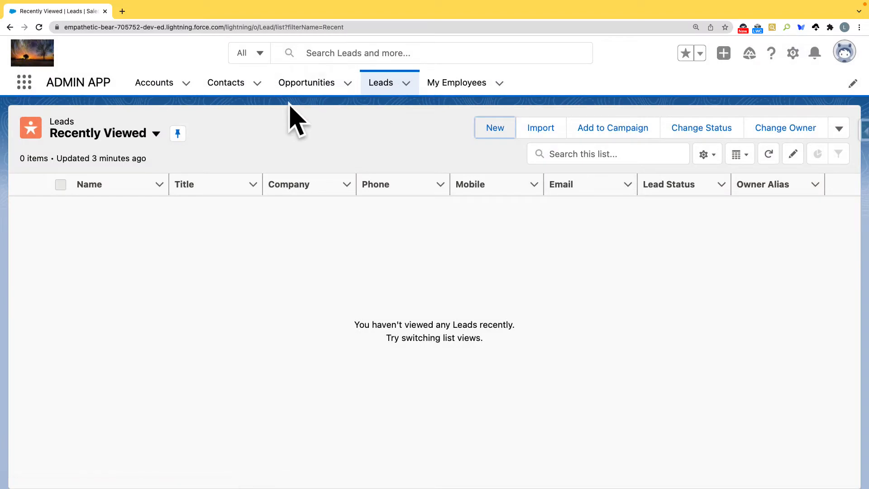
- Open Setup, search the setup pages for "queue" and open the Queues page
left_click(792, 53)
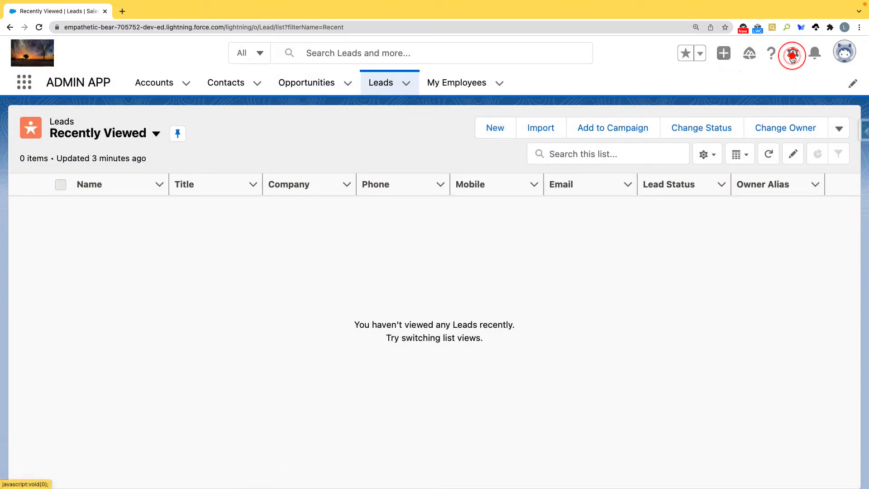
left_click(744, 107)
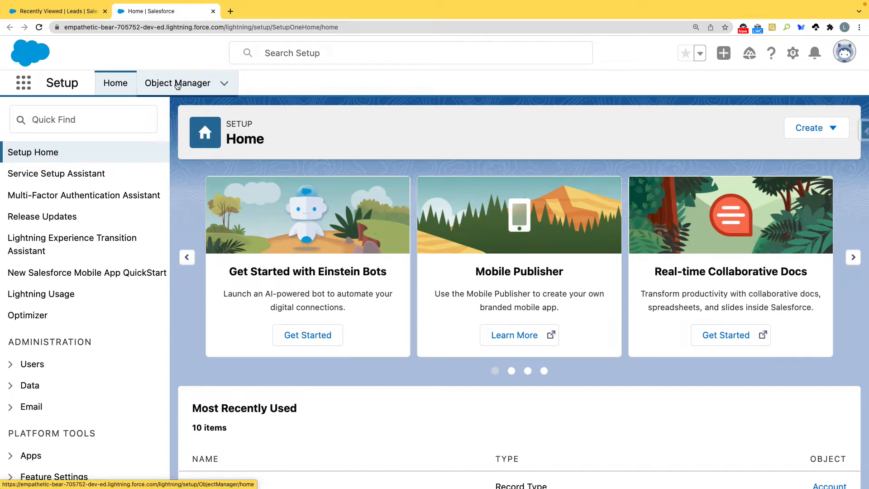
left_click(79, 113)
type("q")
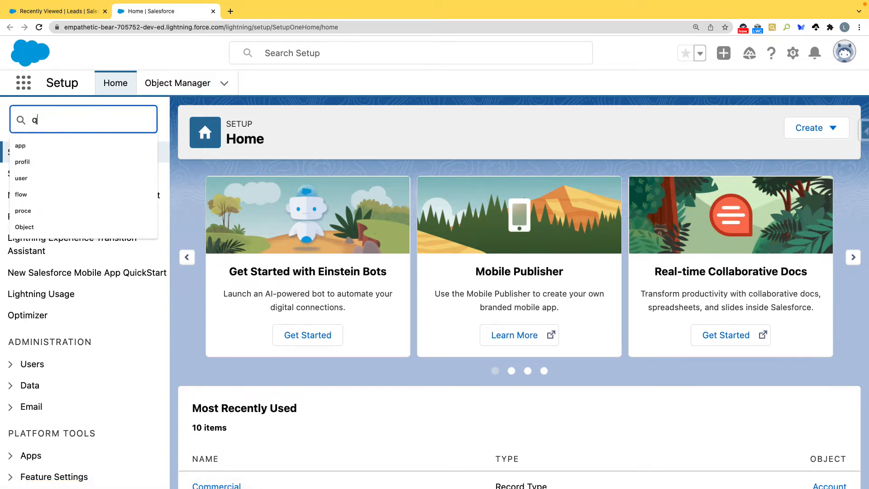
type("ueue")
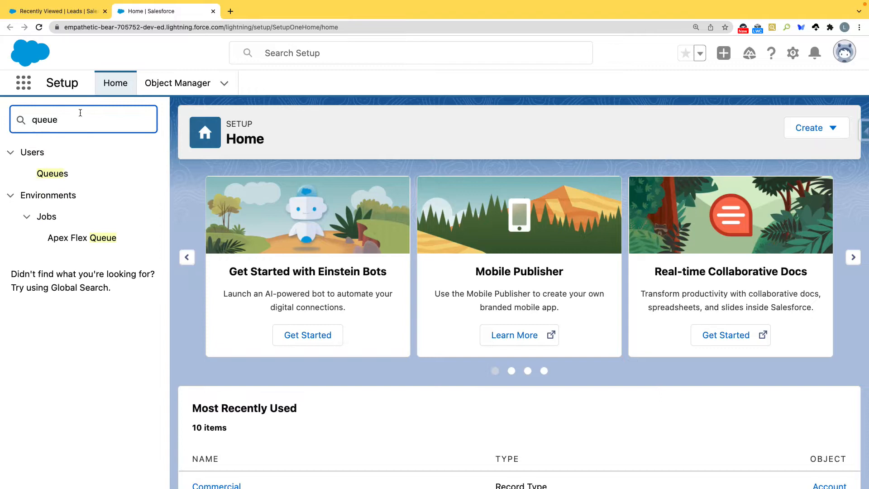
left_click(47, 174)
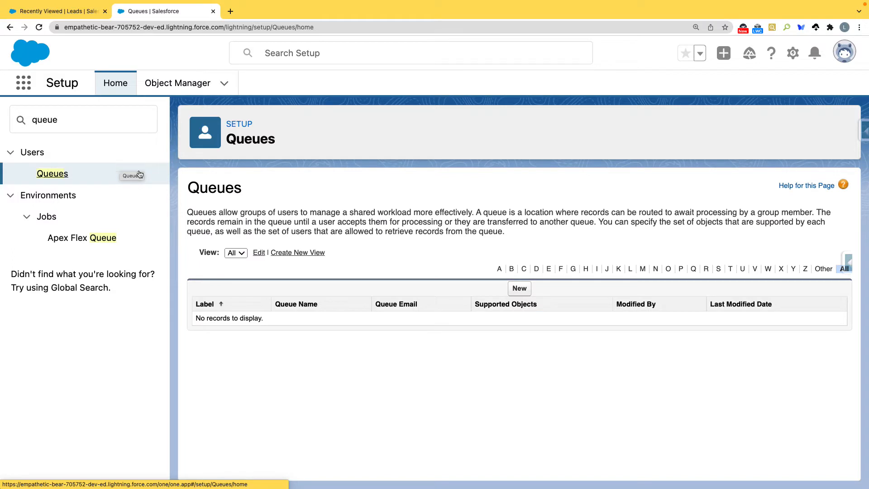
- Start a new queue with the label Food Sales and let its queue name fill in automatically
left_click(519, 289)
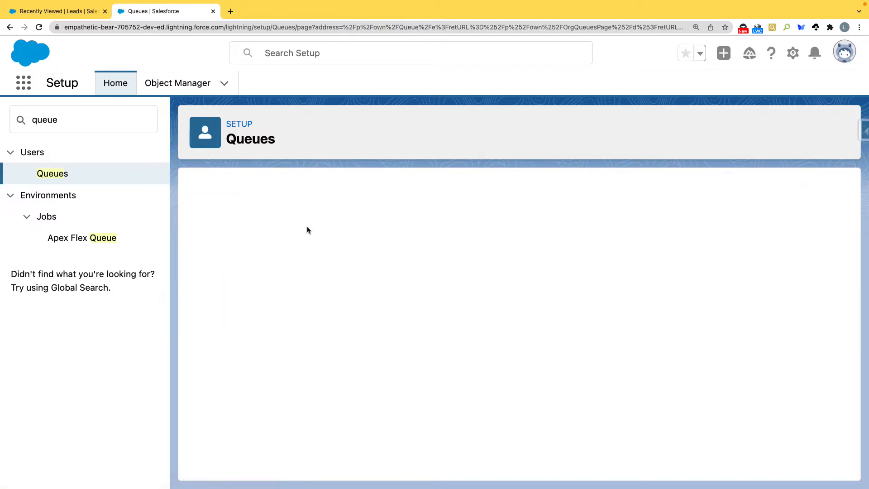
left_click(353, 292)
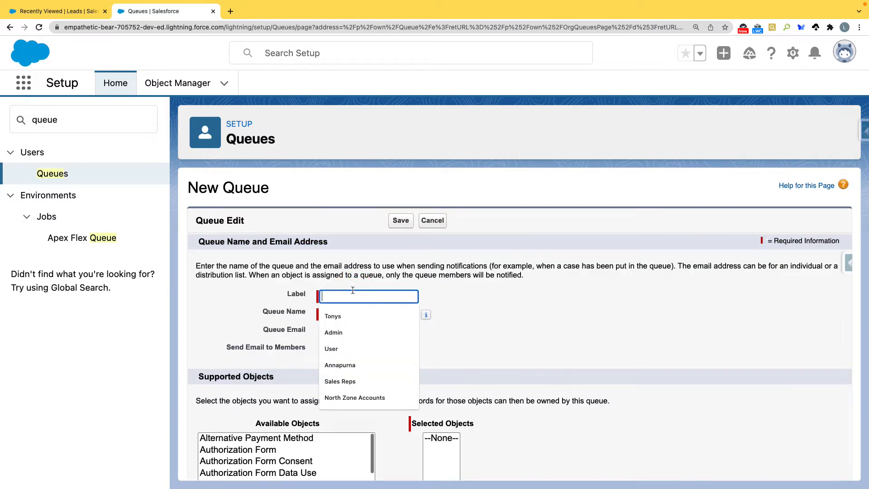
type("Food S")
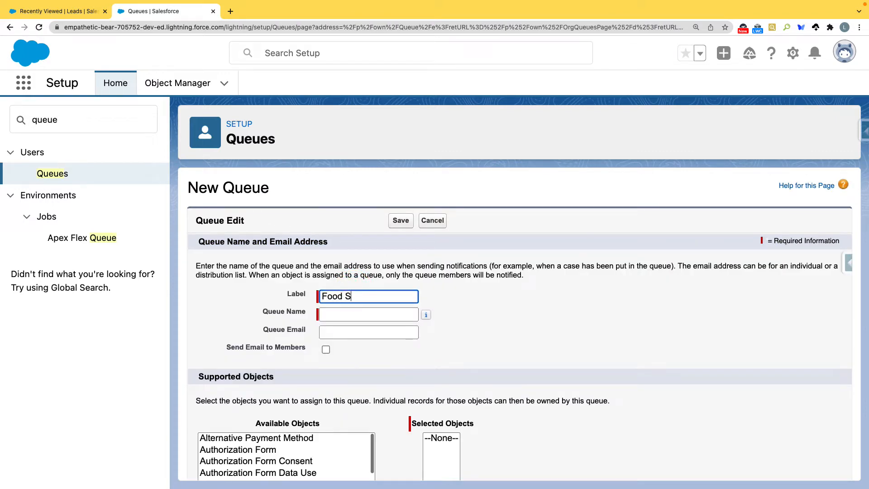
key("BackSpace")
type("Sales")
left_click(360, 314)
- Add Lead as the supported object of the Food Sales queue
scroll(467, 319, "down", 2)
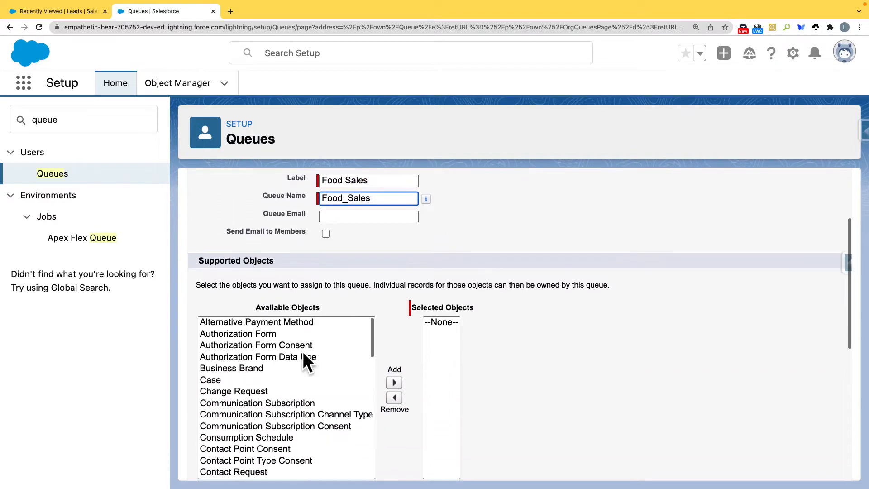
left_click(267, 345)
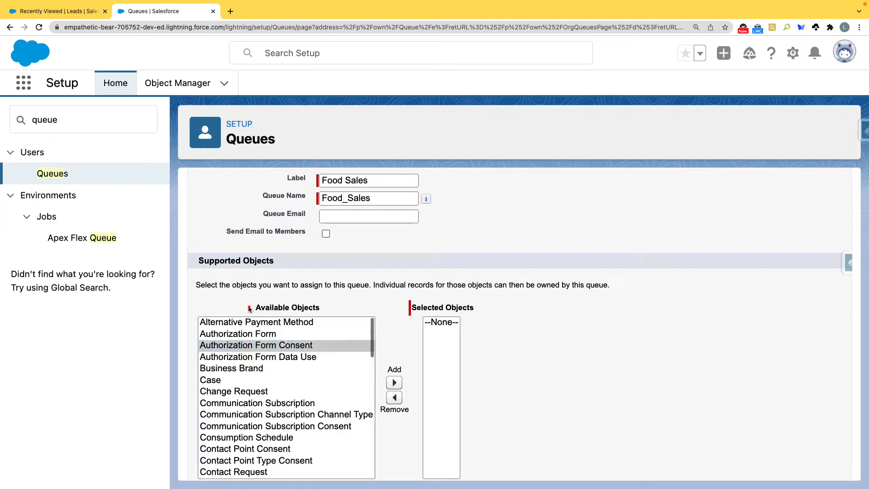
left_click_drag(252, 308, 320, 311)
left_click(248, 349)
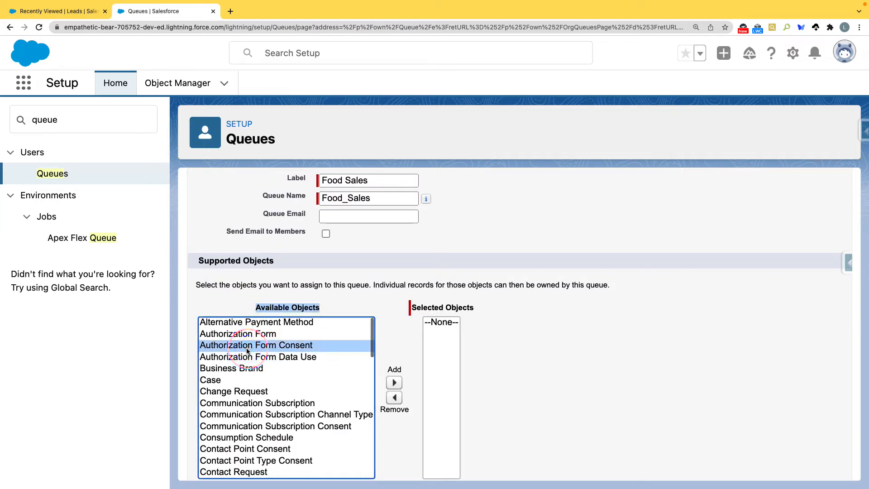
key("l")
scroll(256, 374, "down", 3)
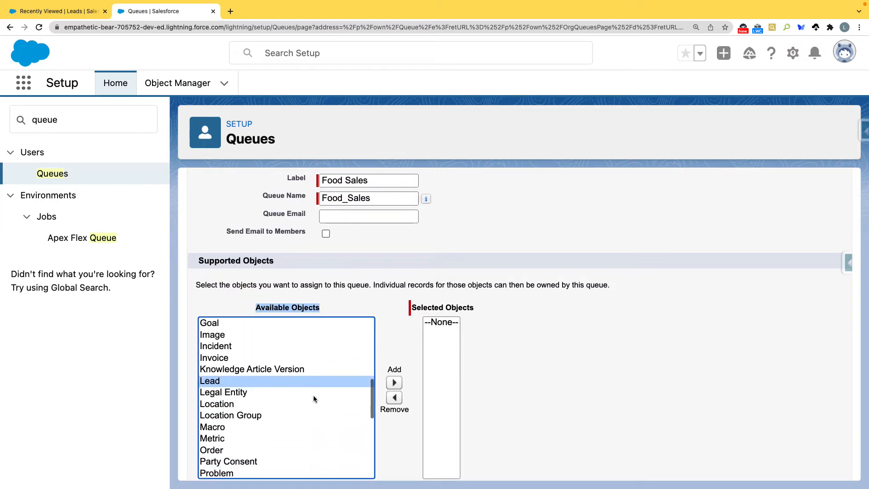
left_click(394, 383)
- Add the users Procodingskills Institution and Sales Manager as members of the Food Sales queue and save it
scroll(509, 353, "down", 6)
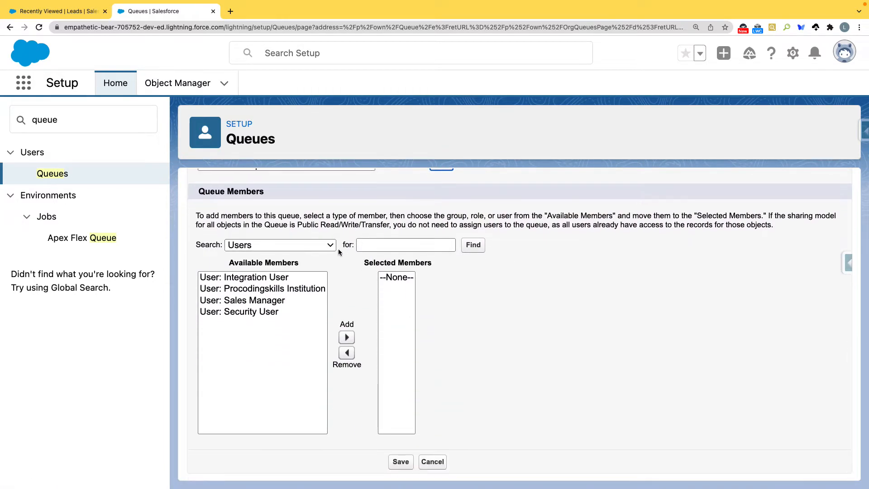
left_click(266, 289)
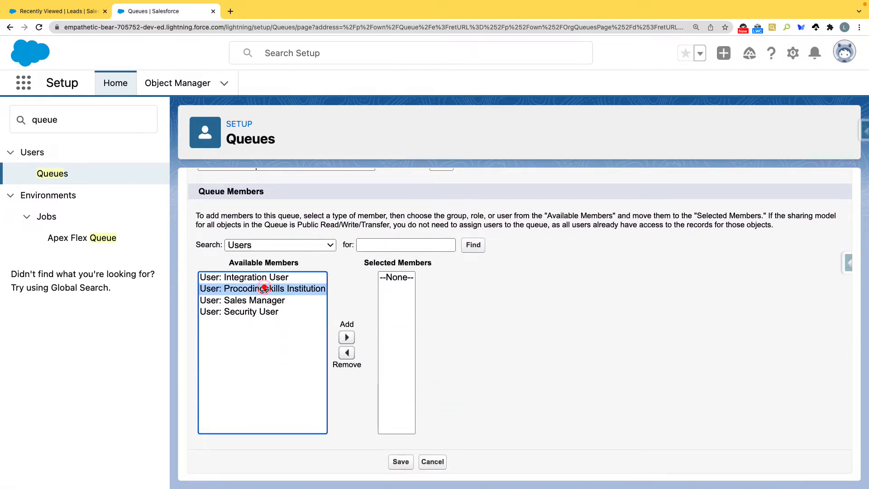
left_click(346, 338)
left_click(273, 288)
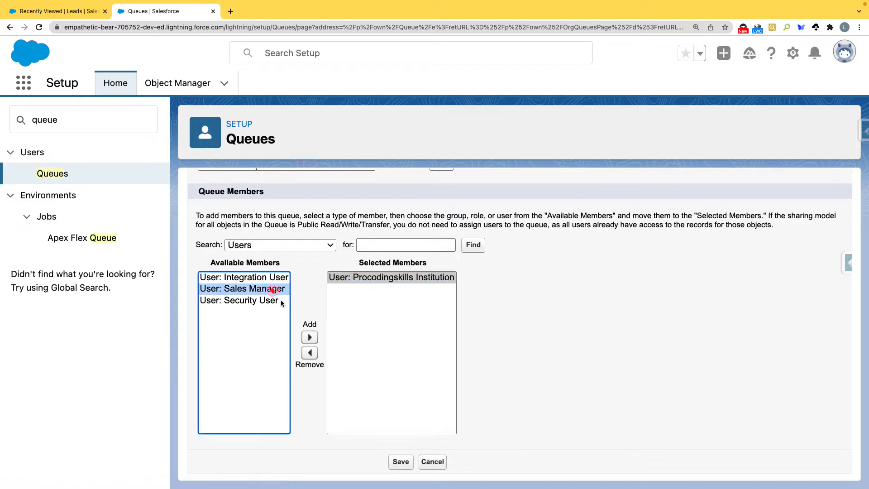
left_click(310, 337)
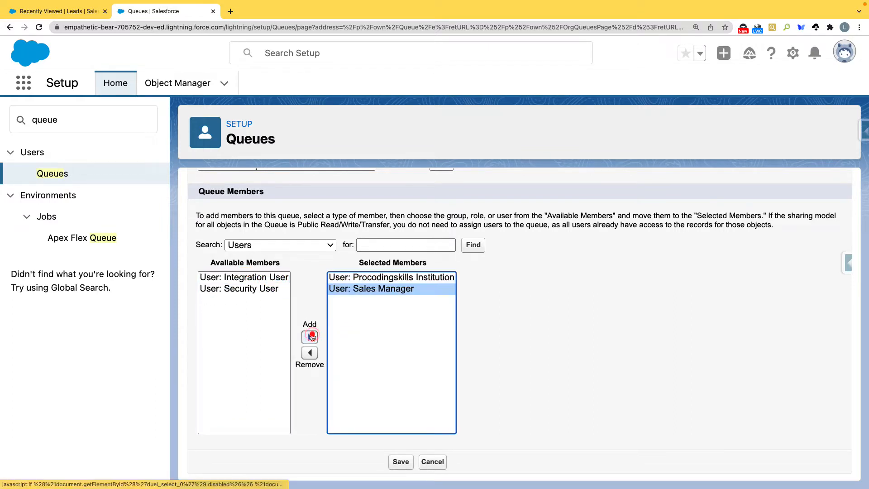
left_click(400, 461)
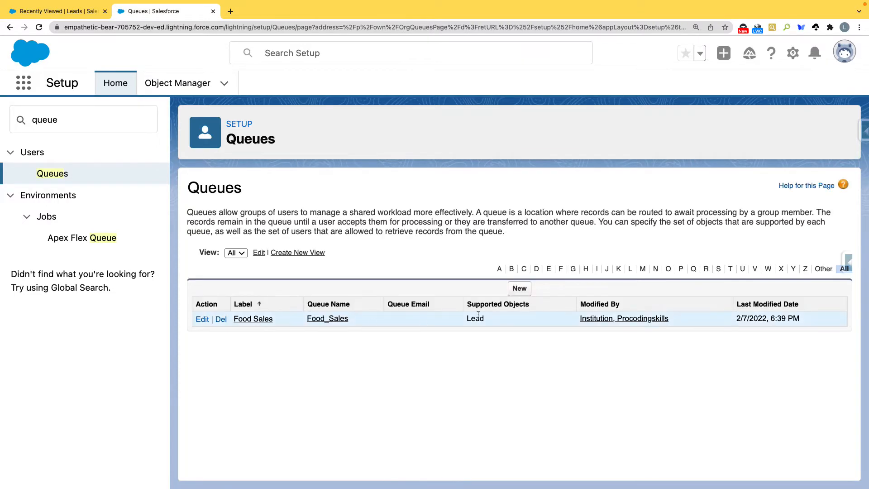
- Start another queue with the label Waste Sales and let its queue name fill in automatically
left_click(519, 289)
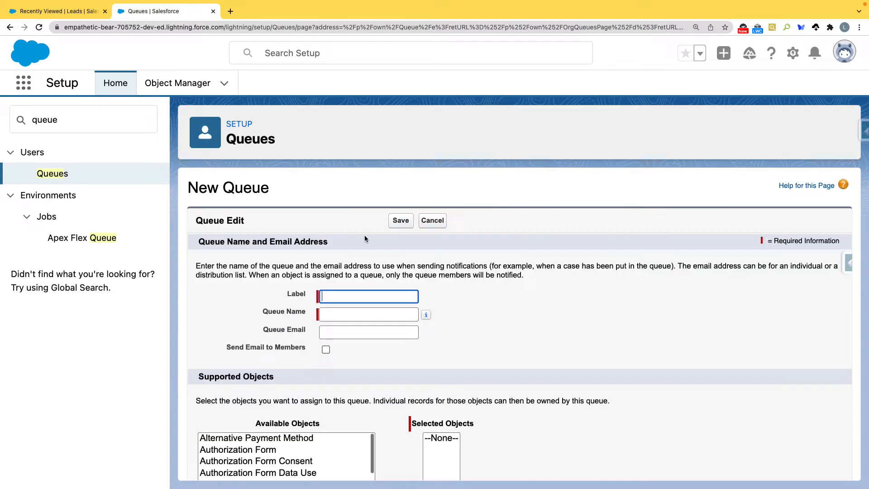
left_click(349, 295)
type("Waste Sales")
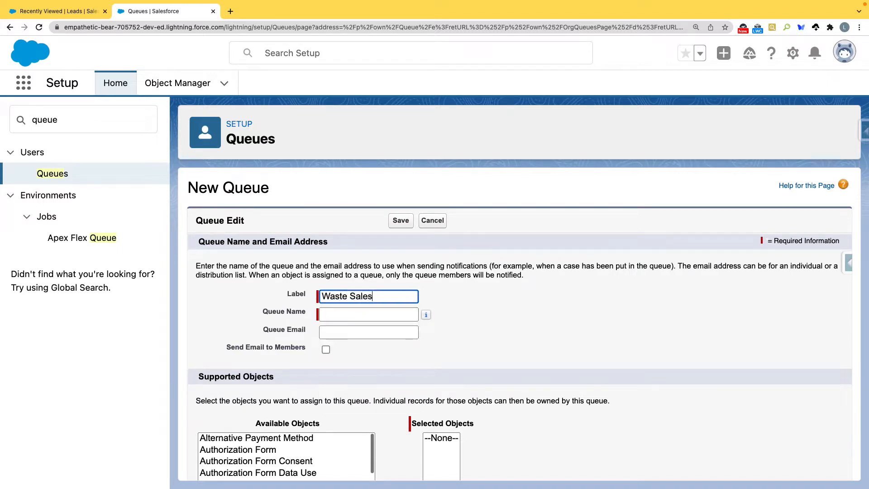
key("Tab")
- Add Lead as the supported object of the Waste Sales queue
scroll(500, 307, "down", 5)
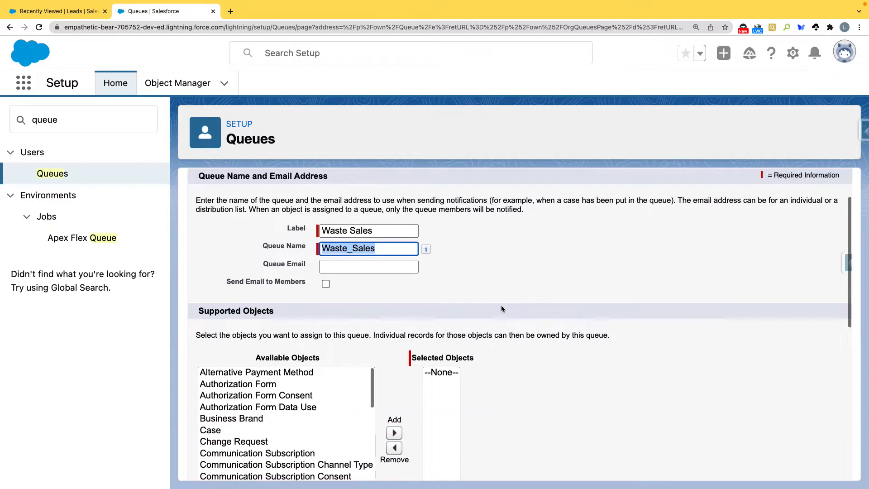
left_click(307, 329)
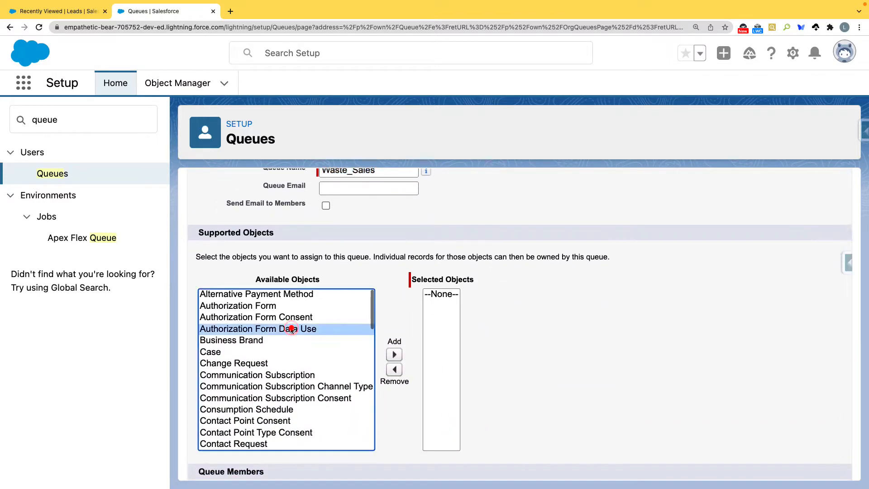
key("l")
left_click(394, 354)
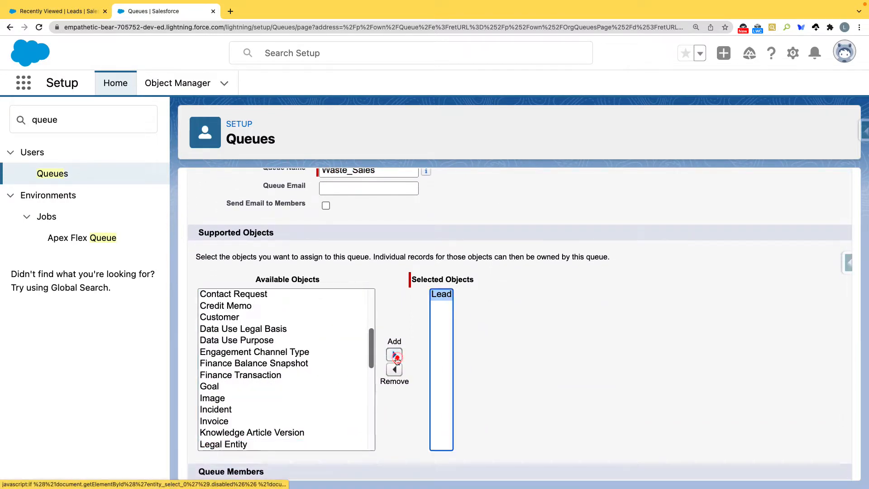
- Add the users Procodingskills Institution and Sales Manager to the Waste Sales queue and save it
scroll(614, 335, "down", 5)
scroll(615, 339, "down", 3)
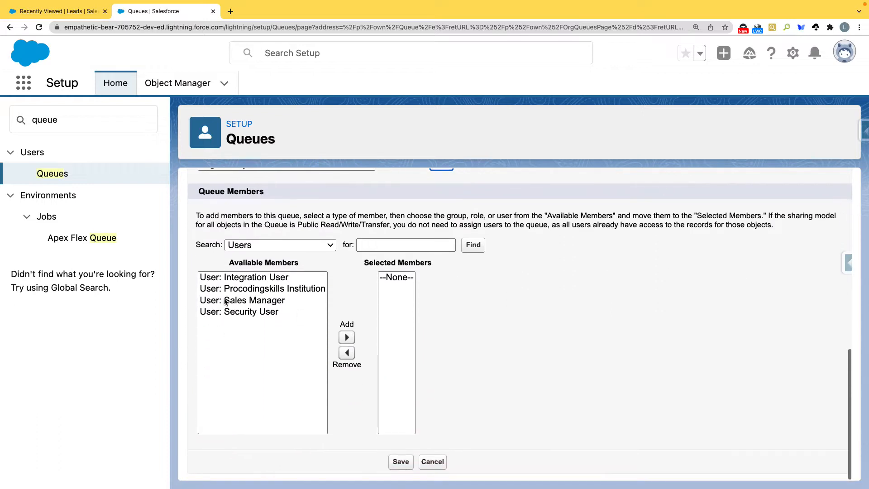
left_click(245, 288)
left_click(248, 300, "shift")
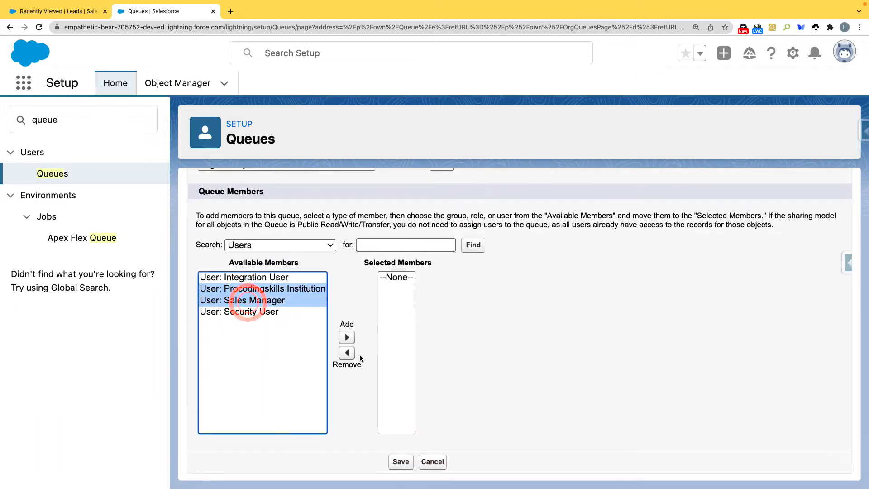
left_click(347, 337)
left_click(401, 461)
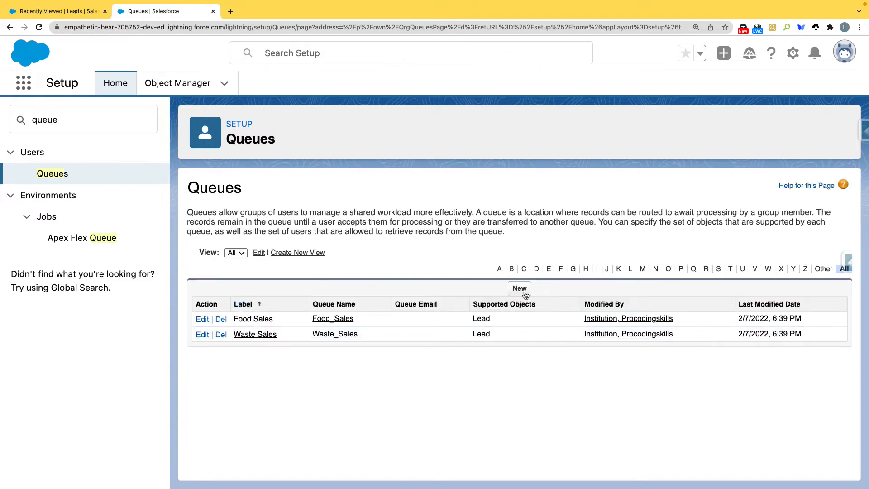
- Start a third queue with the label E-Products Sales and let its queue name fill in automatically
left_click(521, 290)
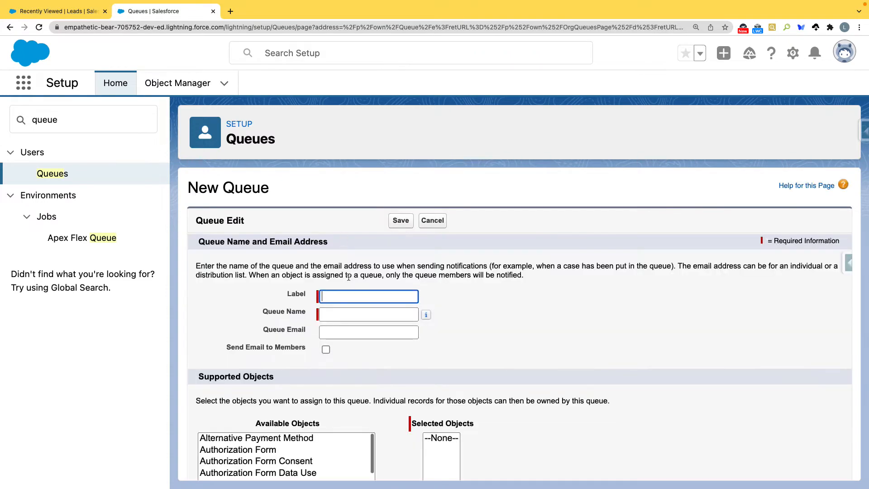
left_click(354, 301)
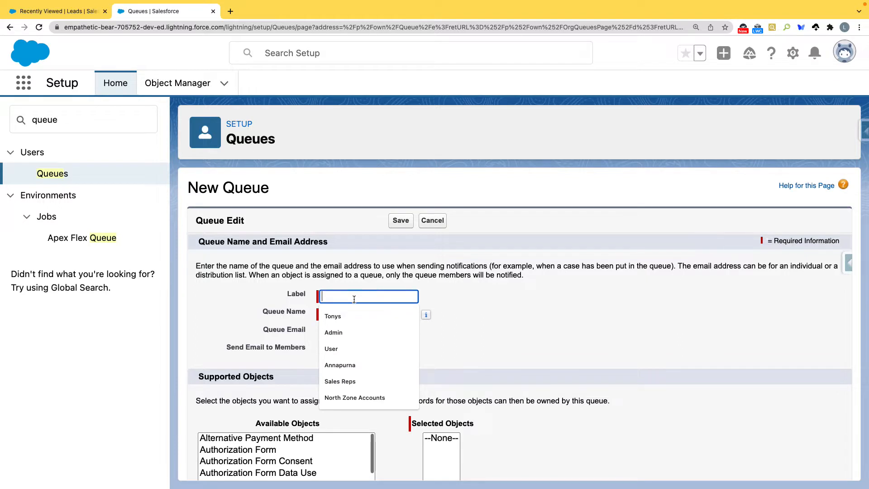
left_click(496, 310)
left_click(373, 300)
type("E-")
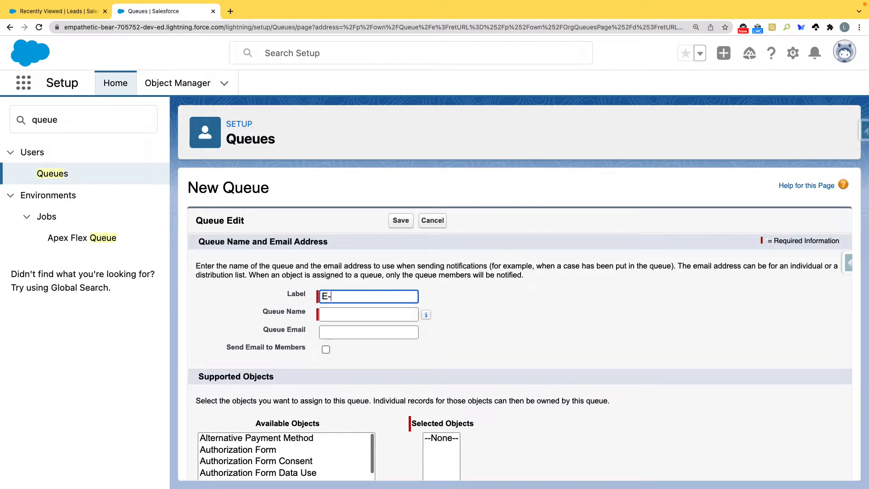
type("Sales")
key("Tab")
- Add Lead as the supported object of the E-Products Sales queue
scroll(544, 349, "down", 6)
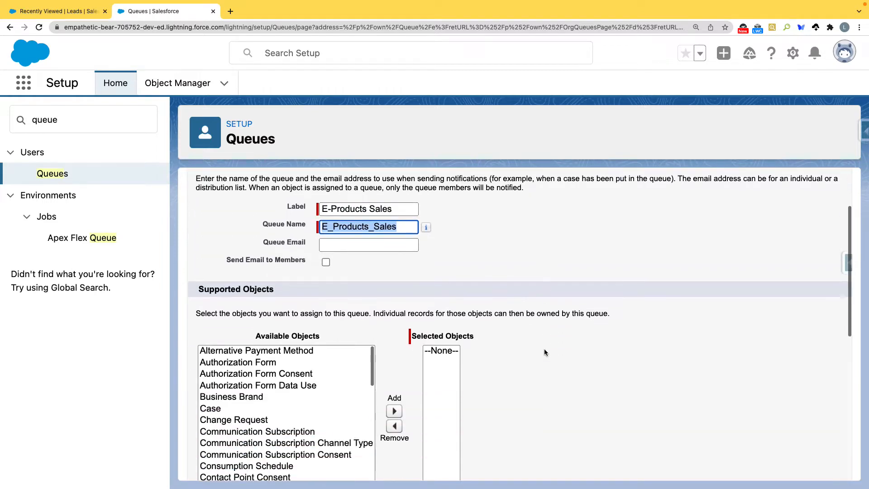
left_click(217, 234)
left_click(217, 234)
key("l")
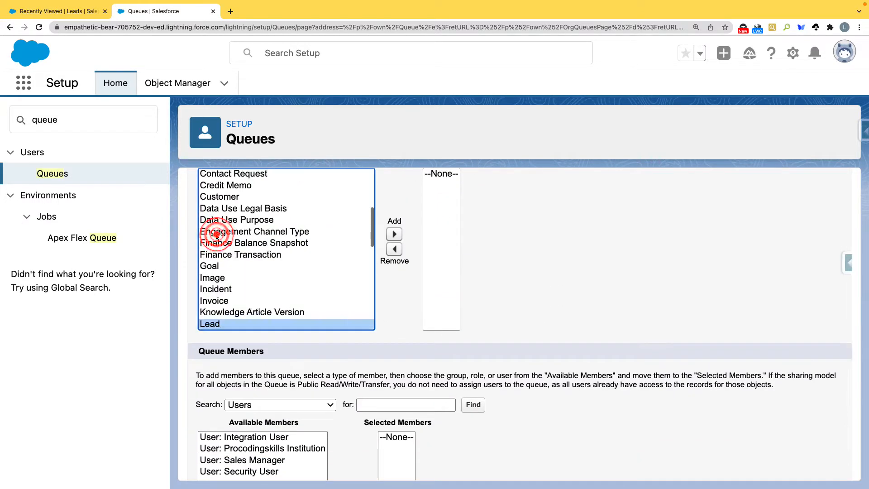
left_click(394, 234)
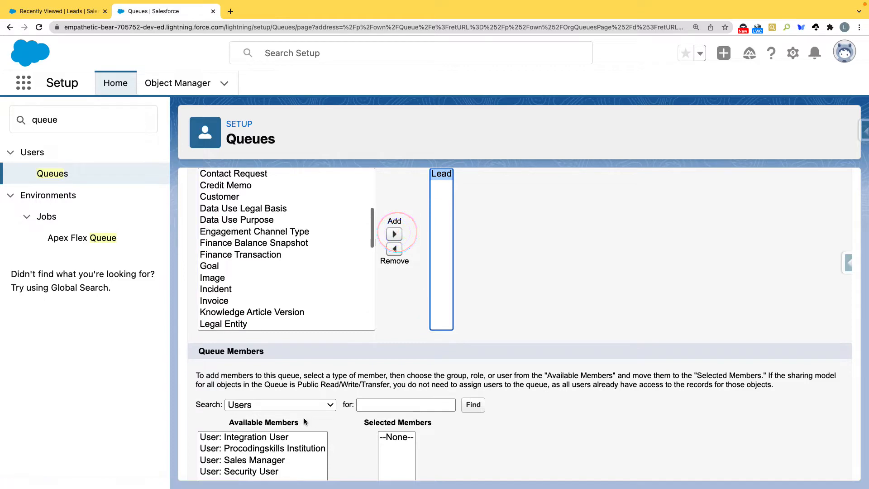
- Add the users Procodingskills Institution and Sales Manager to the E-Products Sales queue and save it
scroll(303, 418, "down", 3)
left_click(272, 319)
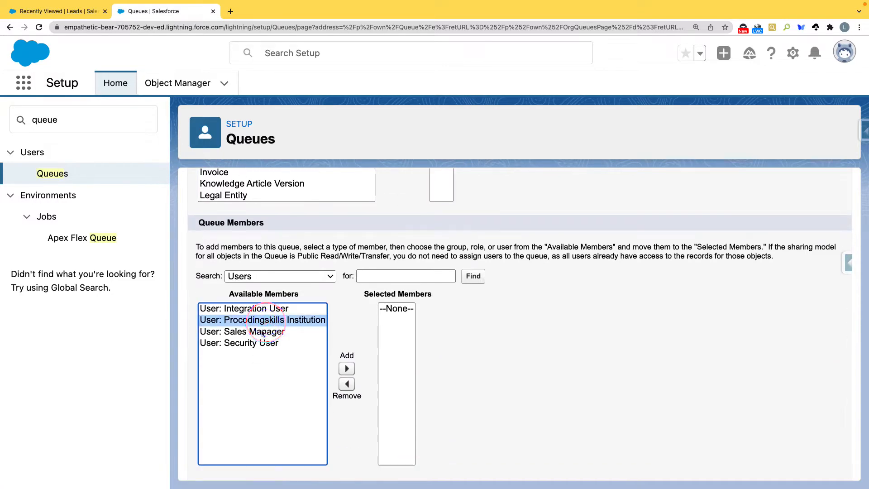
left_click(261, 331, "shift")
left_click(346, 368)
scroll(351, 368, "up", 9)
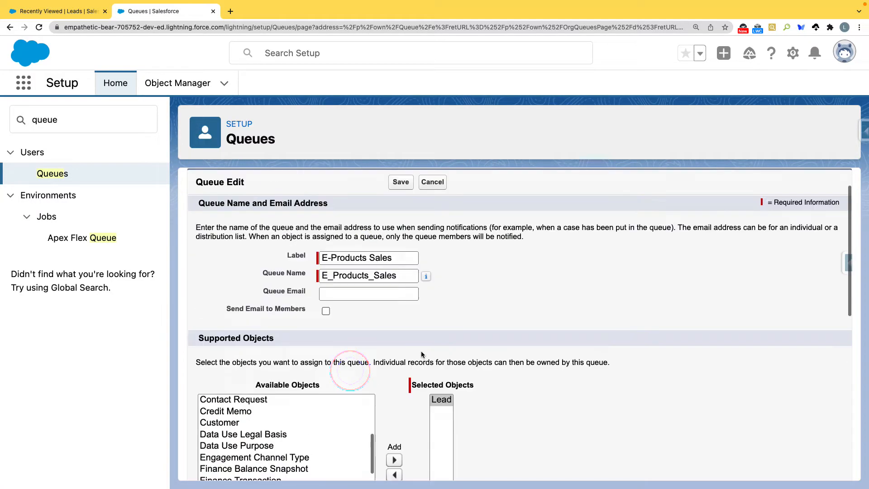
left_click(397, 221)
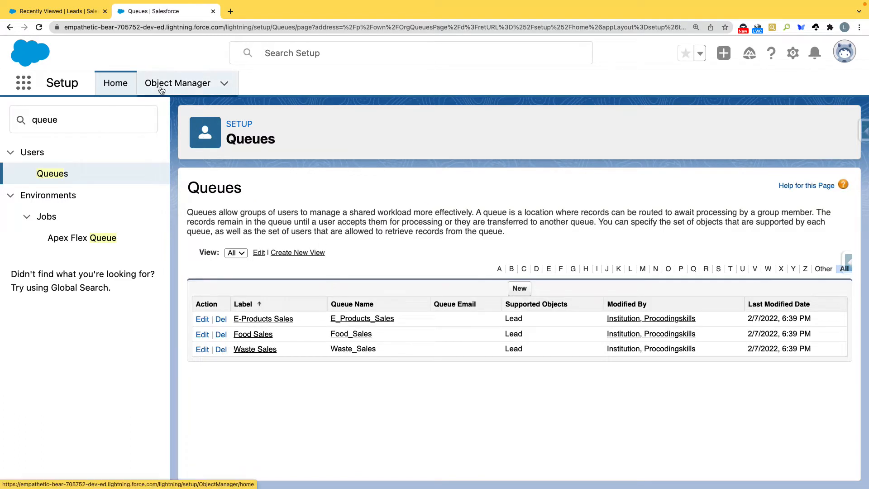
- Open a blank new lead form, examine its fields and the Industry options, and close it without saving
left_click(66, 9)
left_click(494, 128)
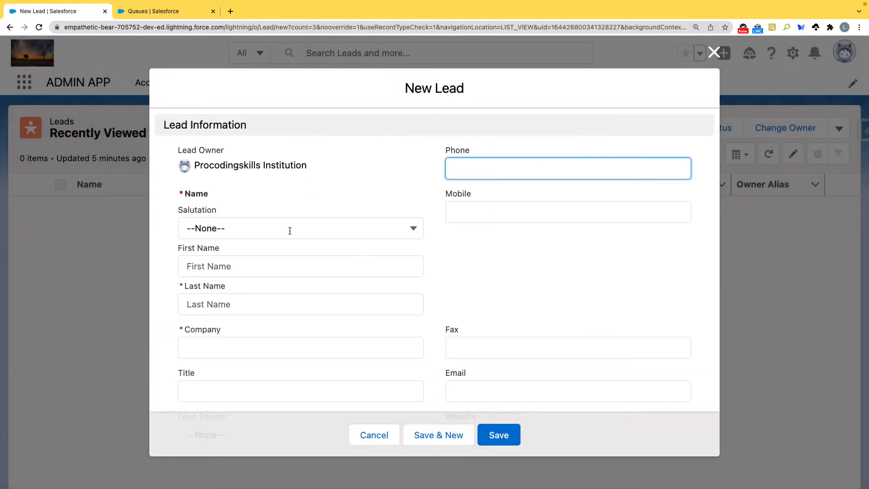
scroll(289, 231, "down", 10)
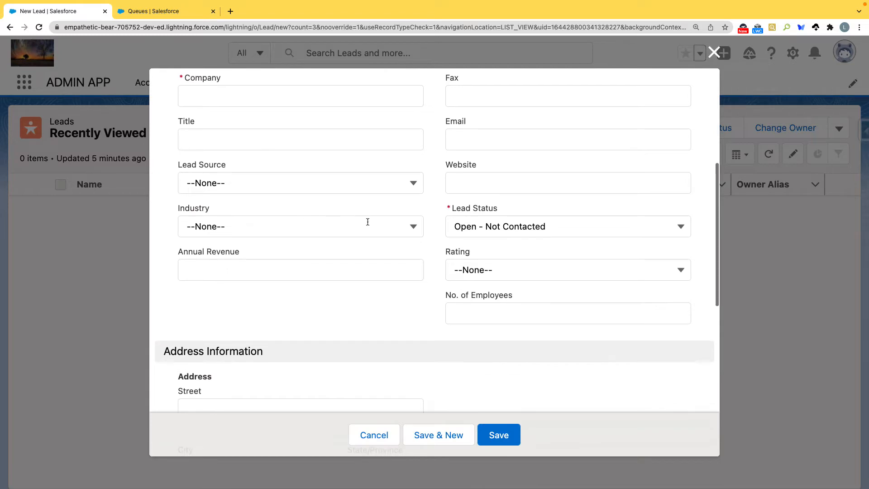
left_click(414, 227)
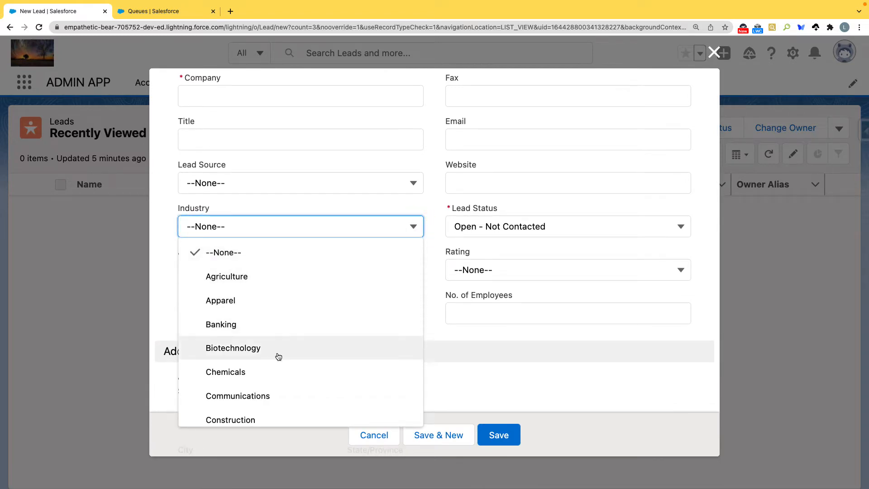
left_click(159, 207)
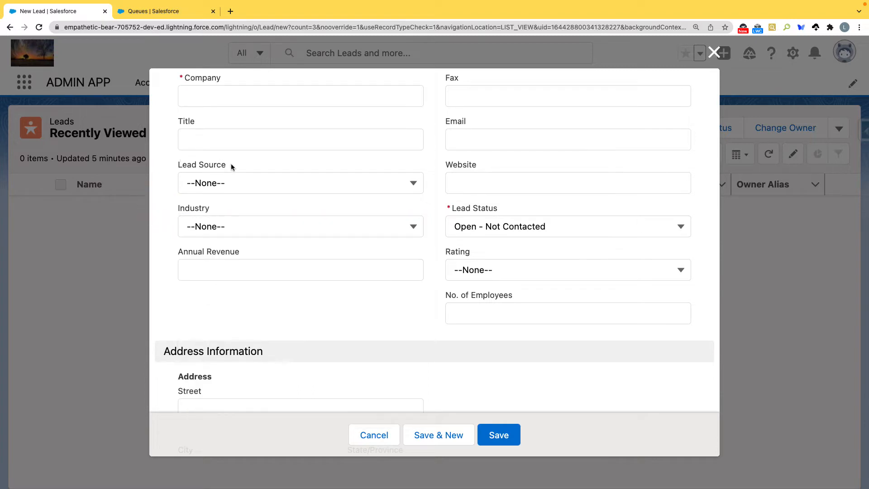
scroll(243, 171, "up", 2)
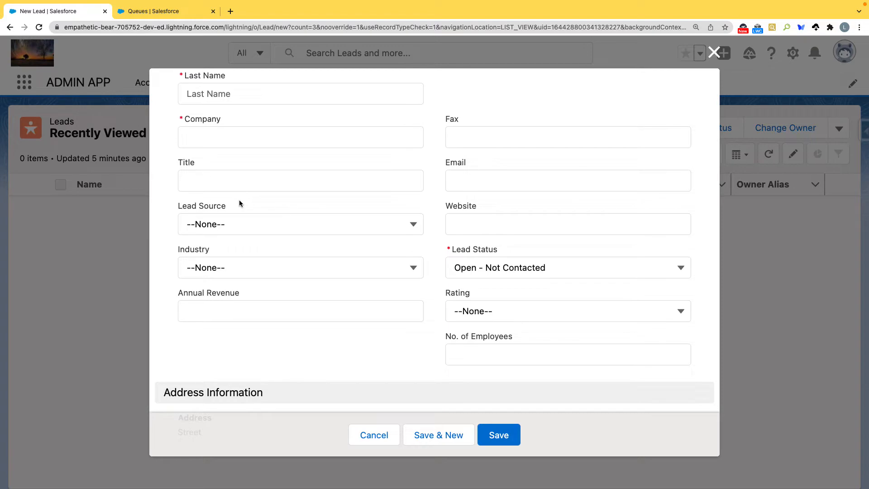
left_click(373, 434)
- Find the Lead object in Setup's Object Manager and open its fields and relationships
left_click(155, 12)
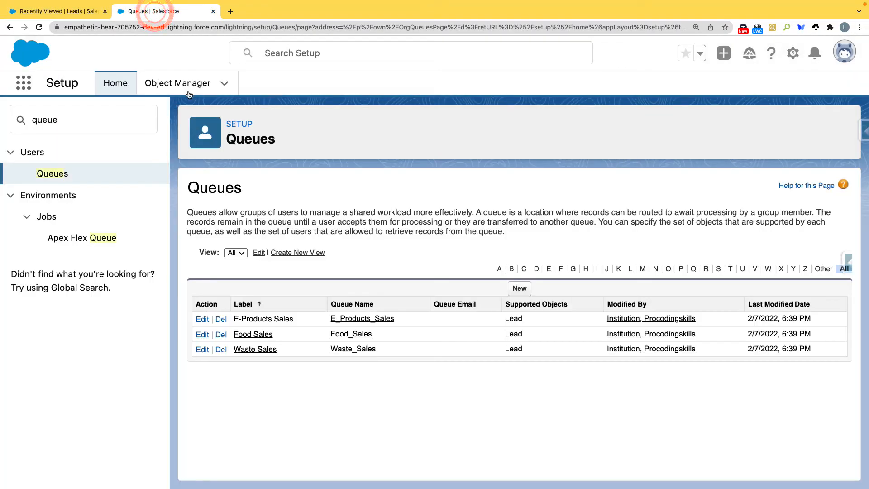
left_click(171, 82)
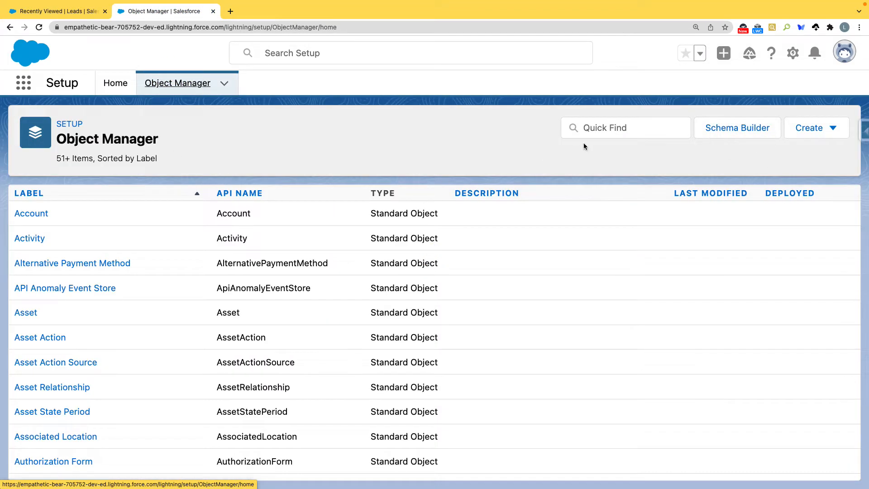
left_click(618, 132)
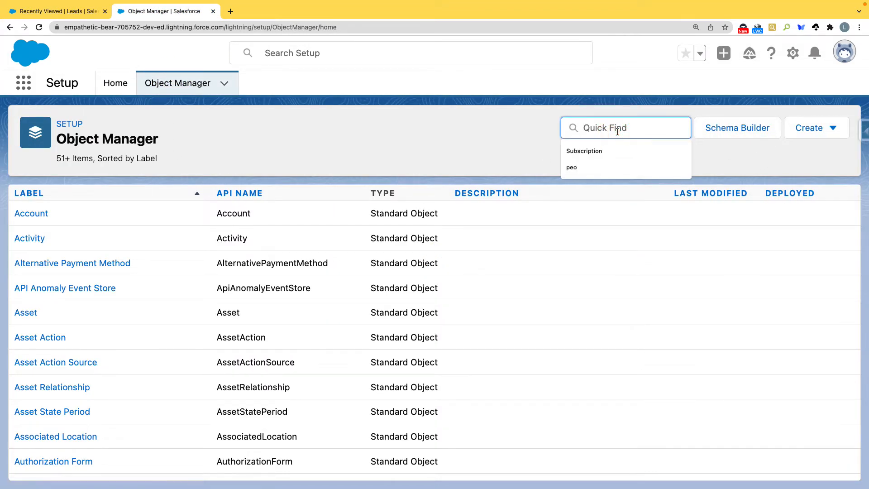
type("Lead")
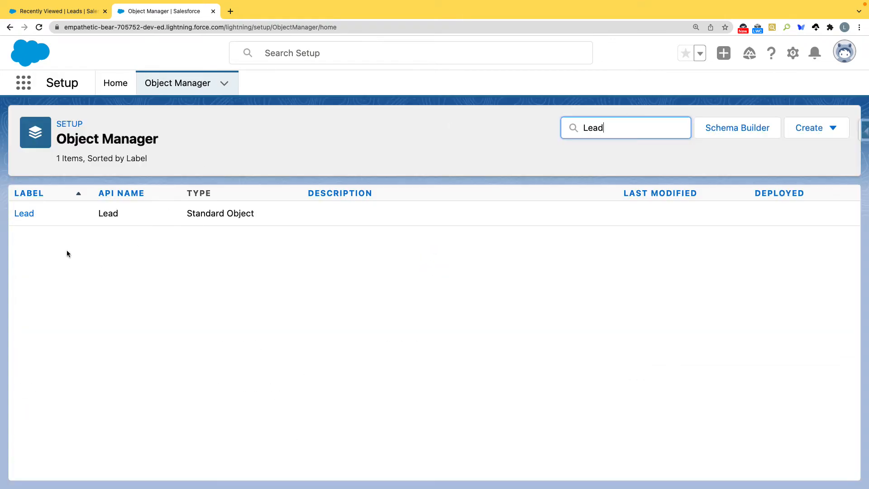
left_click(22, 213)
left_click(23, 213)
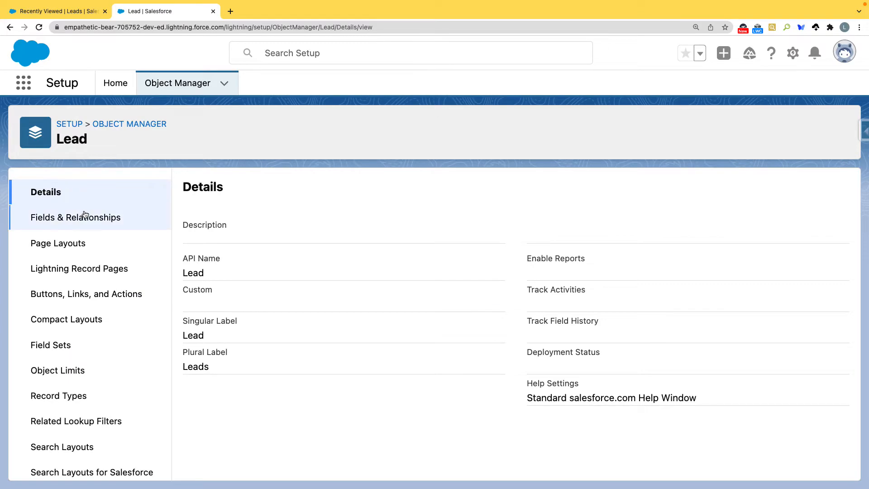
left_click(85, 211)
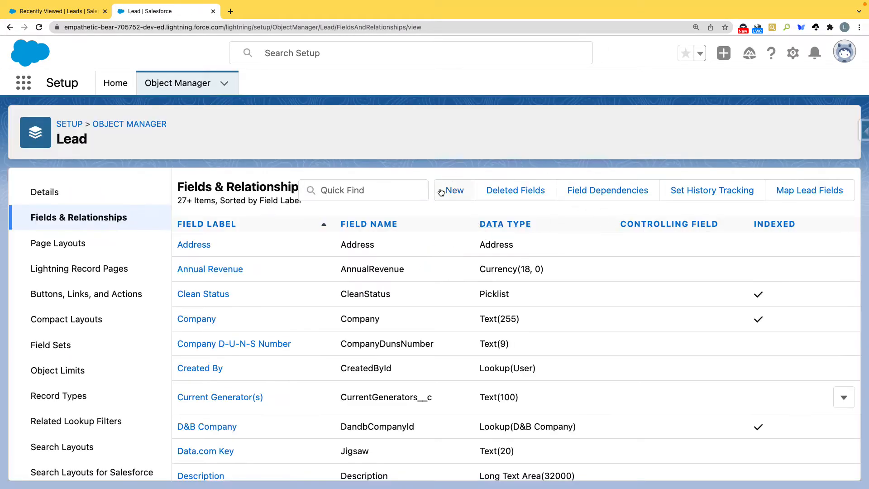
- Start a new custom field on the Lead object with the Picklist data type
left_click(453, 190)
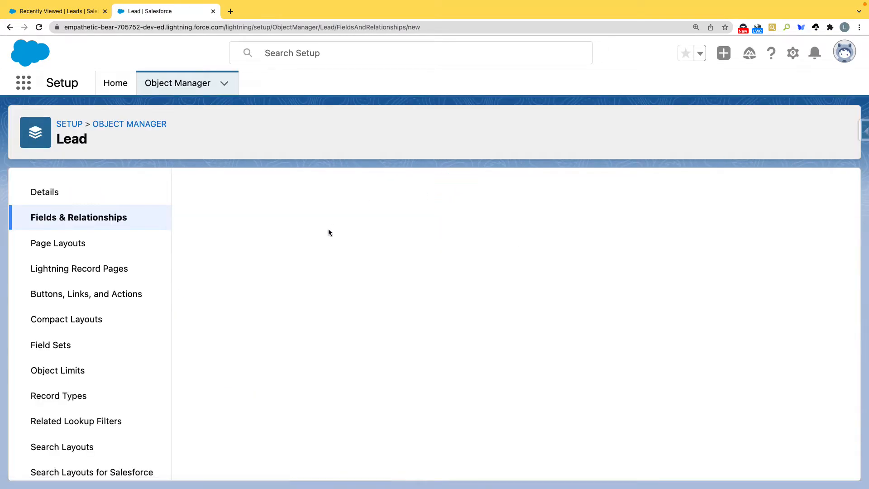
scroll(240, 369, "down", 9)
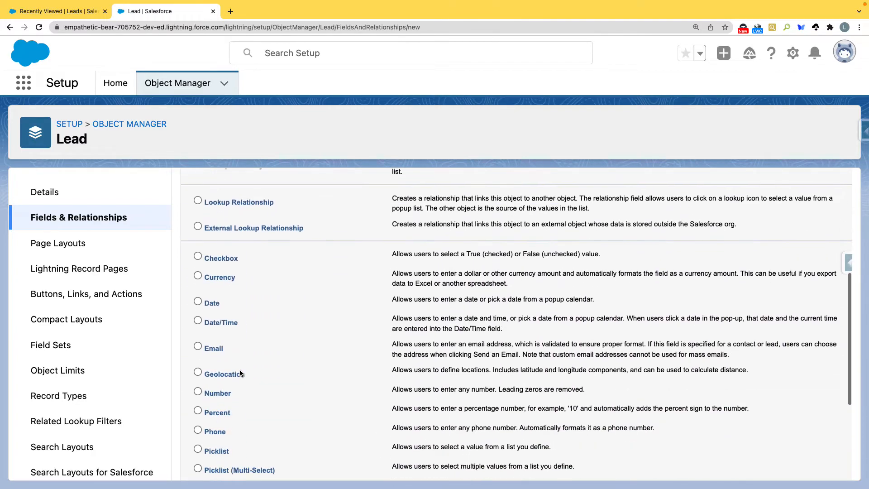
left_click(199, 316)
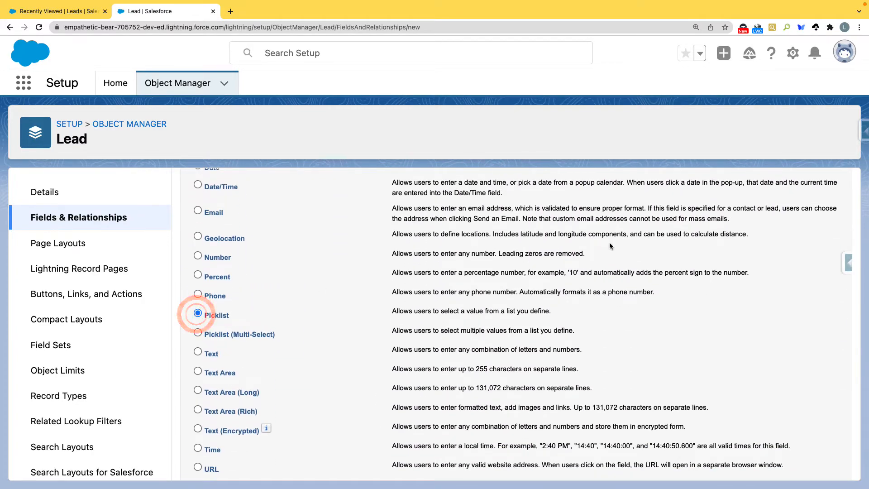
scroll(608, 245, "up", 9)
left_click(801, 258)
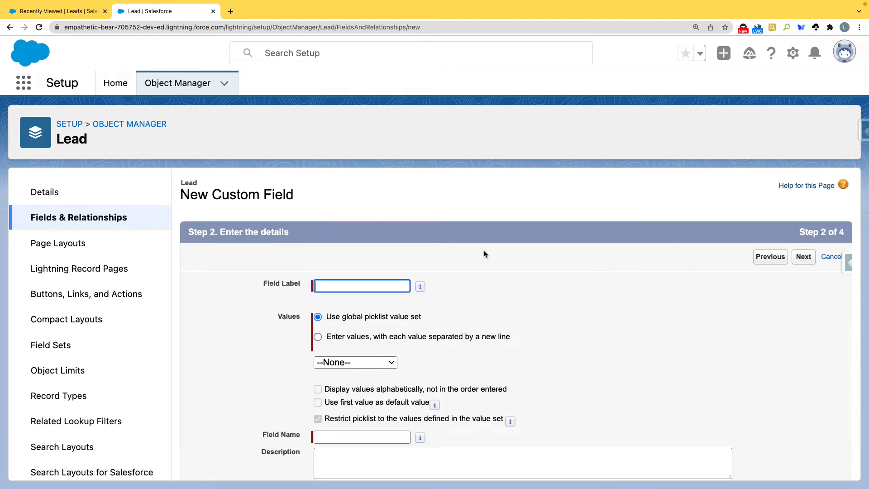
- Give the new Lead picklist field the label Service Type
scroll(476, 253, "down", 2)
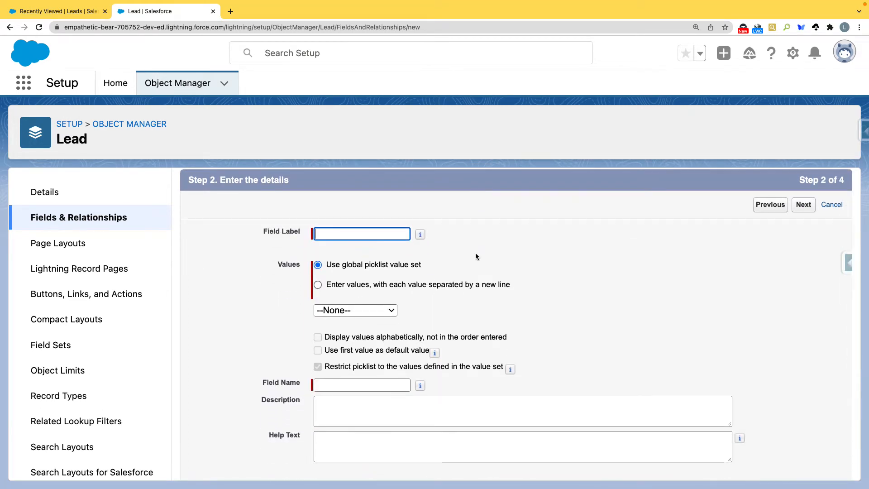
key("super+minus")
key("super+minus")
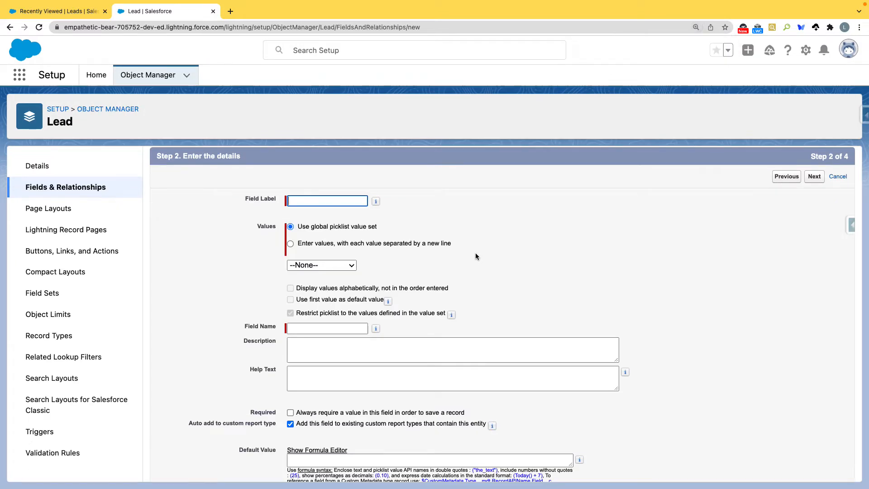
left_click(310, 199)
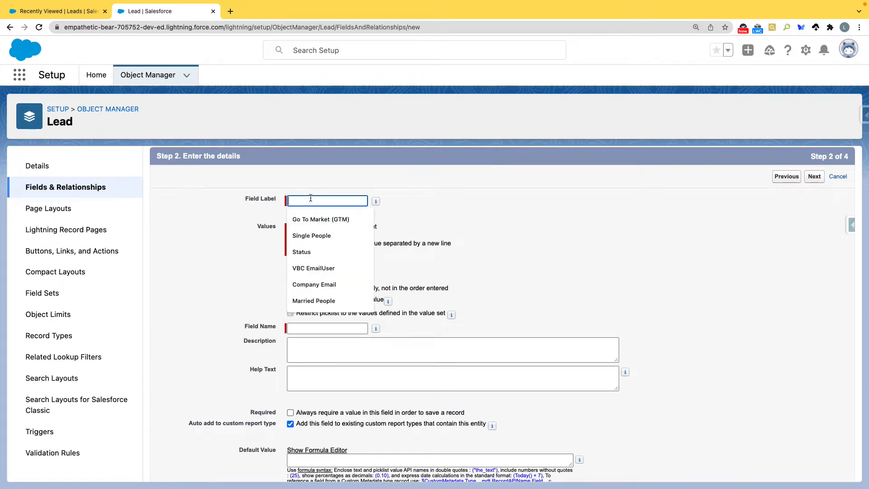
type("Service Type")
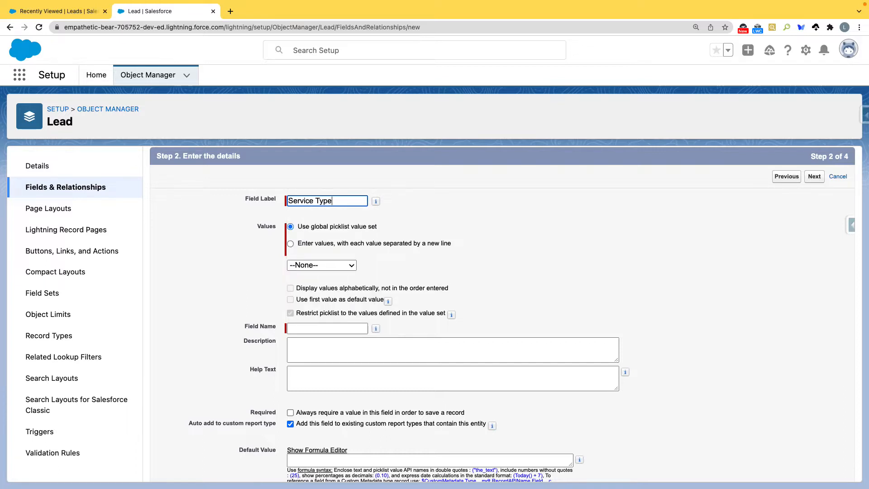
- Define custom values E-Products, Waste and Food for the Service Type picklist and continue to field-level security
left_click(290, 244)
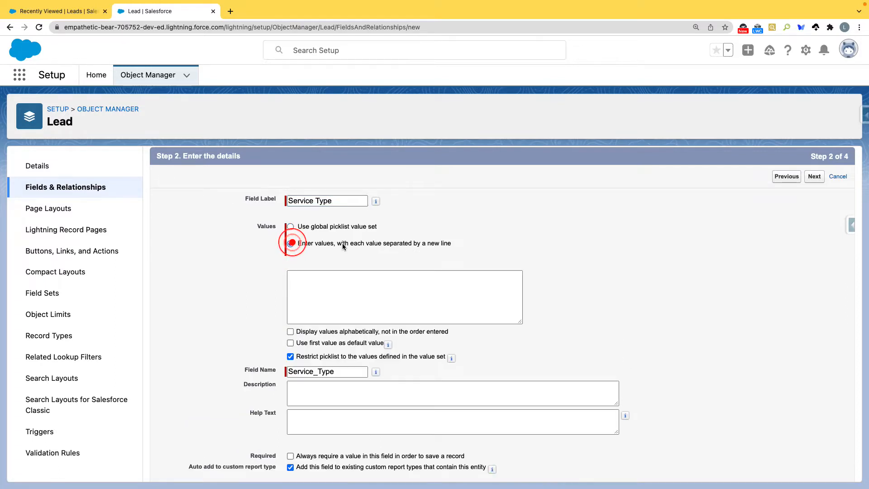
left_click(338, 285)
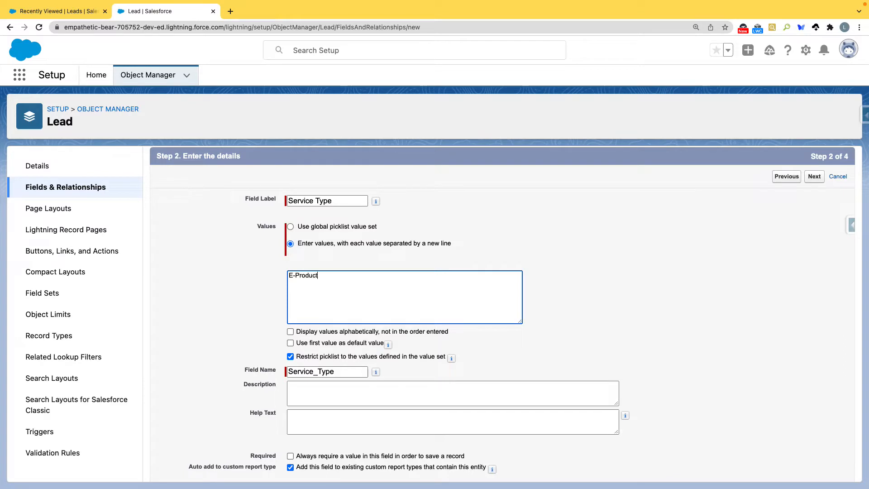
key("Tab")
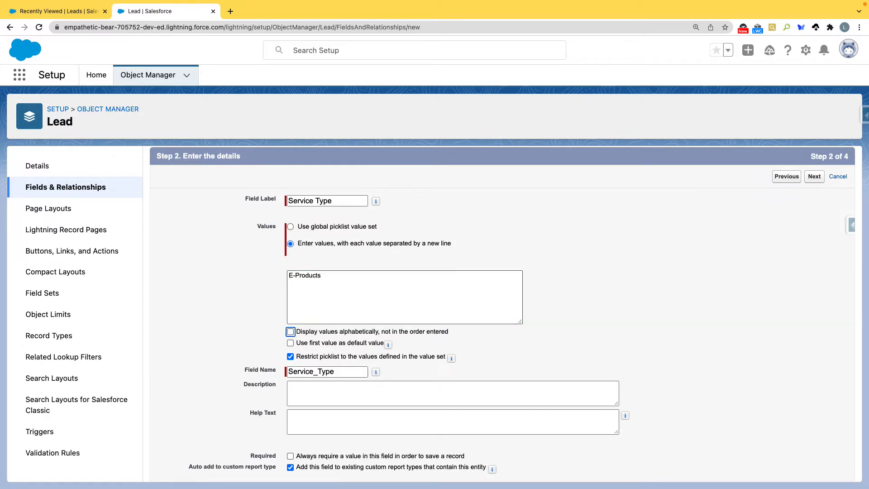
left_click(338, 285)
key("Return")
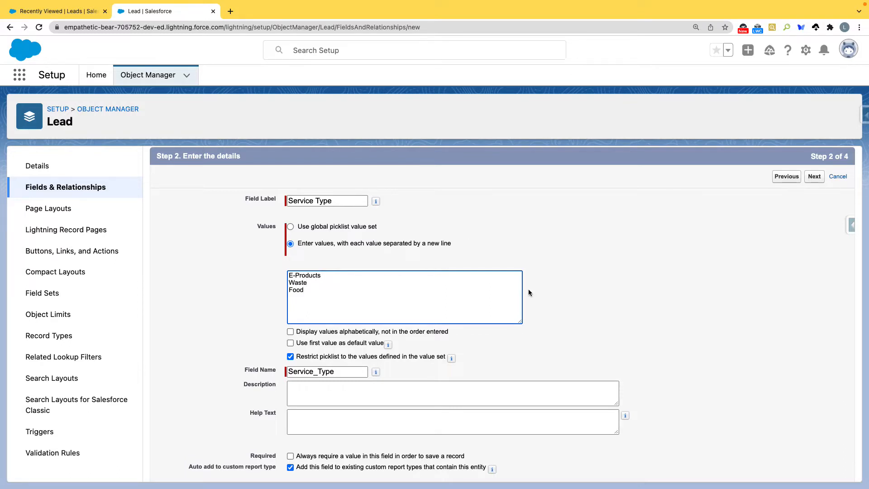
scroll(528, 289, "down", 2)
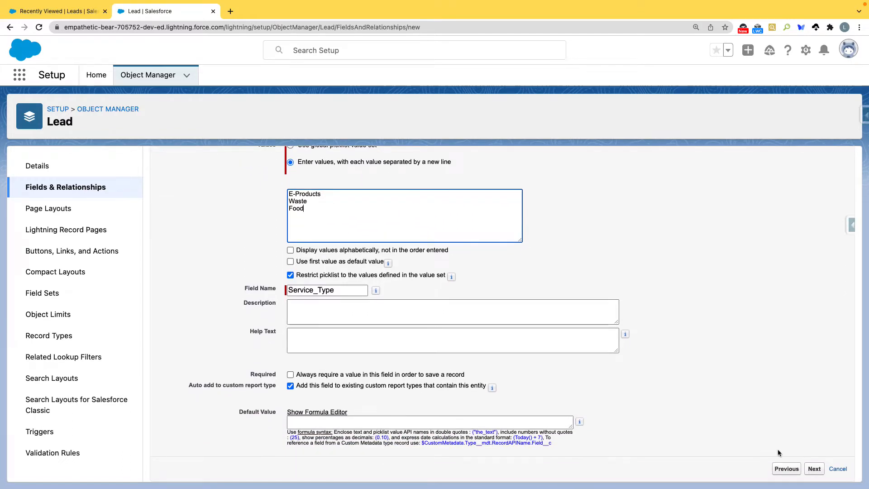
left_click(813, 473)
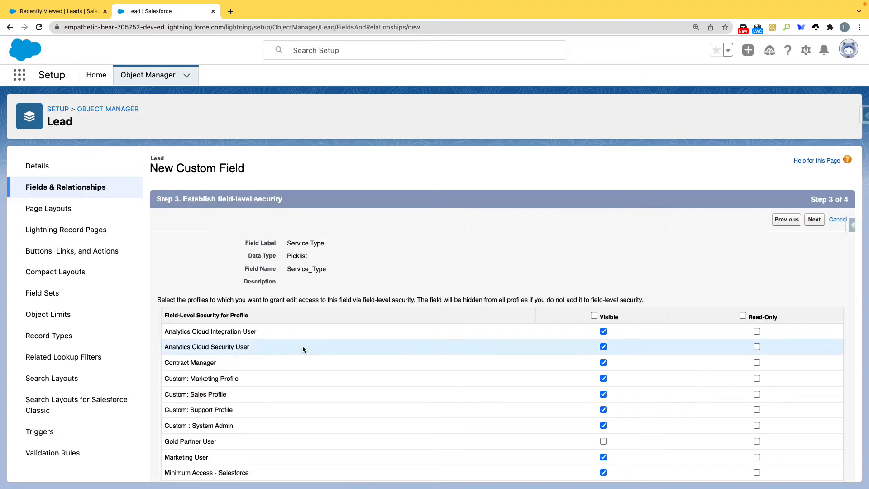
- Make Service Type visible to all profiles, exclude it from every page layout and save the field
left_click(594, 315)
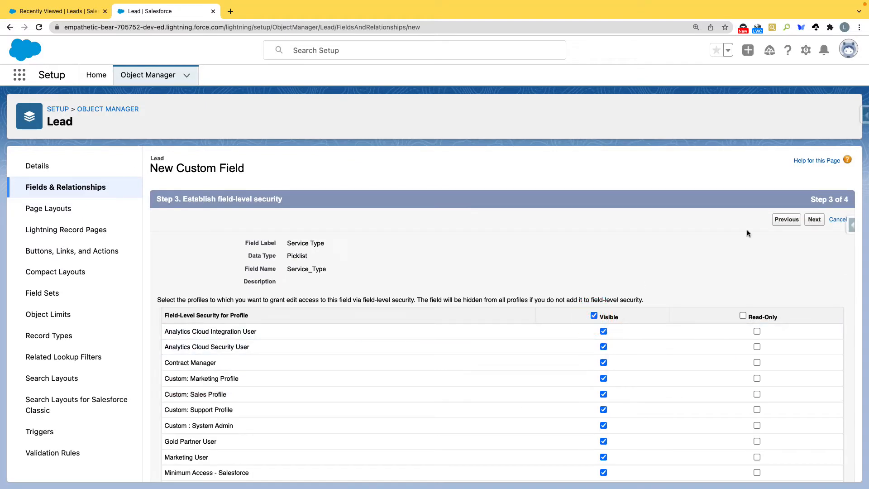
left_click(814, 219)
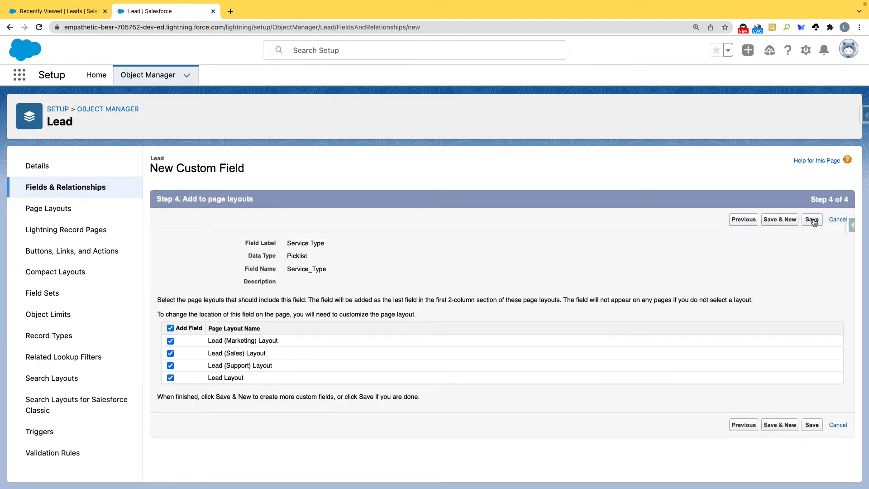
left_click(170, 328)
left_click(811, 424)
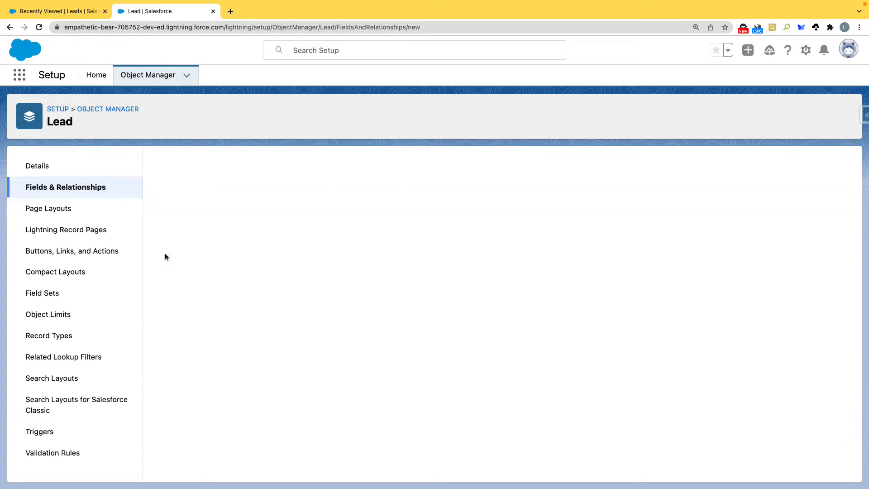
- Add the Service Type field to the Lead Layout page layout, between Title and Lead Source, and save the layout
left_click(56, 209)
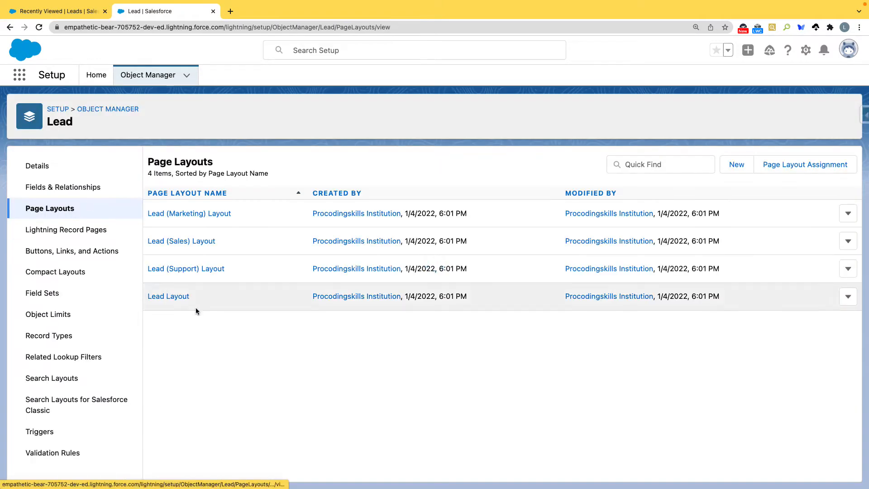
left_click(179, 296)
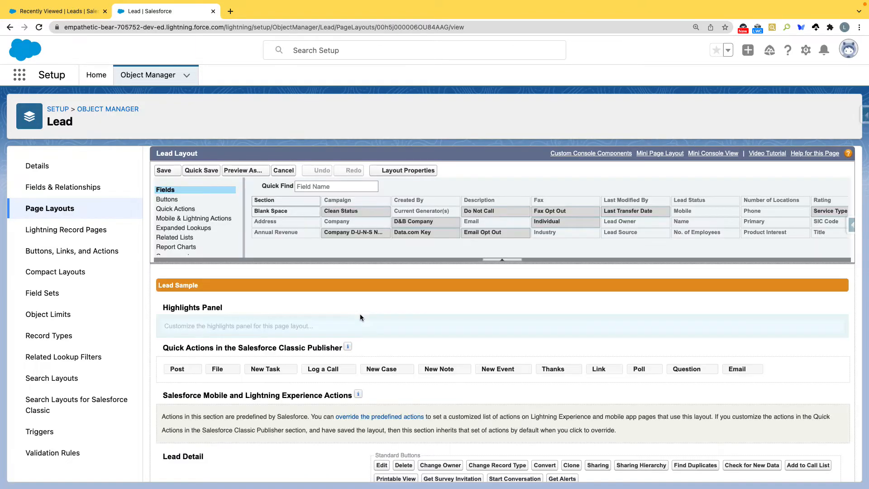
scroll(360, 313, "down", 5)
scroll(361, 317, "down", 2)
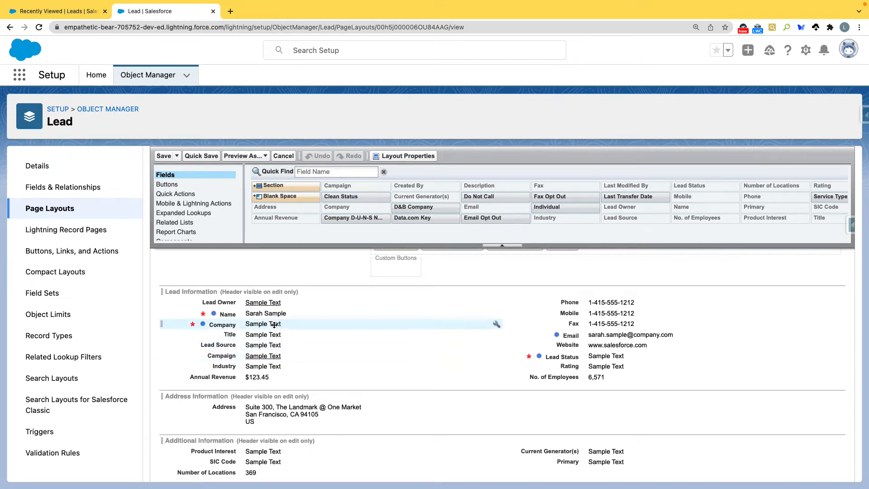
left_click(325, 171)
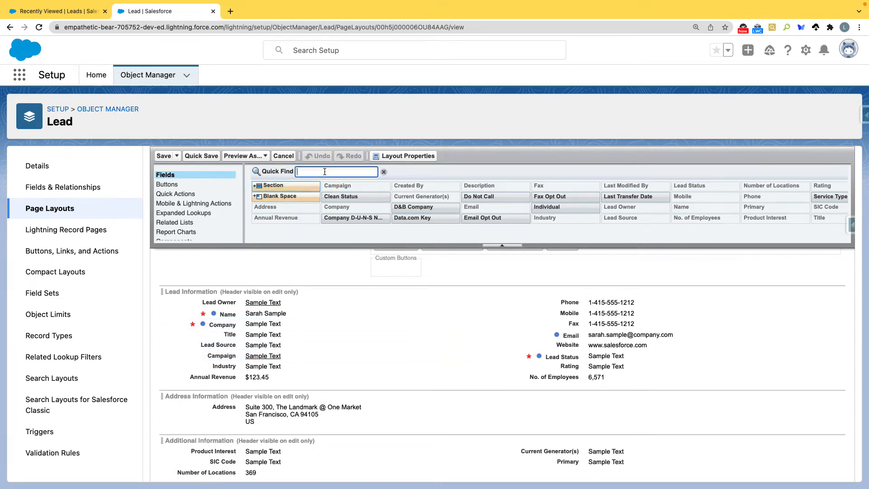
type("Serv")
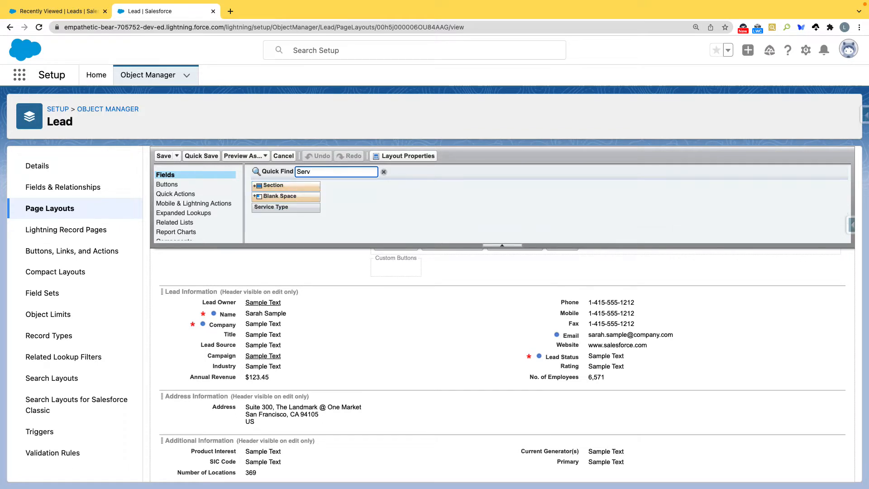
mouse_move(271, 207)
left_mouse_down()
mouse_move(277, 244)
mouse_move(263, 348)
mouse_move(247, 351)
mouse_move(254, 346)
left_mouse_up()
left_click(164, 156)
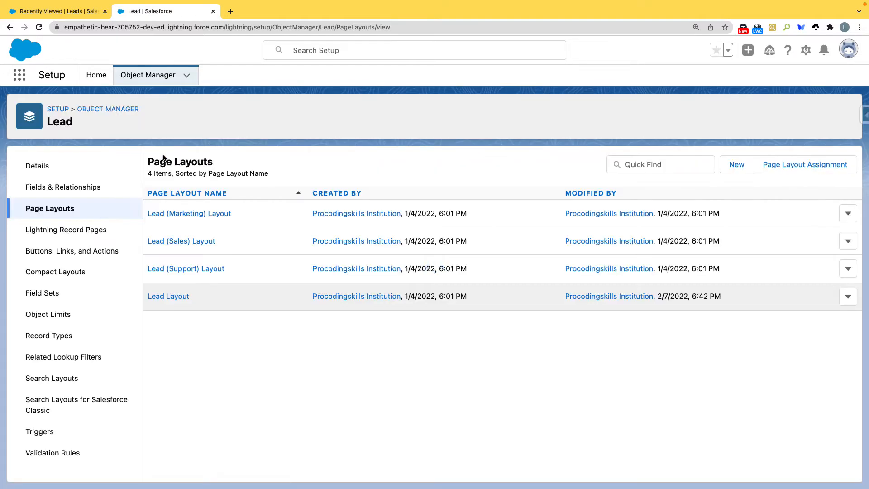
- Reload the Leads list in the Admin App, start a new lead and set its Service Type to E-Products
left_click(72, 13)
left_click(39, 28)
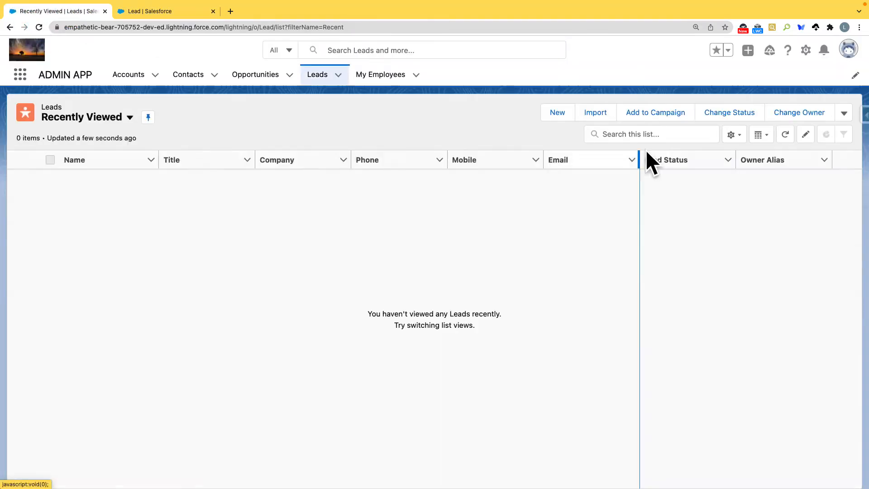
left_click(553, 113)
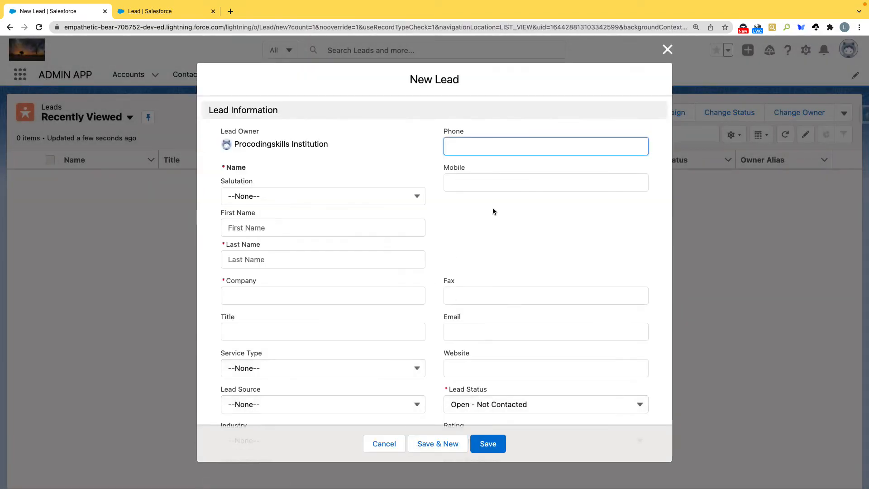
scroll(359, 295, "down", 3)
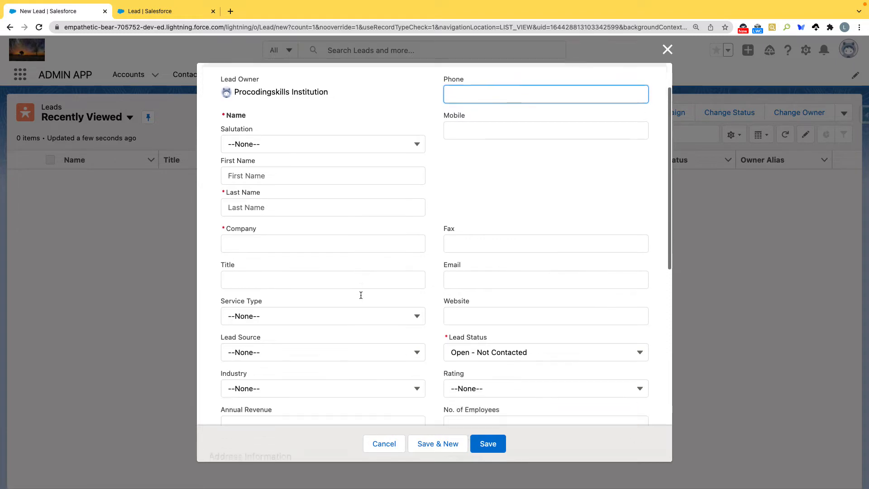
left_click(420, 290)
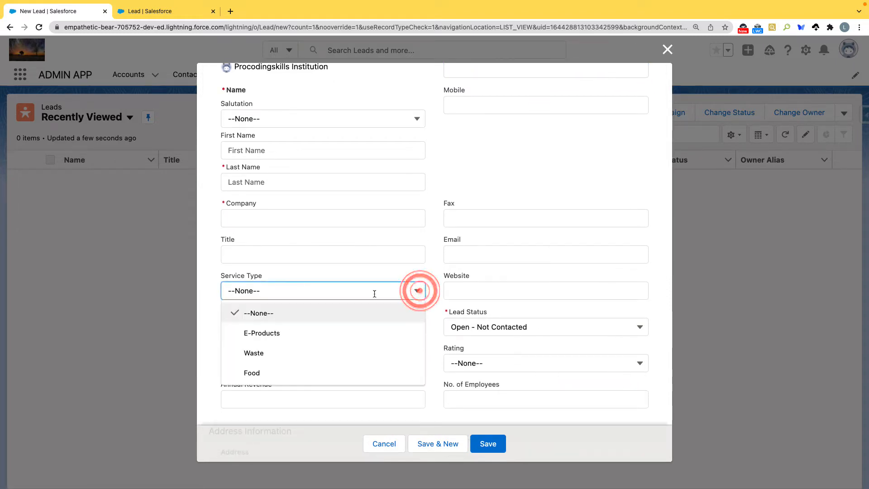
left_click(305, 333)
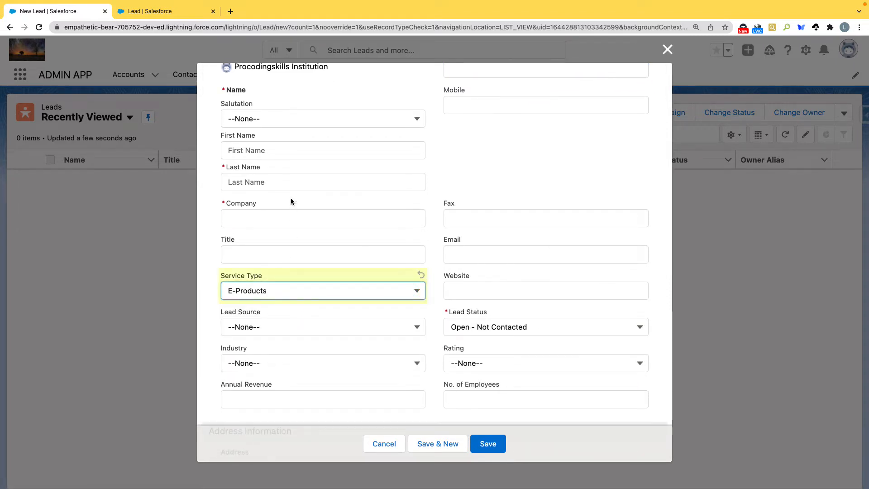
- Fill in the new lead's last name as E-Products and company as E-Product, and save the record
scroll(291, 202, "up", 3)
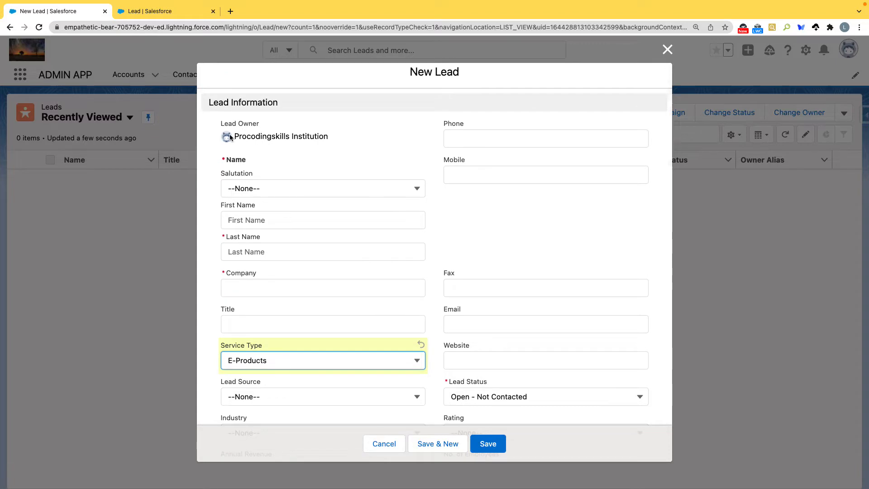
left_click_drag(233, 137, 324, 138)
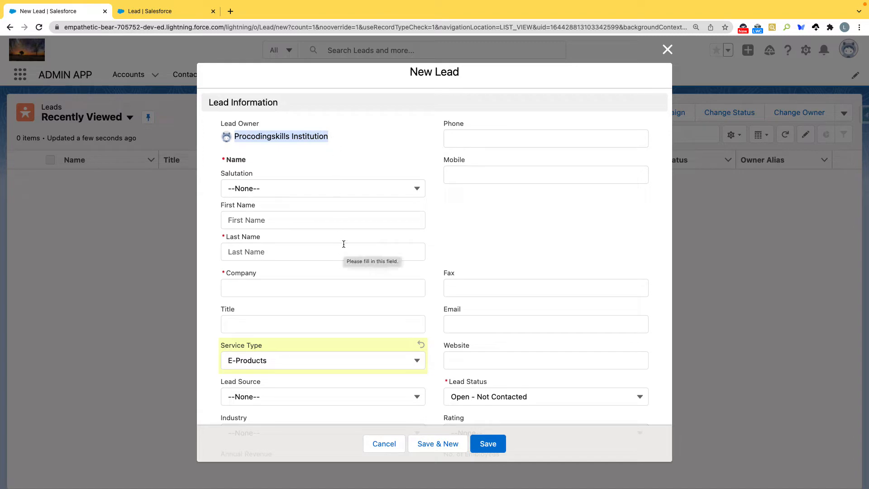
left_click(316, 252)
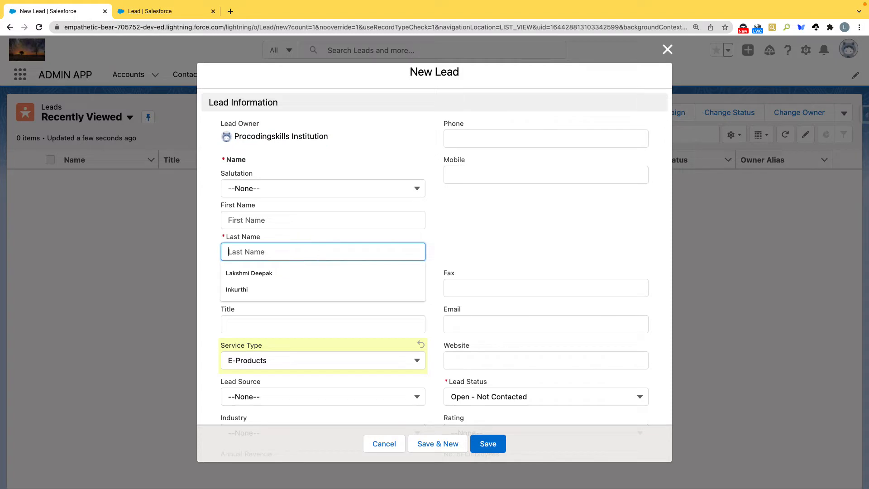
type("E-Products")
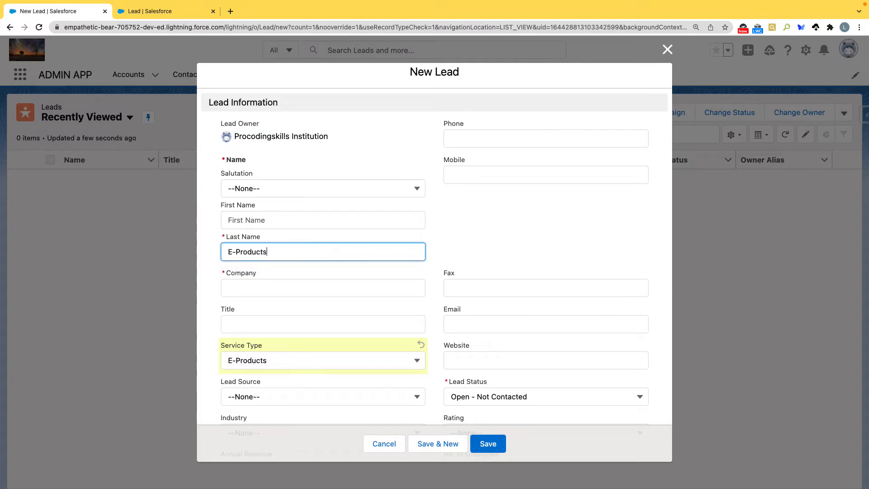
key("Tab")
left_click(309, 291)
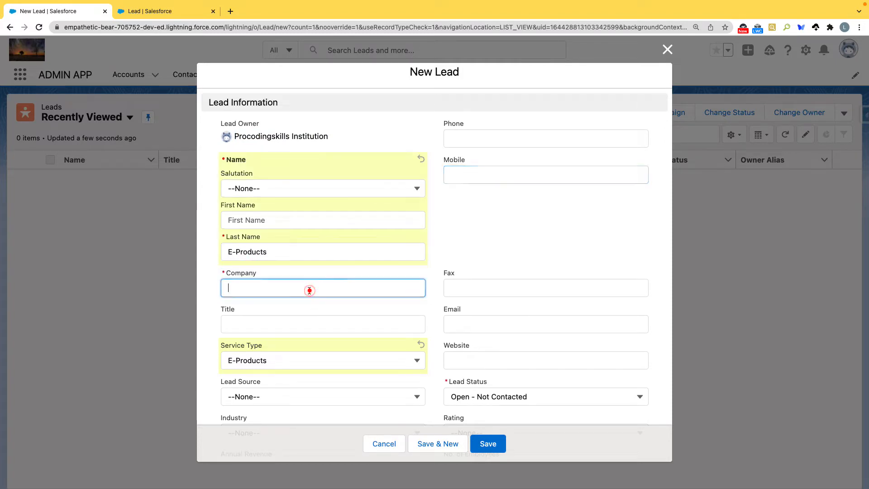
type("E-Product")
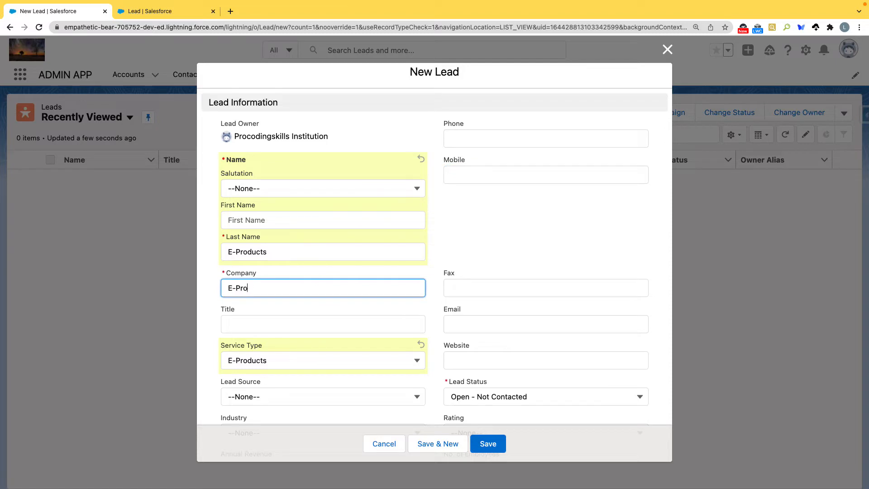
left_click(488, 444)
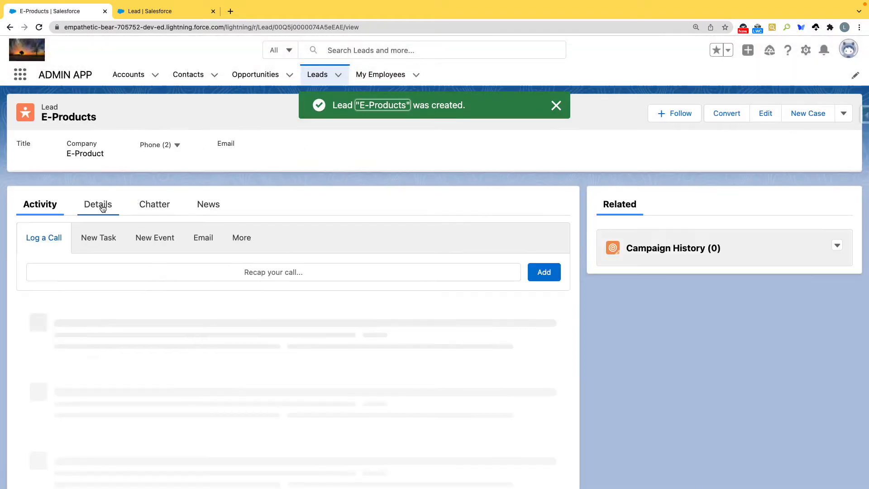
- Show the E-Products lead's details and check who the lead owner is
left_click(100, 202)
left_click(101, 237)
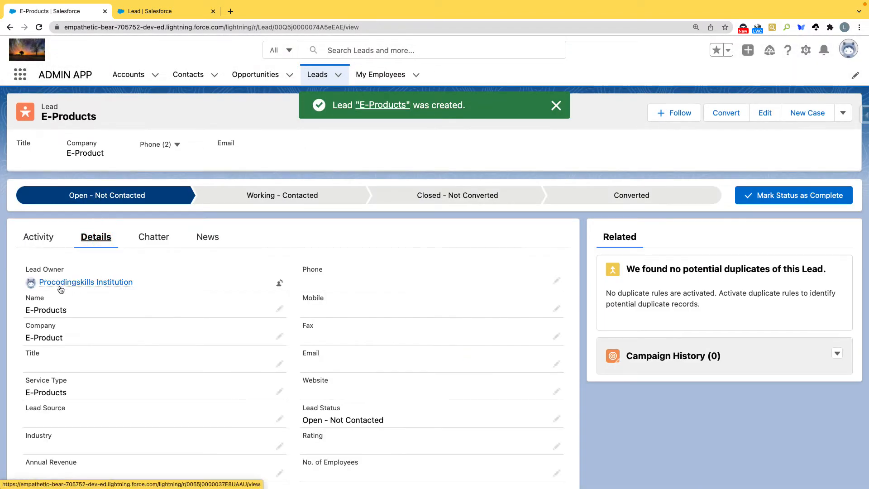
mouse_move(120, 288)
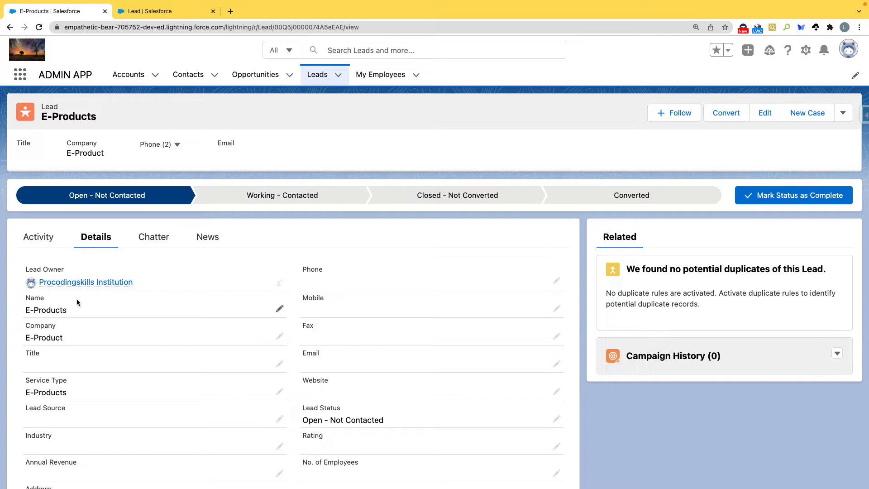
- Return to Setup, search its home page for Lead and open Lead Assignment Rules
left_click(170, 12)
left_click(96, 76)
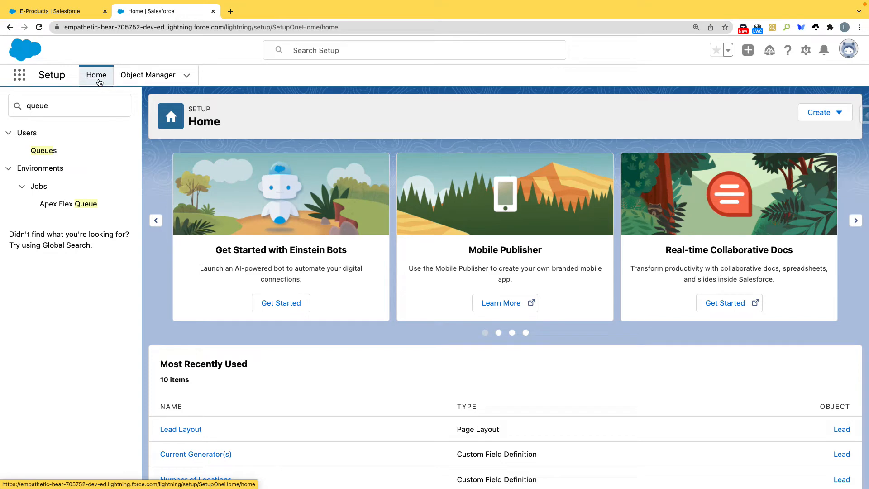
double_click(63, 105)
type("Lea")
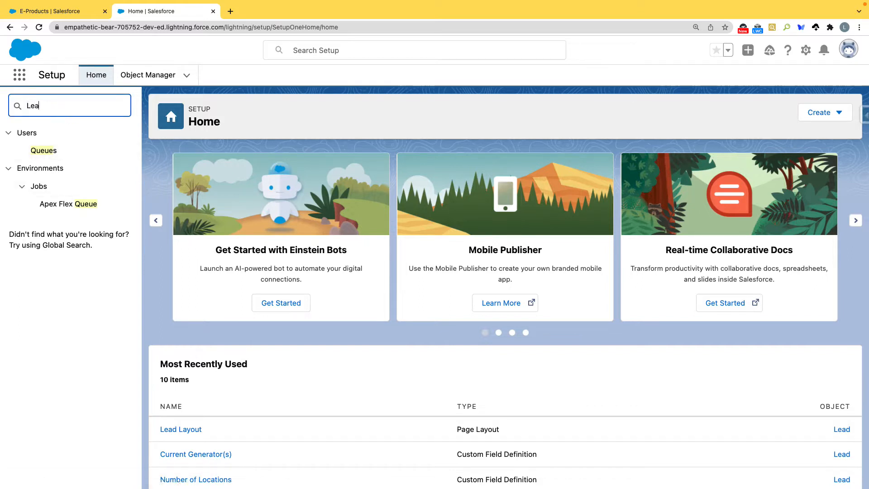
type("d")
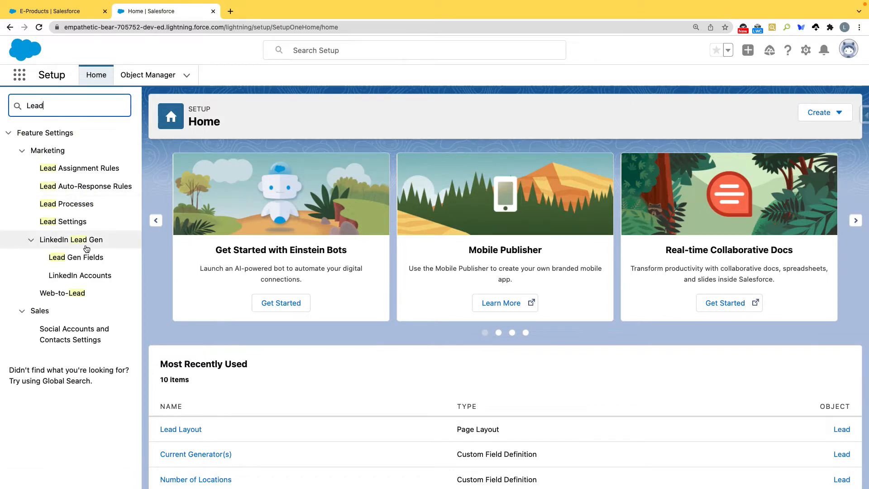
left_click(85, 170)
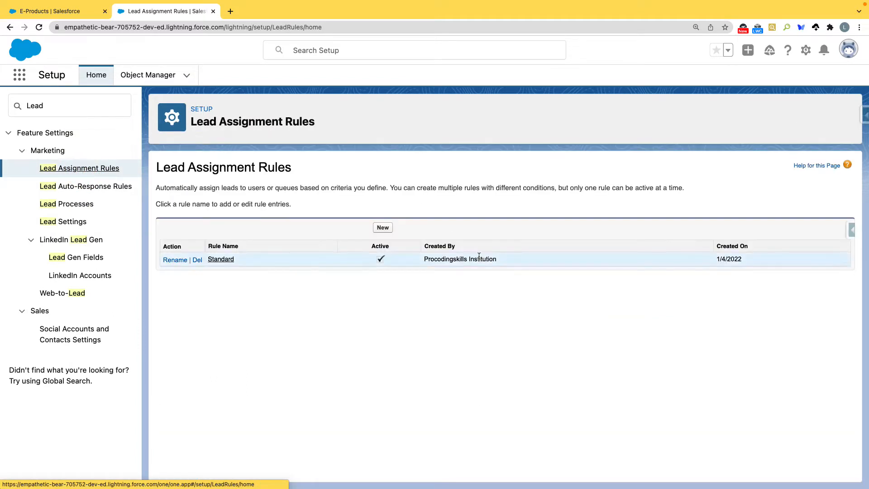
- Create an active lead assignment rule named Lead Custom and save it
left_click(383, 228)
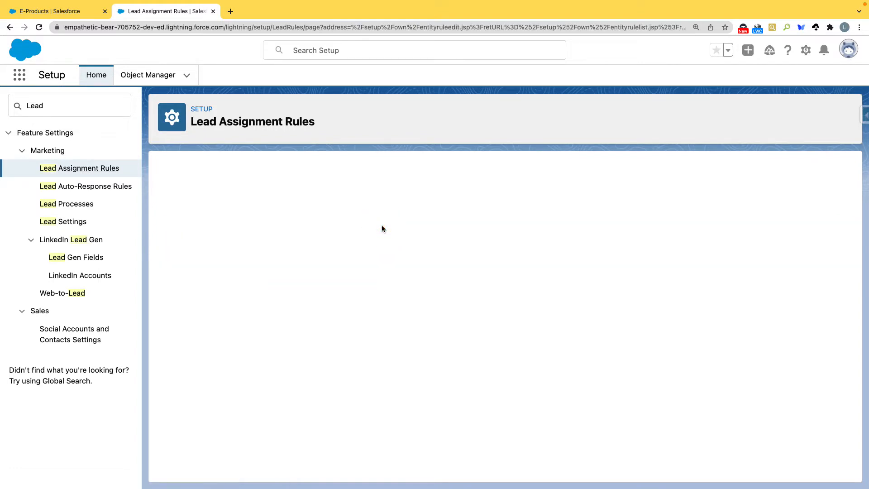
left_click(348, 238)
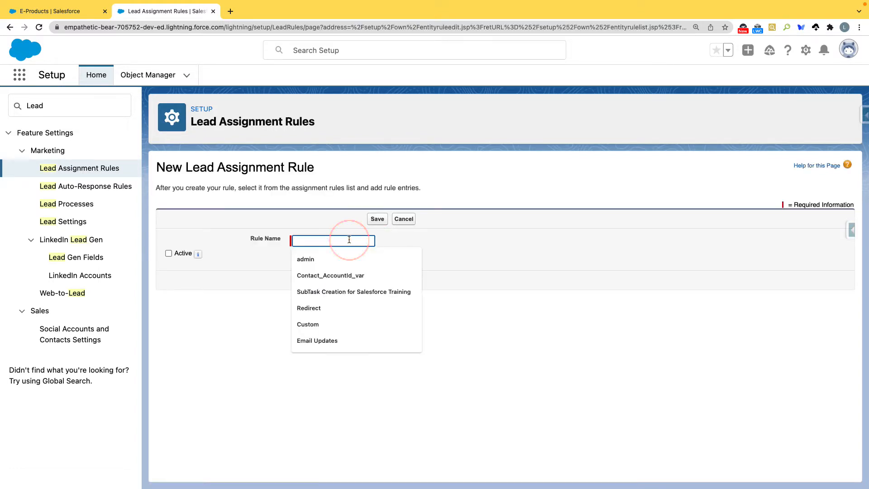
type("Lead Custom")
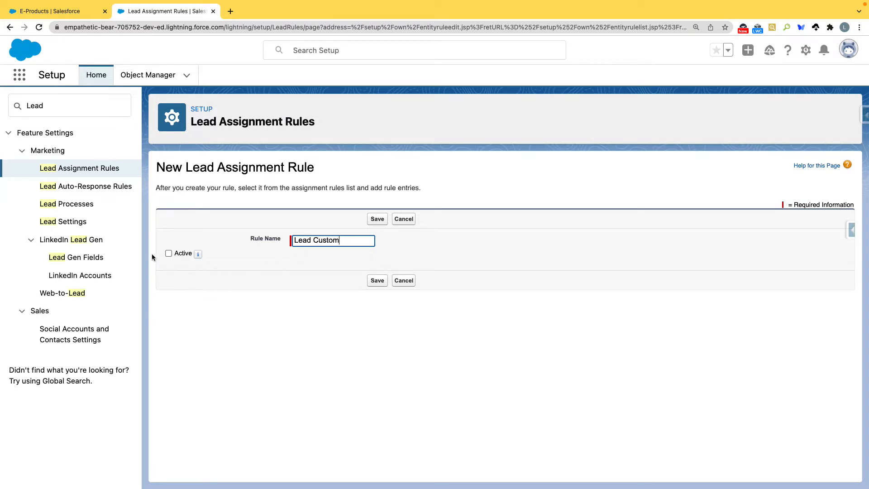
left_click(169, 253)
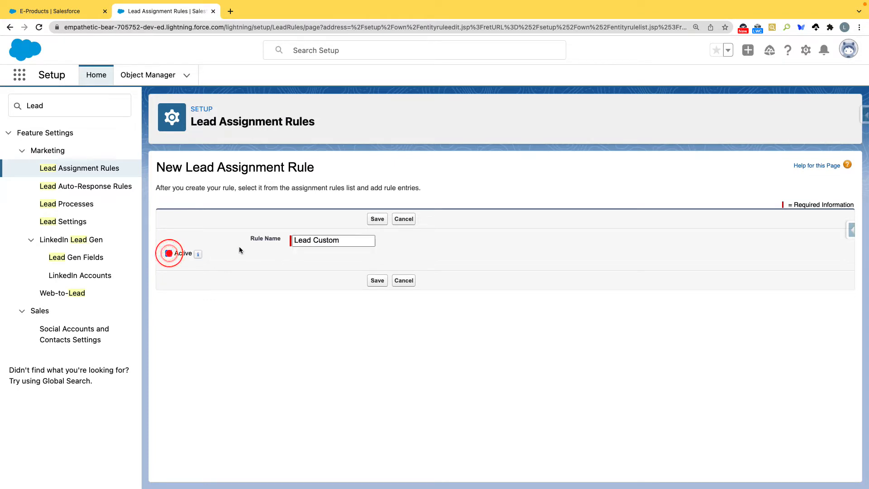
left_click(376, 219)
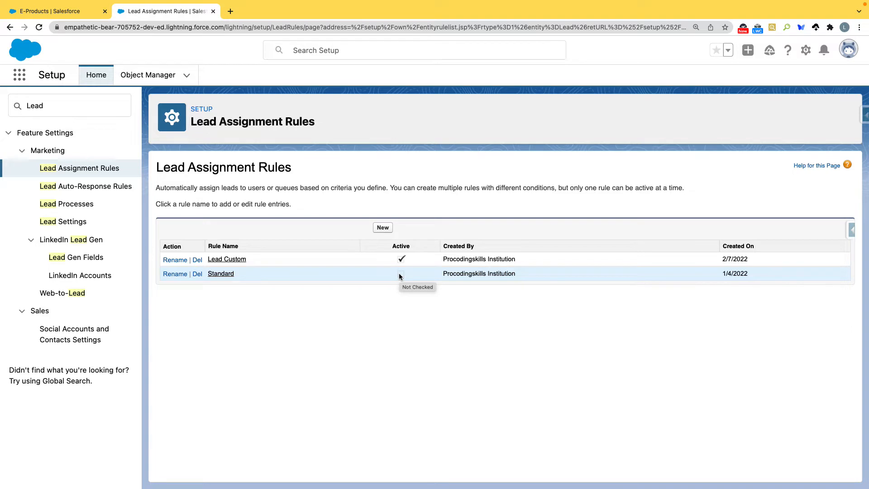
- Review the Standard lead assignment rule's entries and assignees, and return to the rules list
left_click(224, 274)
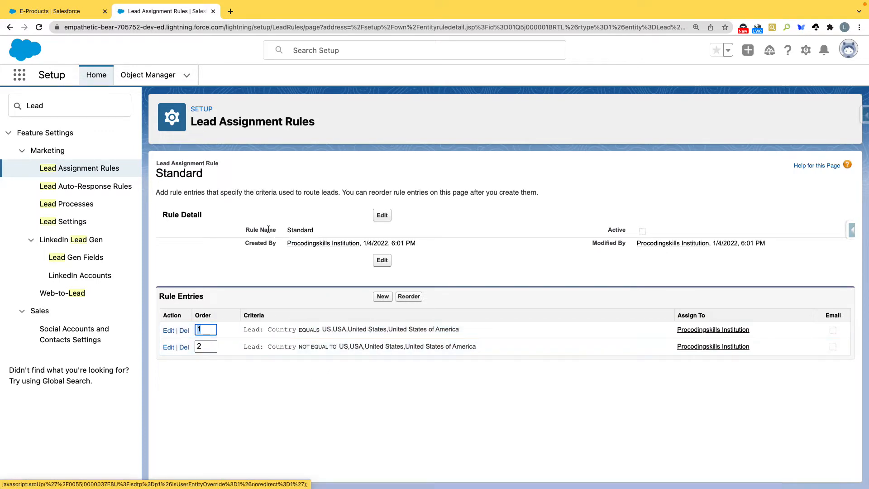
left_click(79, 172)
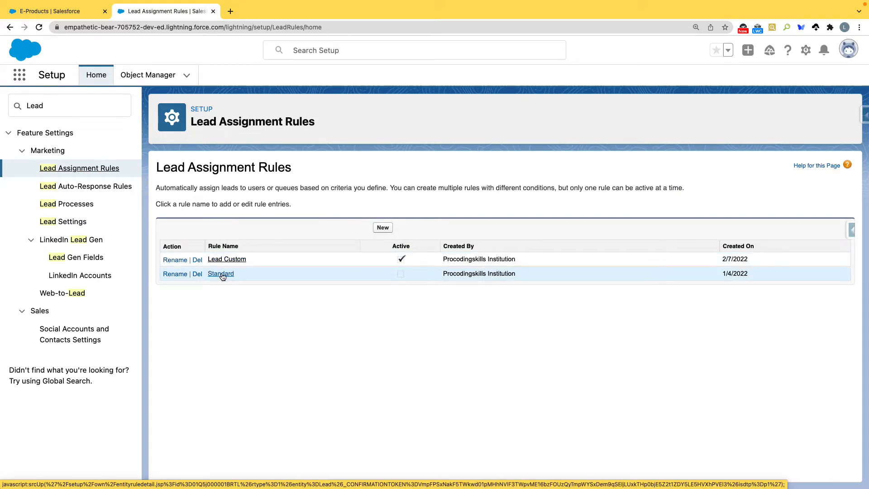
left_click(221, 274)
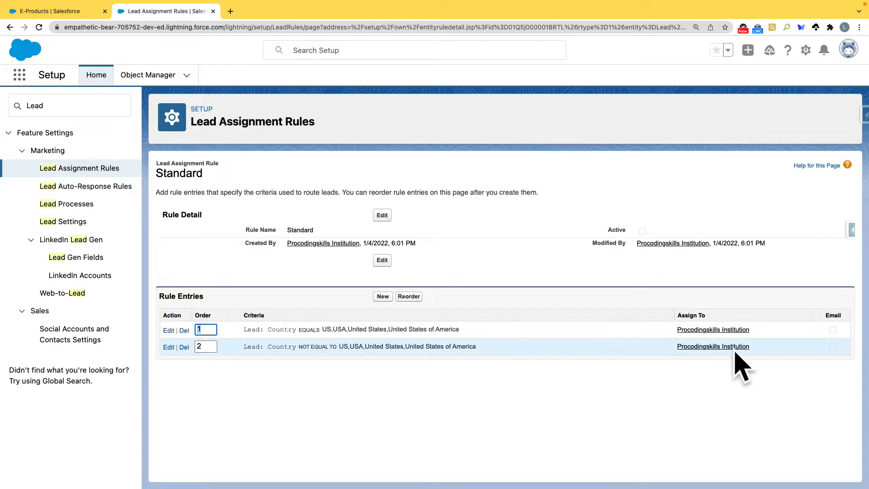
left_click(73, 177)
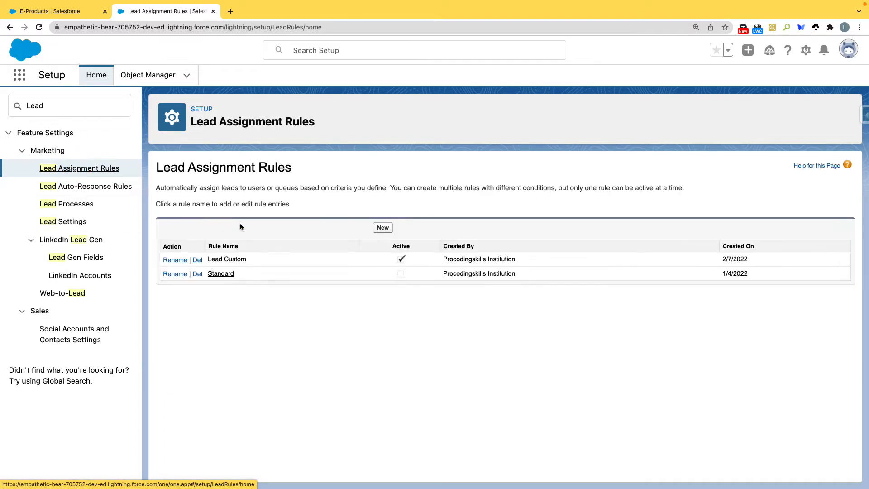
- Open the Lead Custom rule and start a new rule entry with sort order 1
left_click(232, 258)
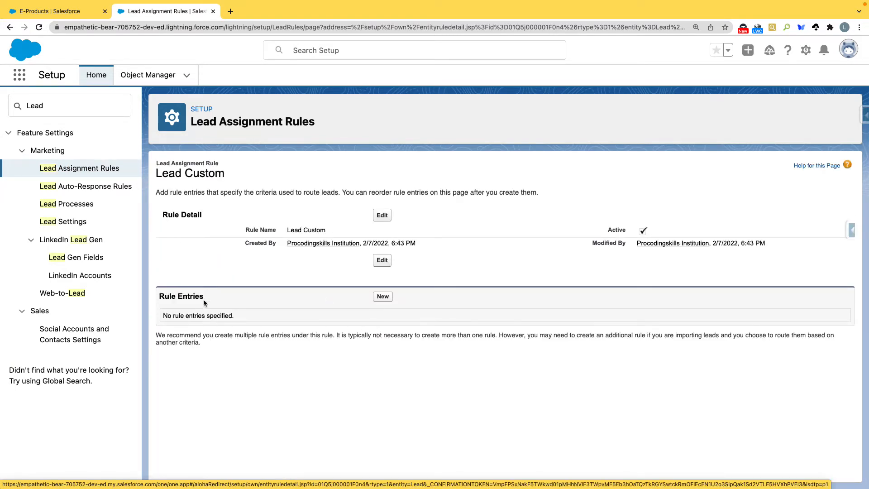
left_click_drag(205, 297, 158, 295)
left_click(382, 297)
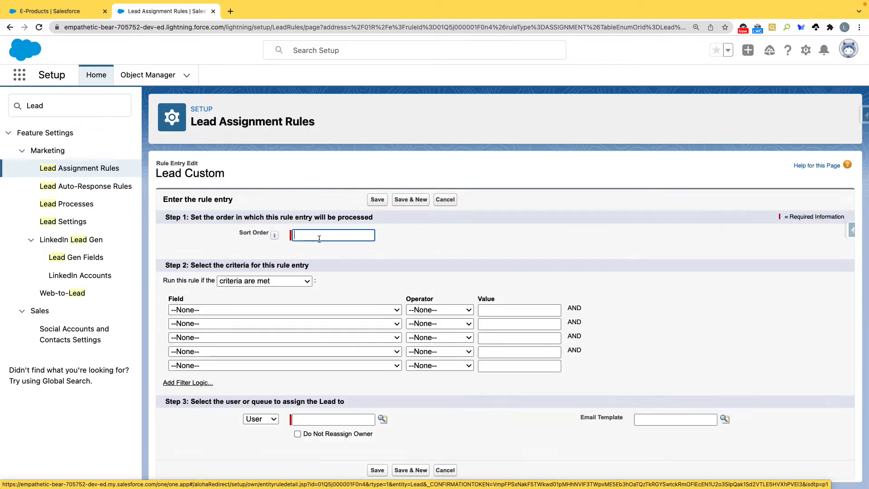
left_click(316, 235)
type("1")
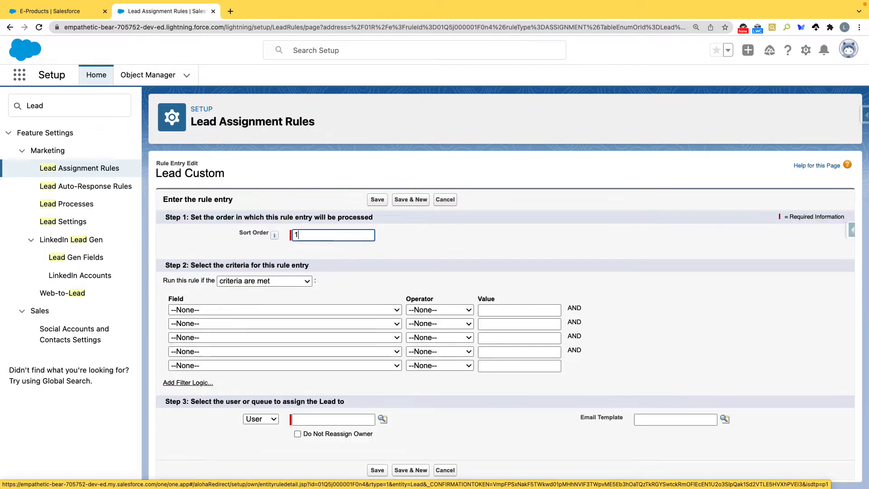
- Set the entry's first criterion to Lead: Service Type equals E-Products, picking the value from the lookup
left_click(322, 310)
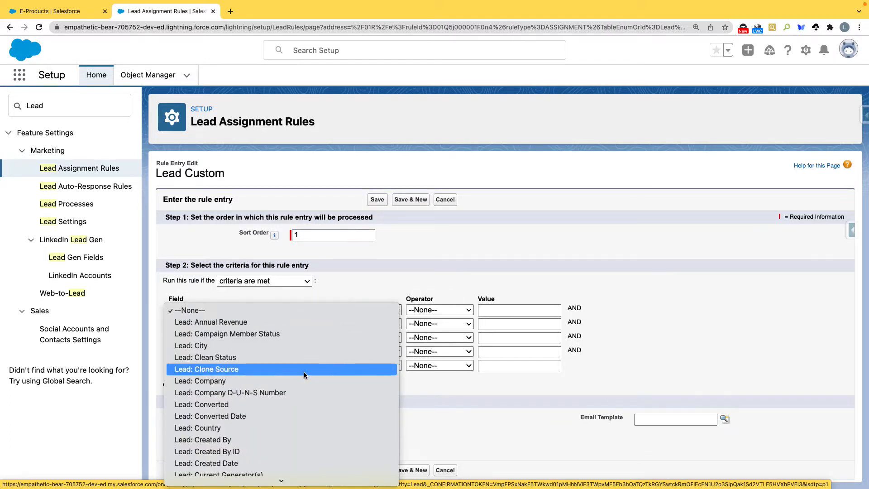
scroll(303, 371, "down", 10)
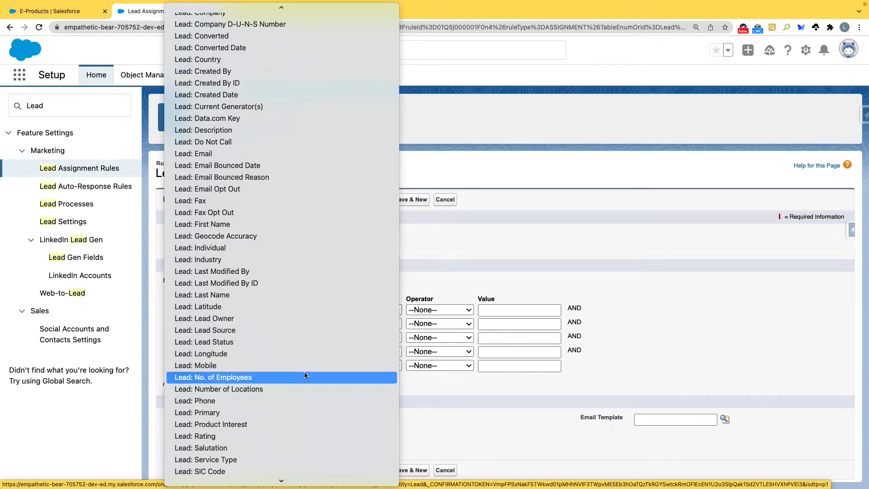
scroll(305, 373, "down", 4)
left_click(301, 388)
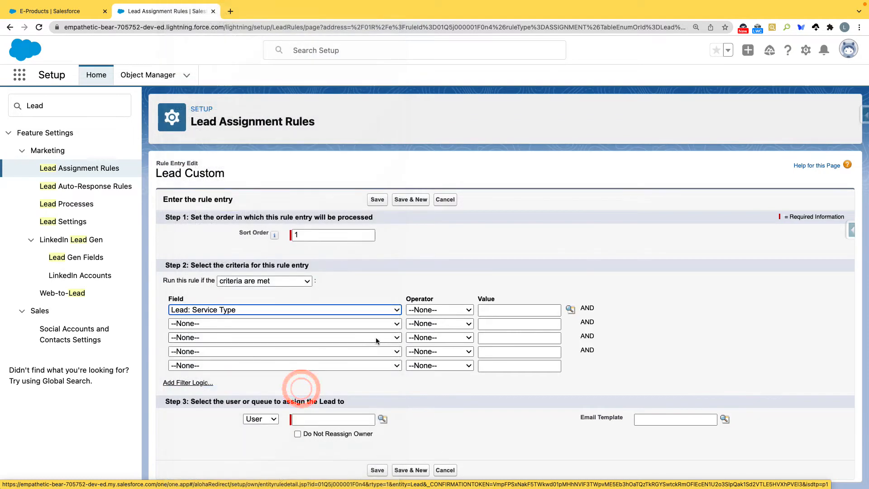
left_click(440, 311)
left_click(448, 324)
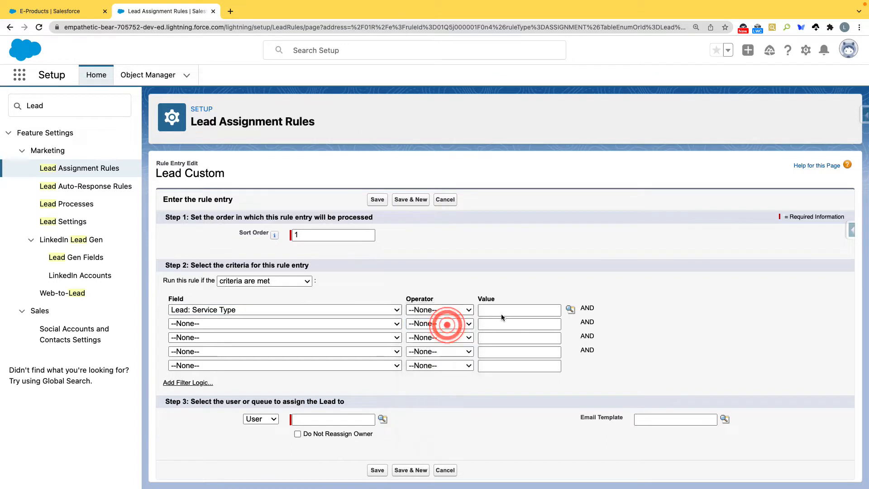
left_click(570, 310)
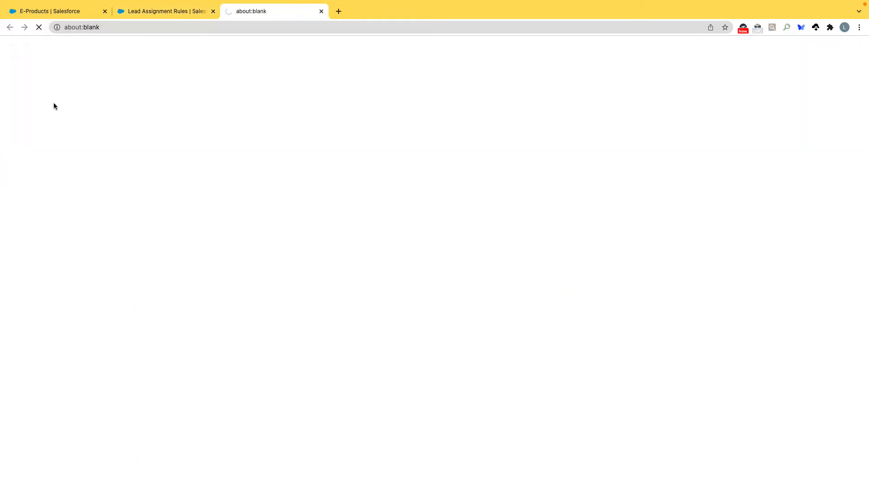
left_click(15, 111)
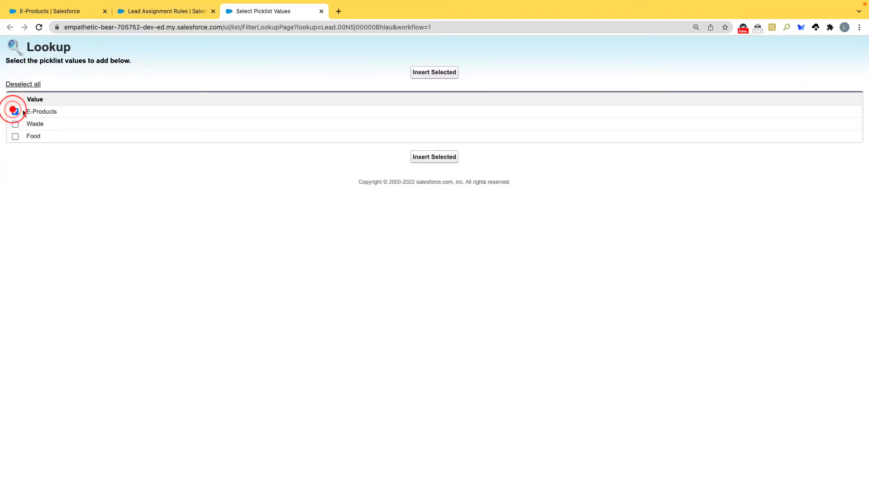
left_click(425, 73)
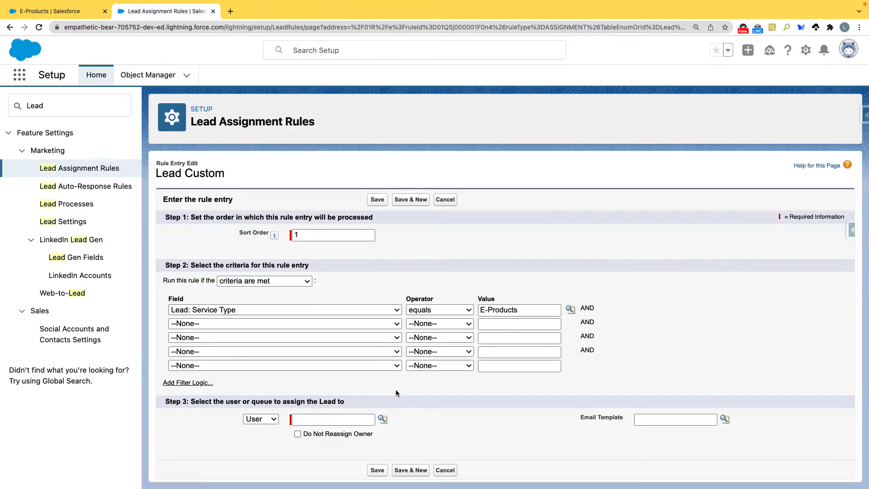
- Assign the entry's leads to the E-Products Sales queue, then save it and open another new entry
left_click(261, 419)
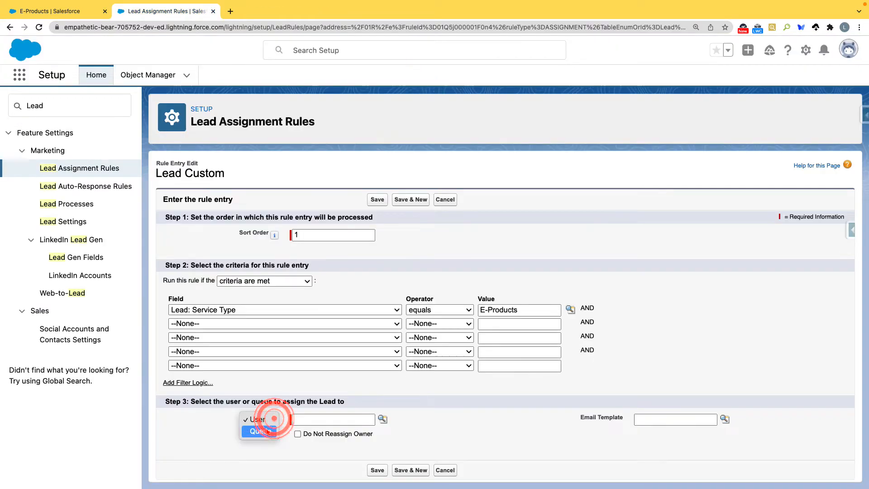
left_click(262, 428)
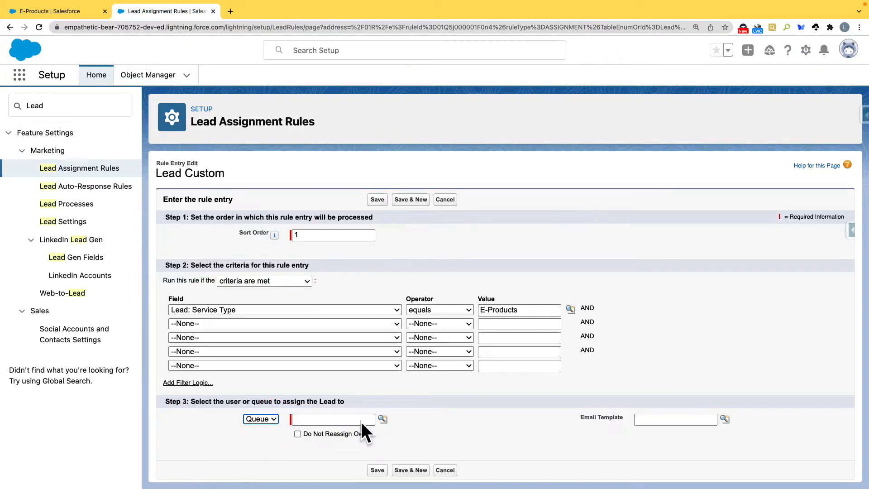
left_click(382, 419)
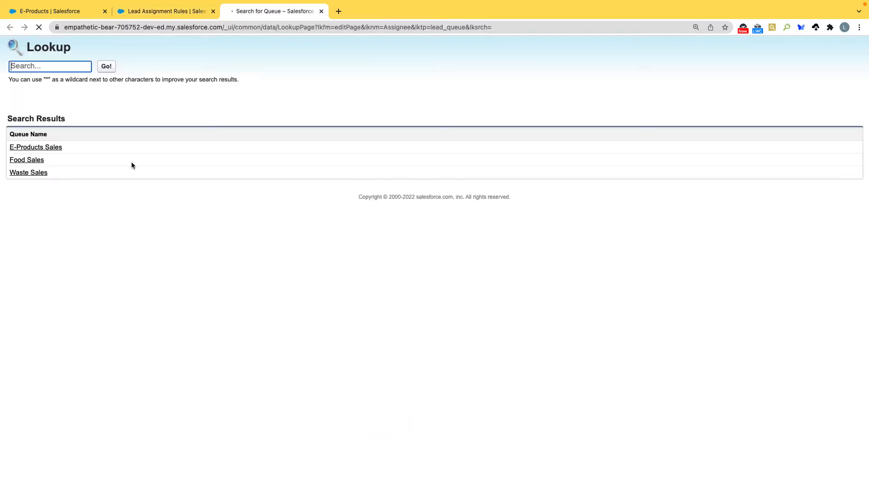
left_click(38, 150)
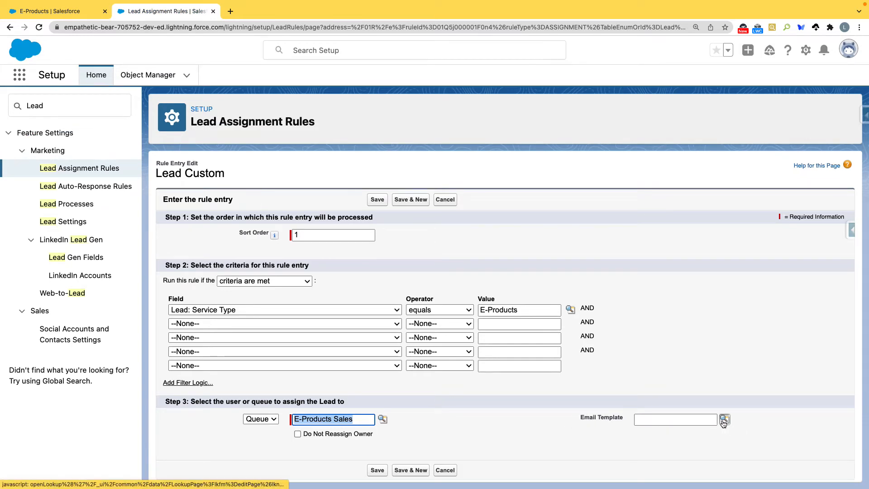
left_click(414, 470)
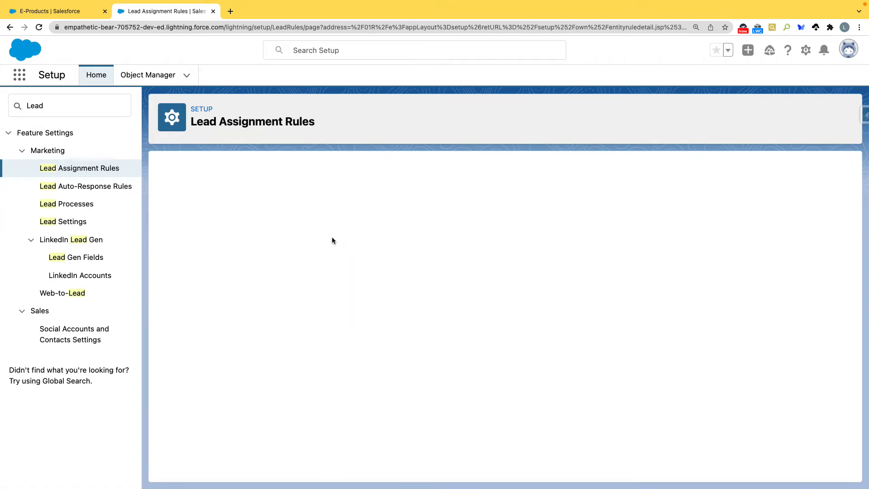
- Give the new rule entry sort order 2 and the criterion Lead: Service Type equals Waste
left_click(331, 236)
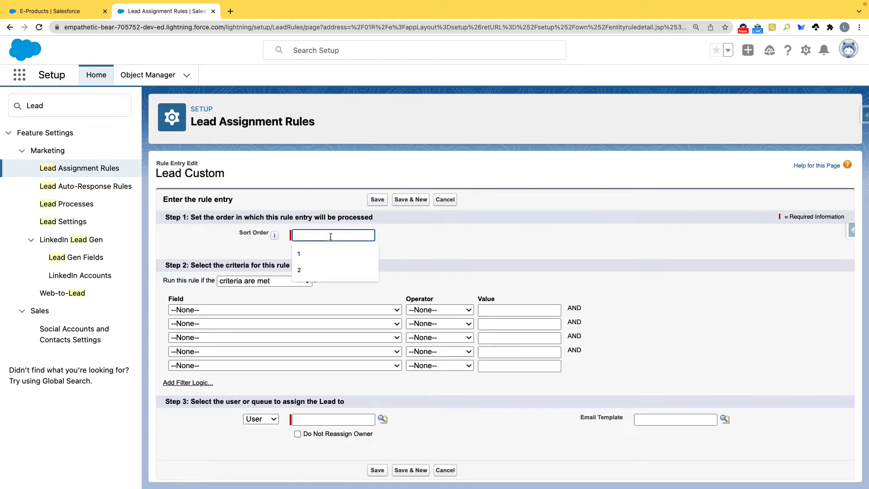
left_click(300, 269)
left_click(373, 311)
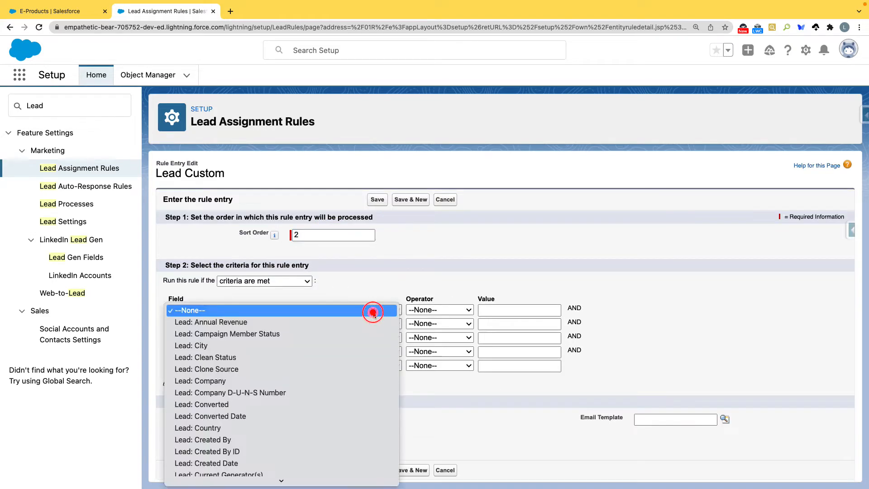
scroll(346, 346, "down", 8)
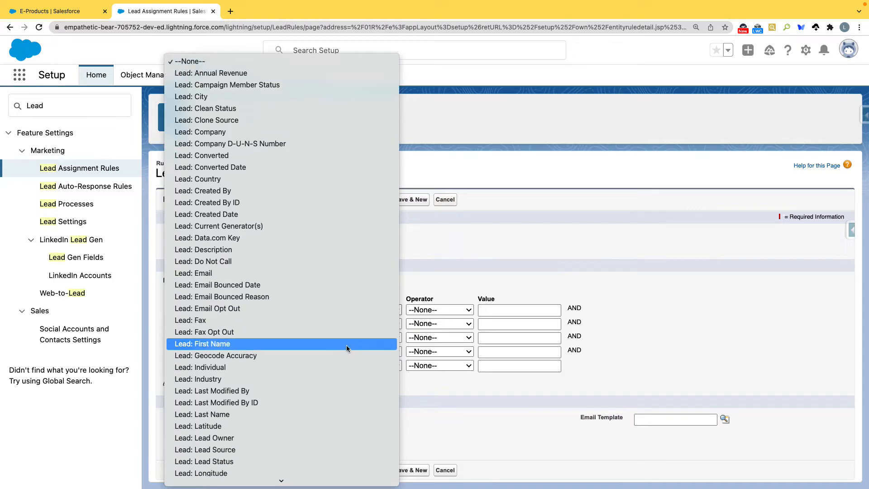
scroll(346, 345, "down", 10)
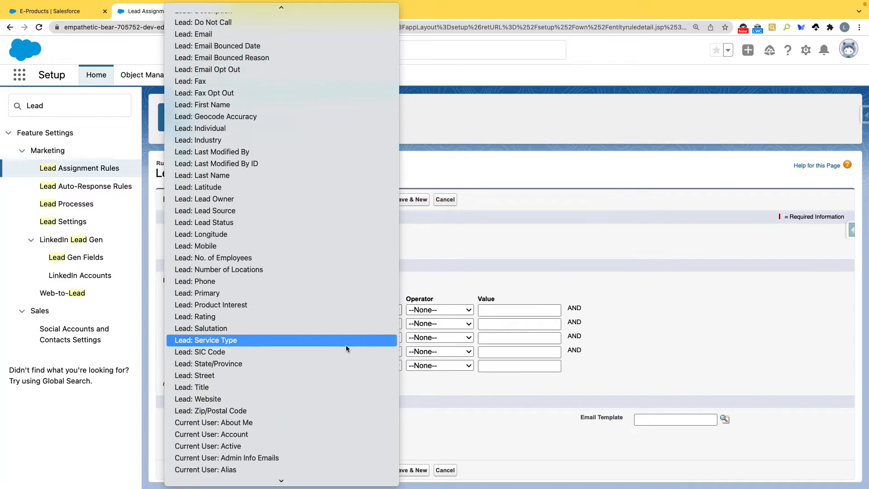
left_click(346, 347)
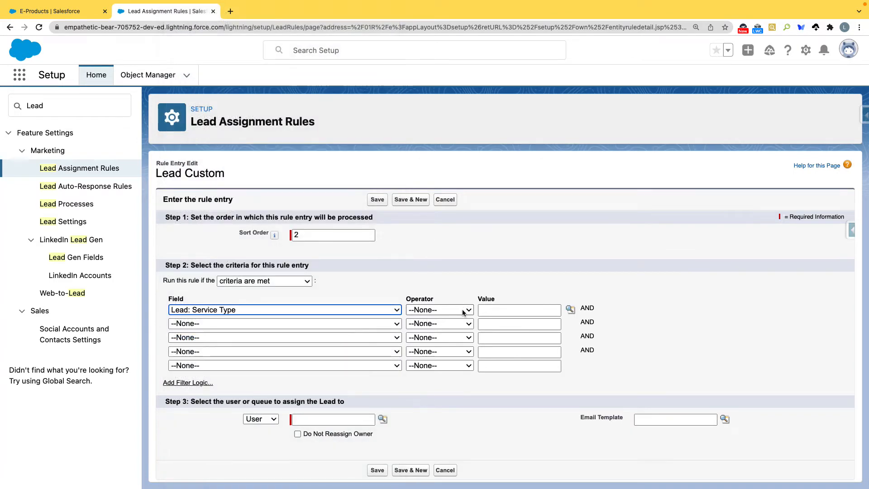
left_click(464, 313)
left_click(452, 324)
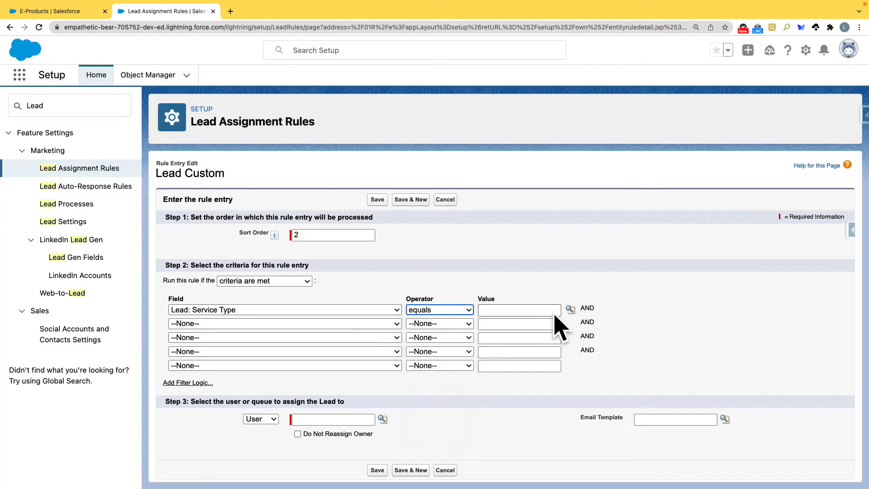
left_click(570, 309)
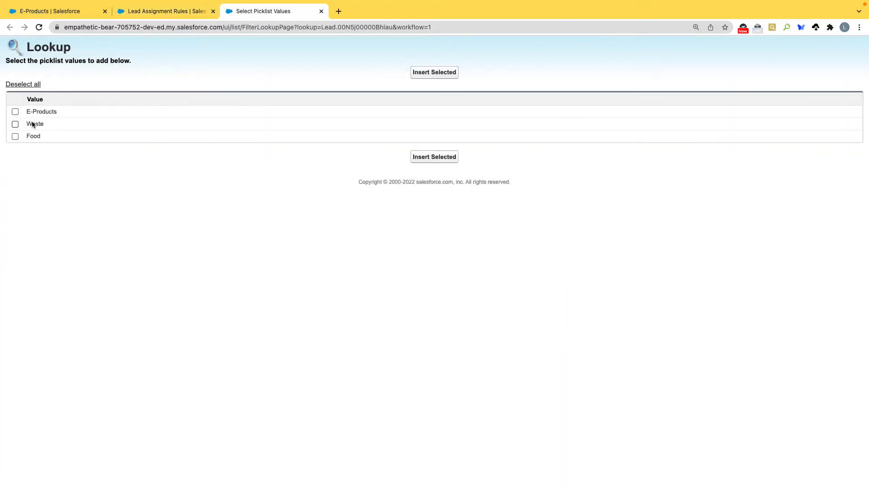
left_click(15, 124)
left_click(441, 74)
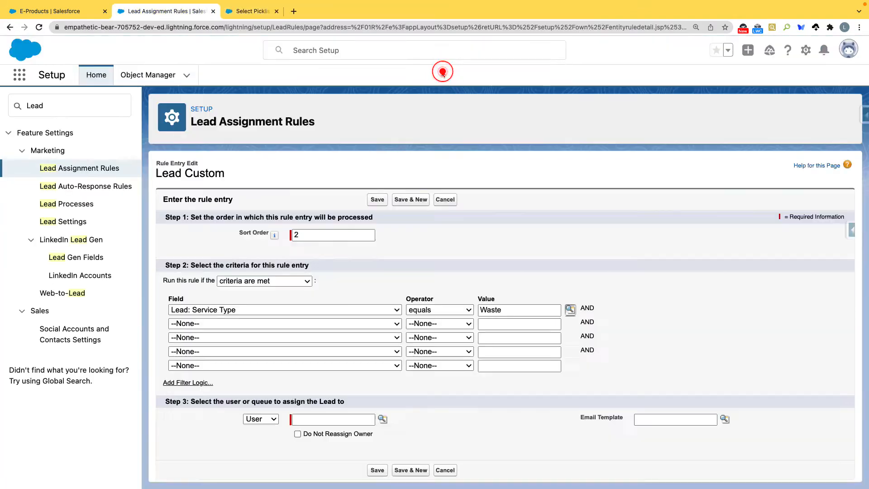
- Assign the Waste entry's leads to the Waste Sales queue, then save it and open another new entry
left_click(275, 420)
left_click(261, 430)
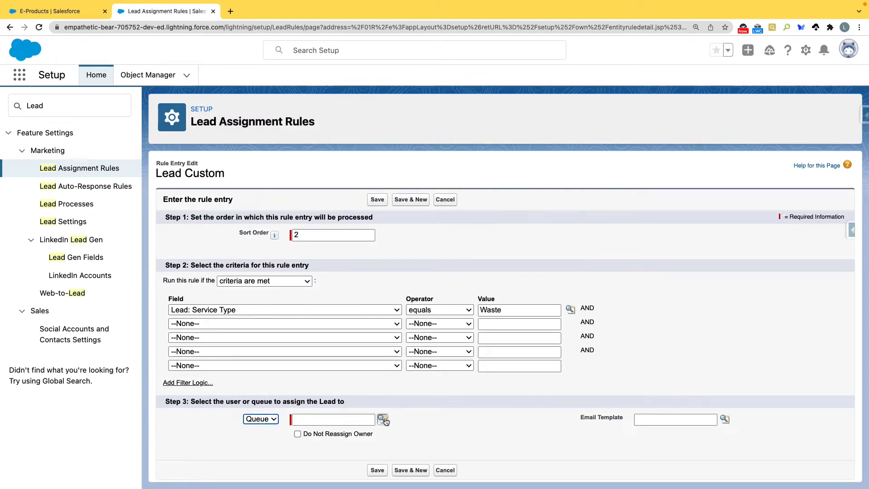
left_click(384, 419)
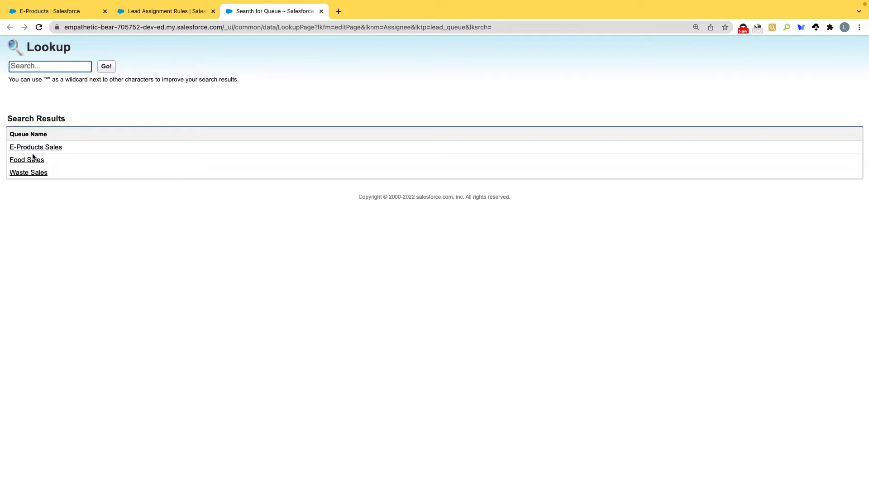
left_click(32, 160)
left_click(34, 175)
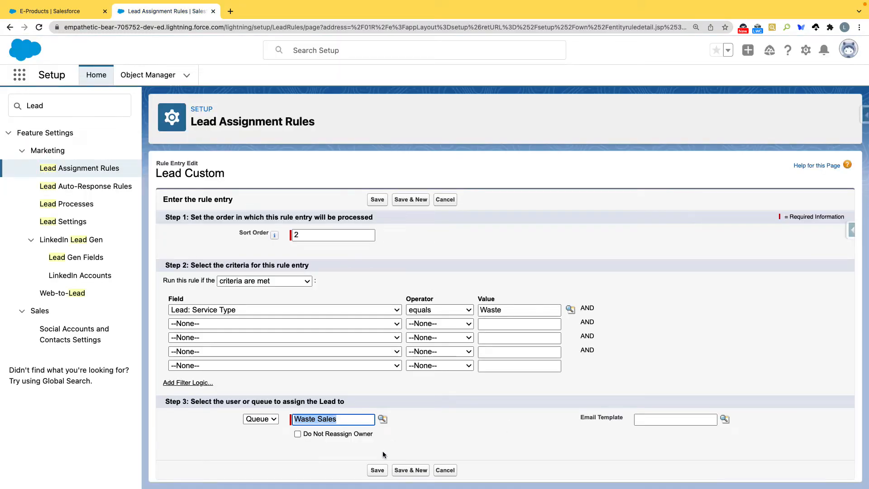
left_click(410, 470)
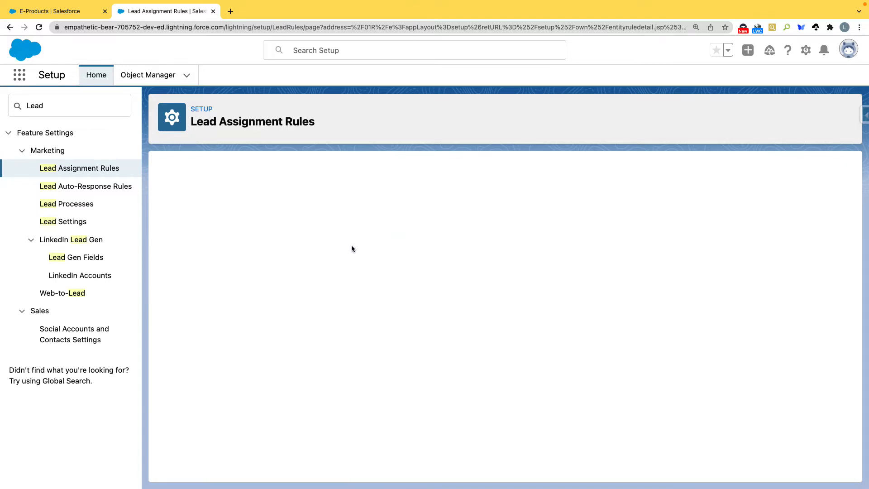
- Give the new rule entry sort order 3 and the criterion Lead: Service Type equals Food, picking the value from the lookup
left_click(320, 234)
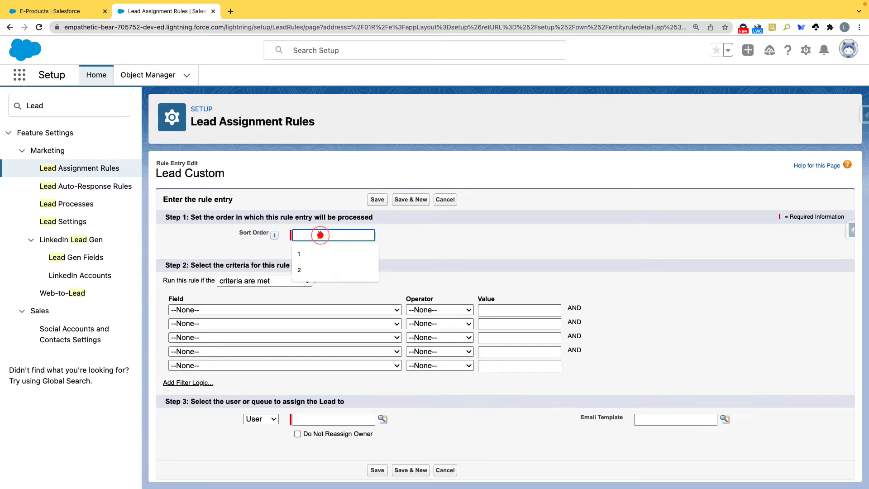
type("3")
left_click(272, 309)
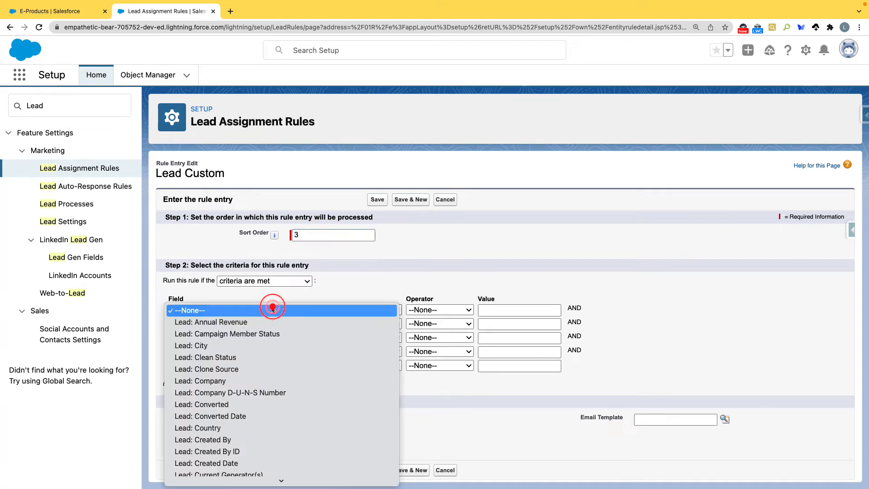
scroll(273, 388, "down", 5)
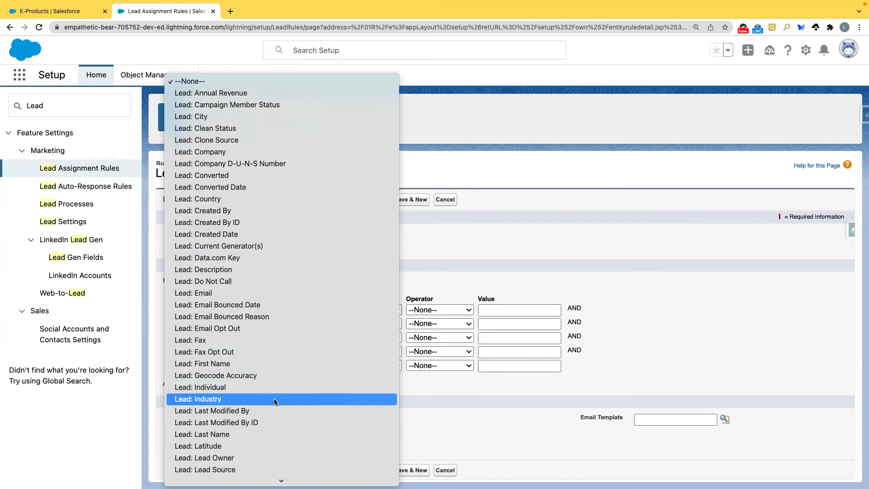
scroll(273, 403, "down", 5)
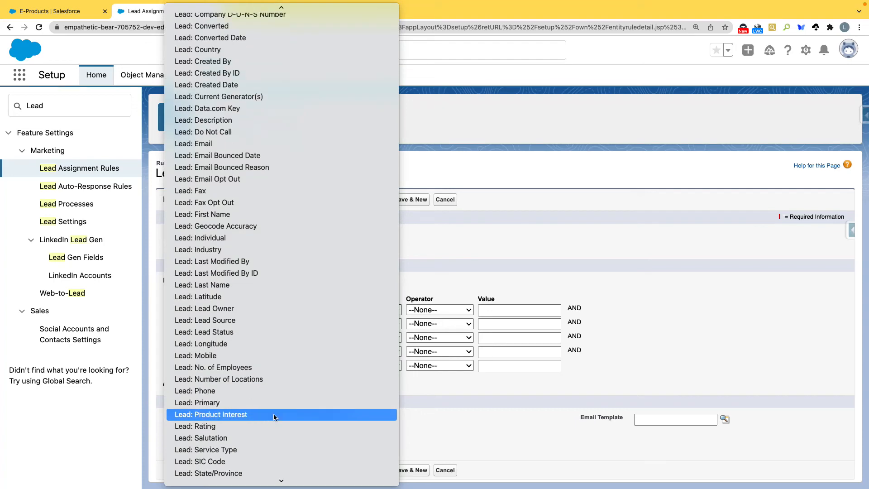
scroll(273, 414, "down", 3)
left_click(238, 353)
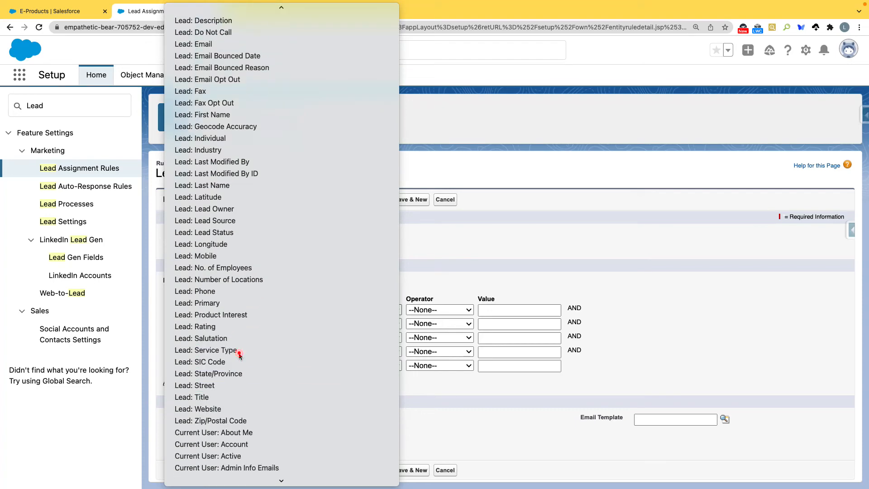
left_click(469, 310)
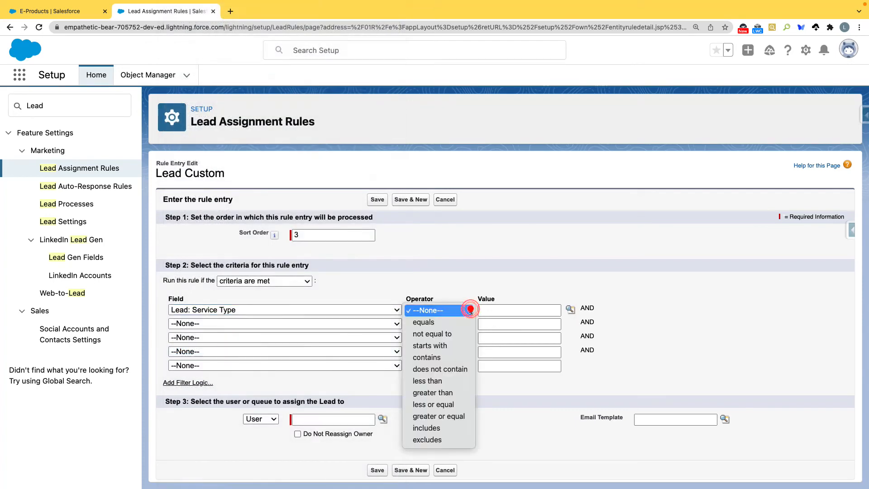
left_click(449, 322)
left_click(570, 309)
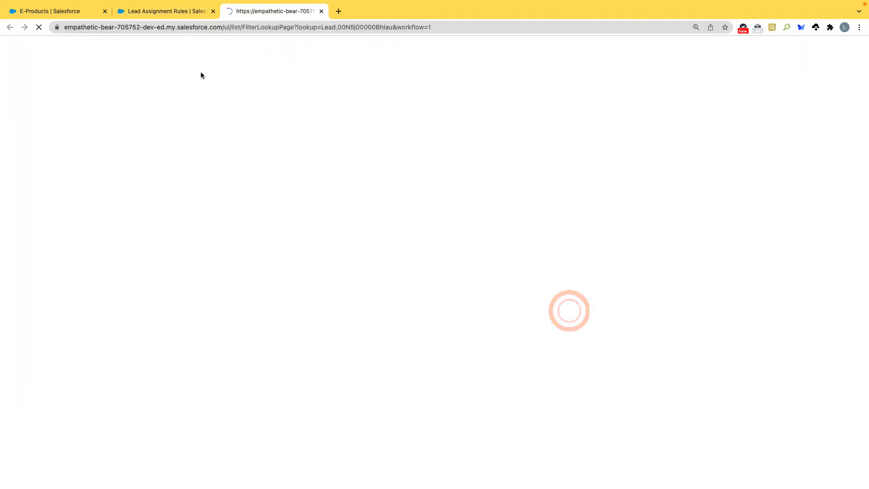
left_click(15, 136)
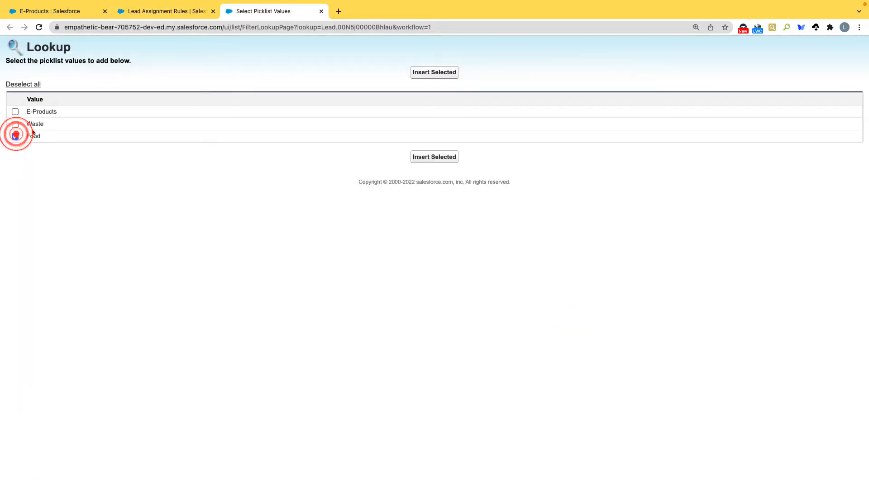
left_click(432, 72)
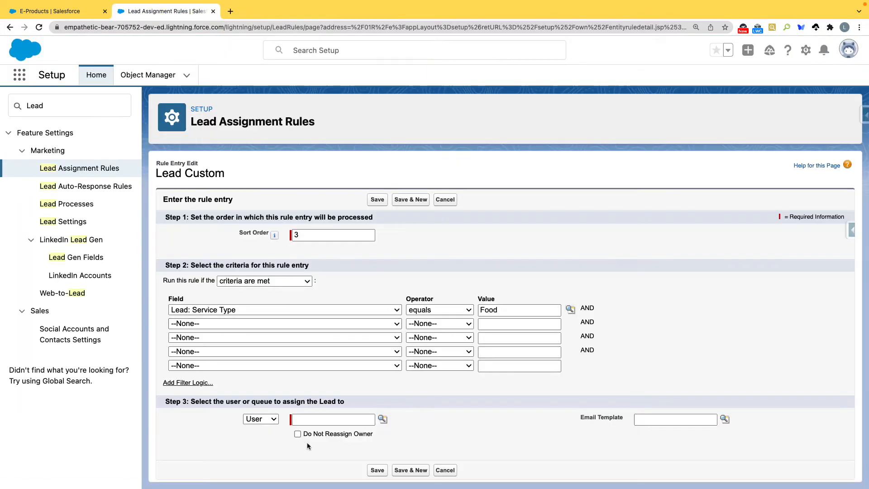
- Assign the Food entry's leads to the Food Sales queue and save the entry
left_click(264, 419)
left_click(261, 430)
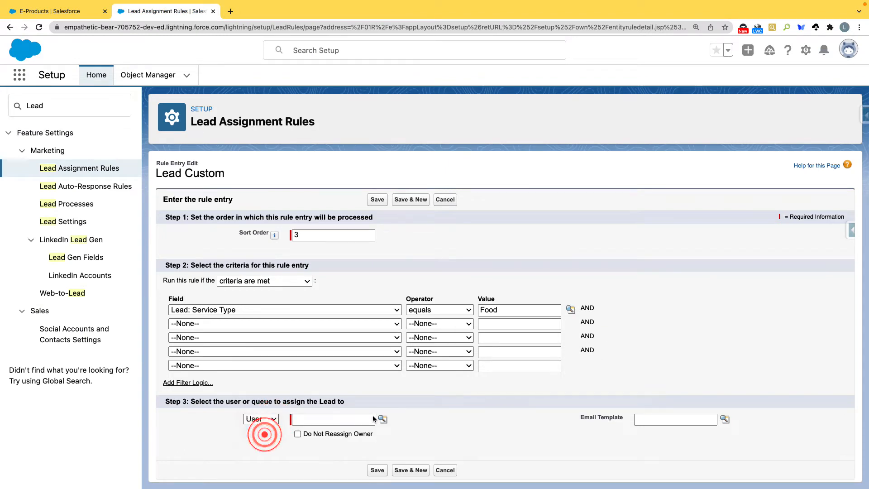
left_click(383, 421)
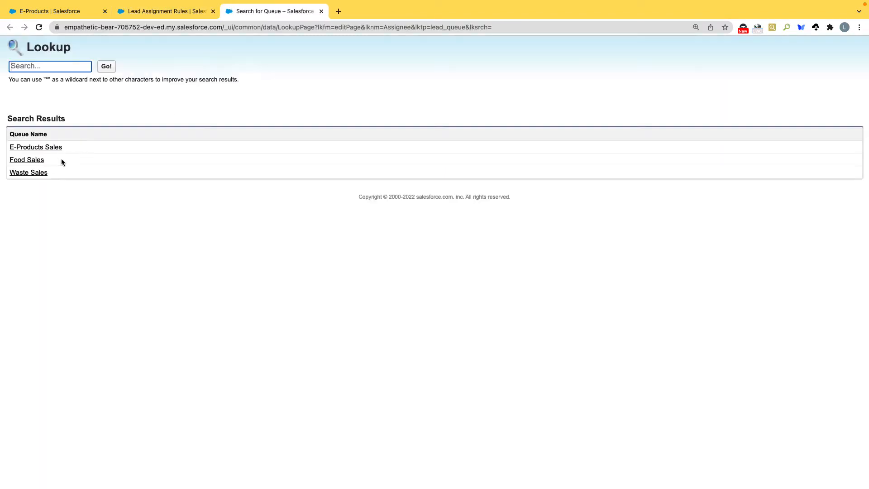
left_click(27, 160)
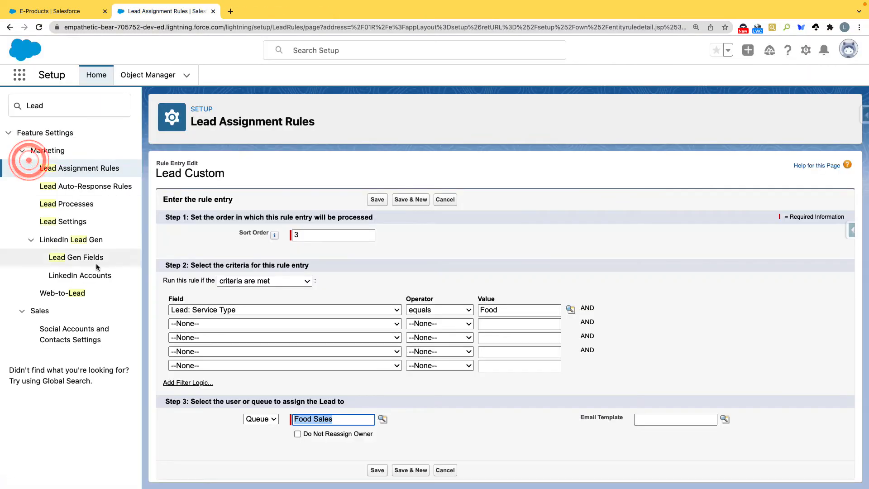
left_click(376, 471)
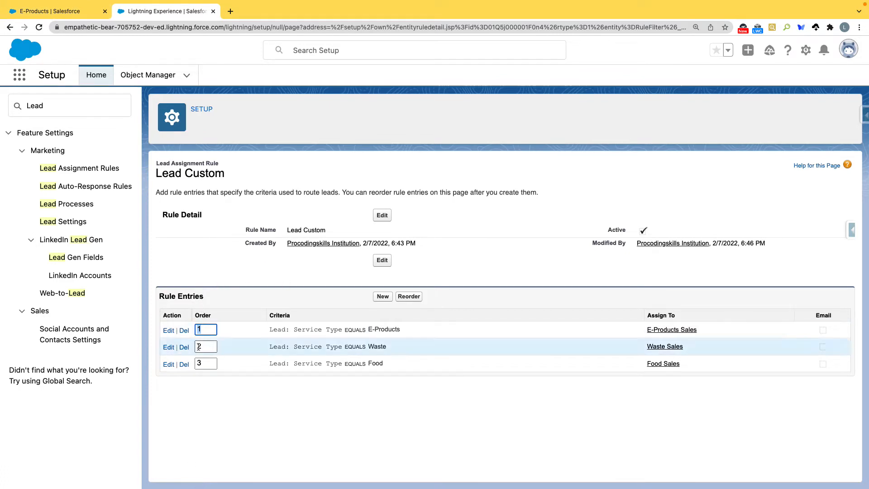
mouse_move(252, 483)
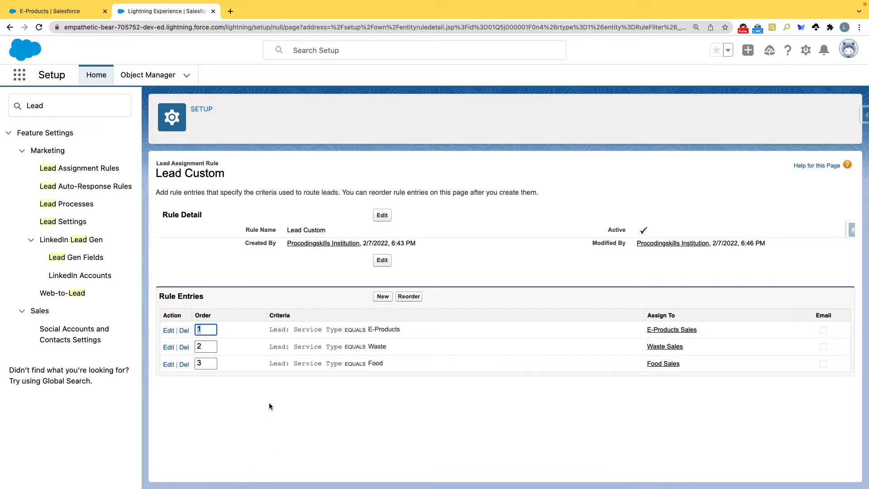
left_click_drag(258, 325, 408, 334)
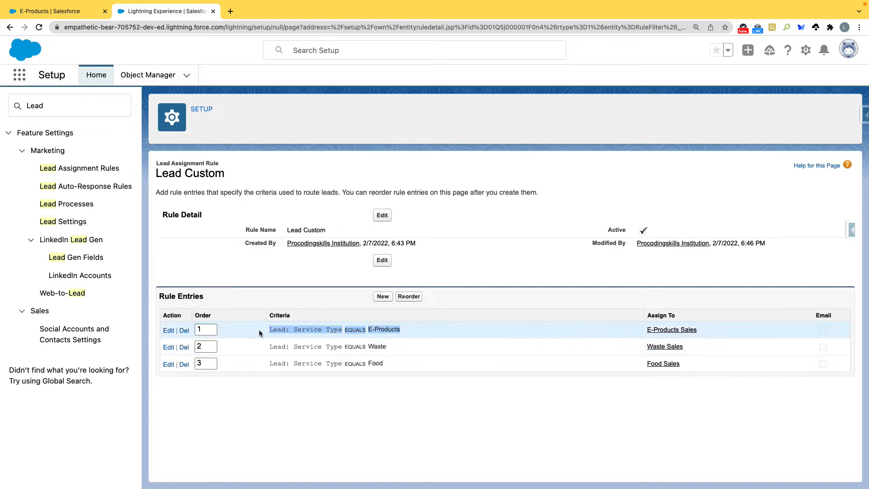
left_click_drag(258, 334, 404, 332)
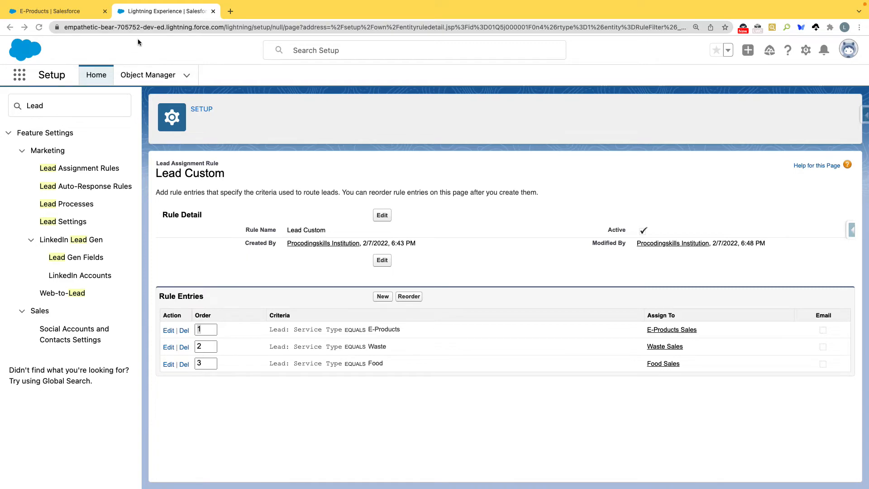
- Switch to the browser tab with the E-Products lead, start a new lead from the Leads list, and reload the form
left_click(161, 44)
left_click(64, 10)
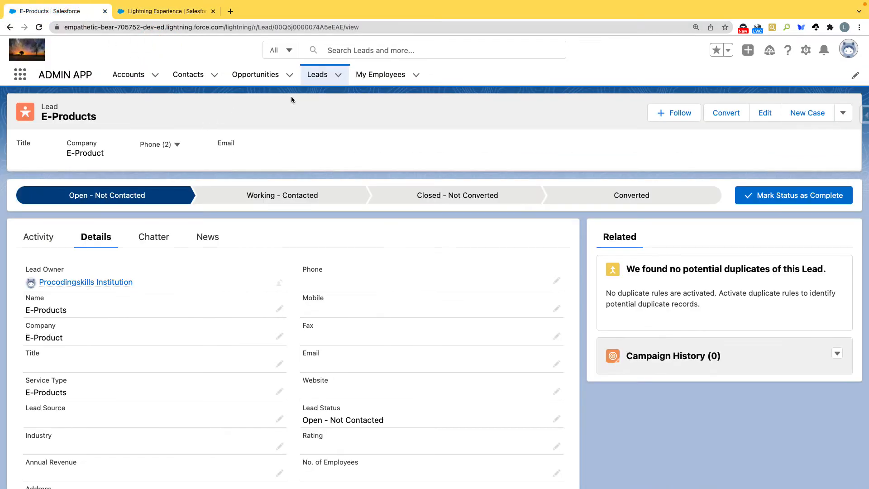
left_click(317, 75)
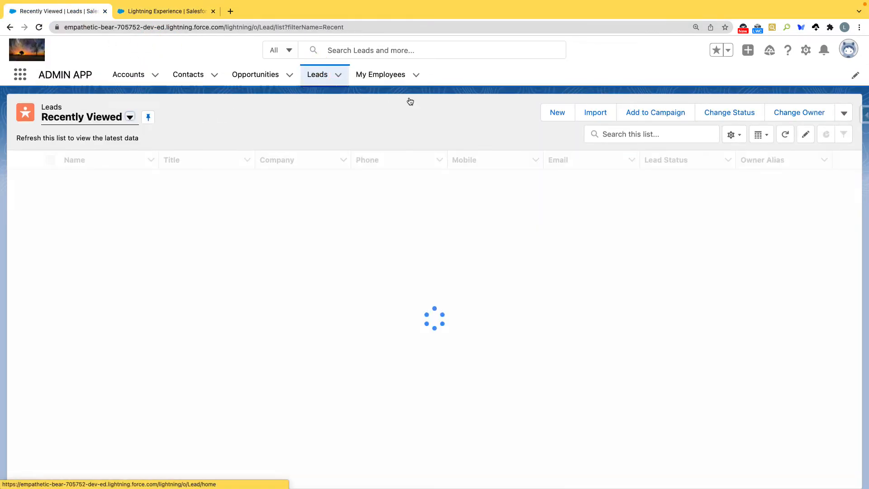
left_click(556, 113)
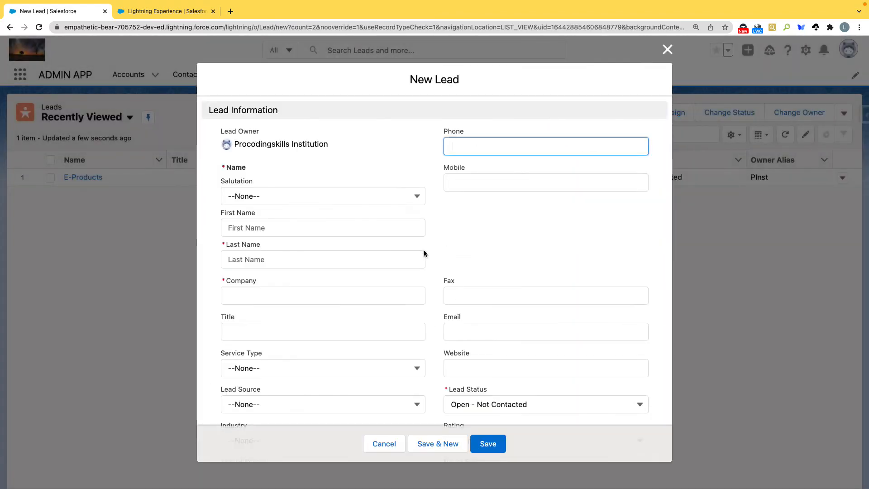
scroll(309, 298, "down", 10)
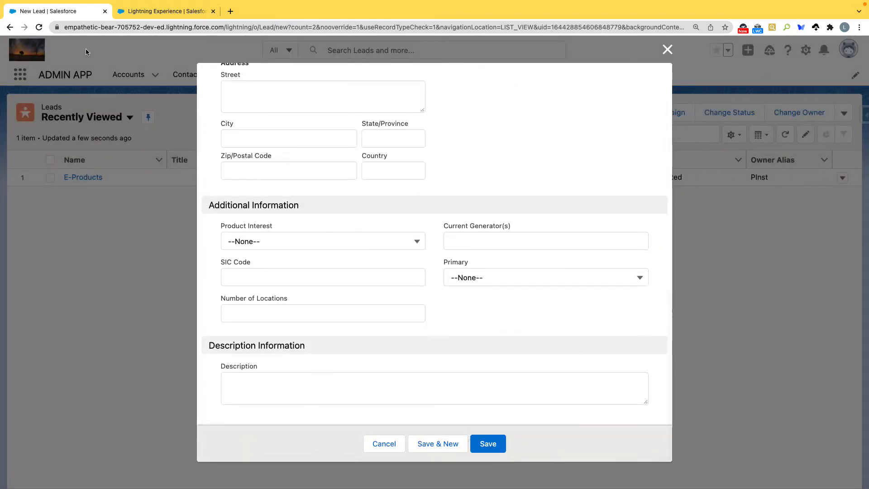
left_click(38, 27)
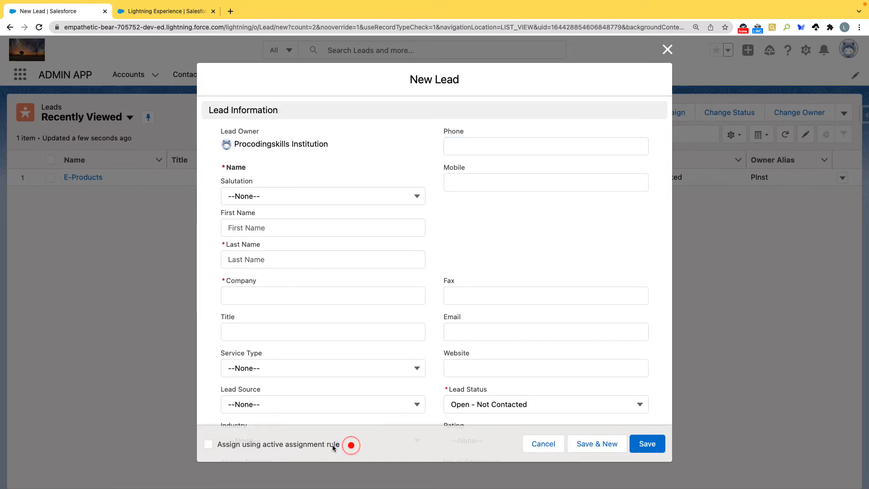
left_click_drag(332, 444, 229, 445)
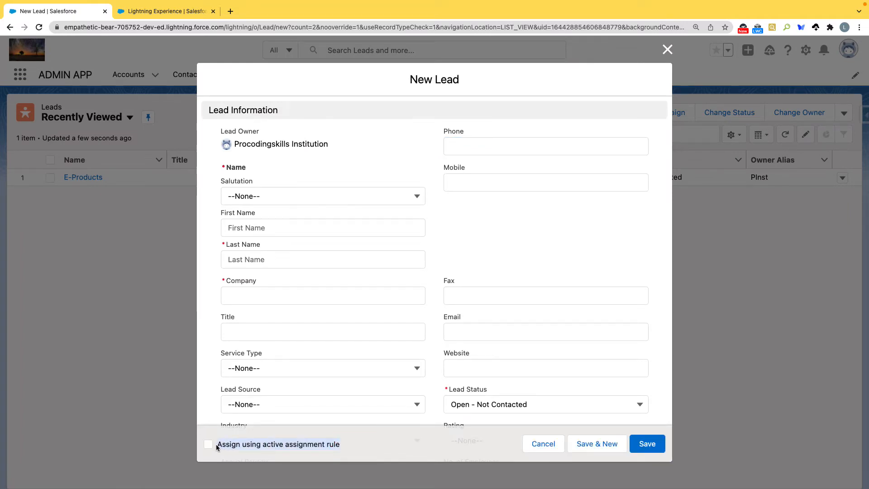
scroll(335, 320, "down", 10)
scroll(336, 316, "up", 10)
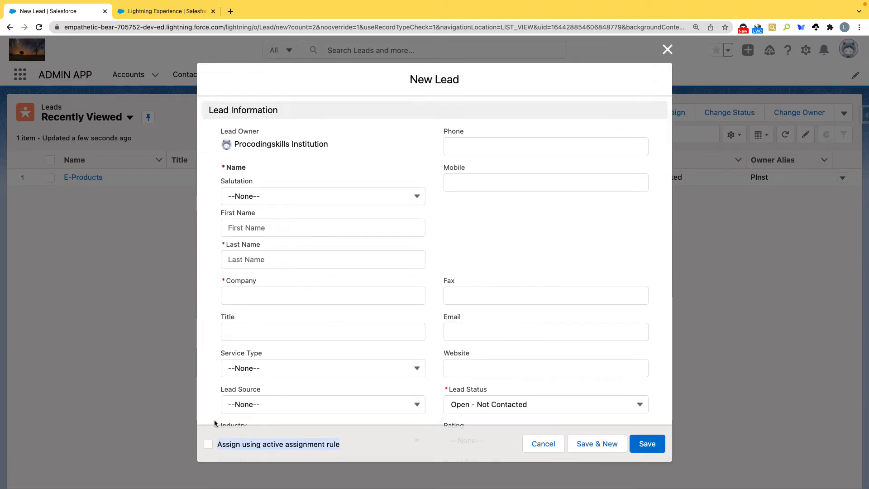
left_click_drag(330, 148, 233, 144)
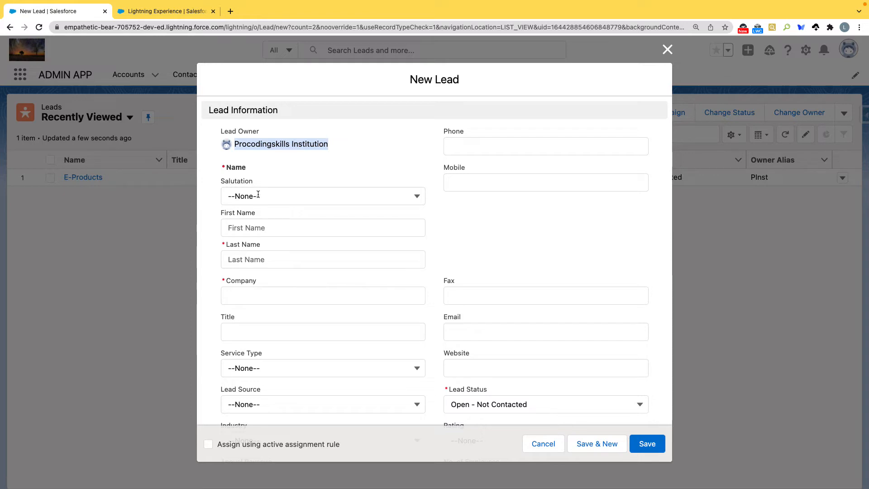
- Enter the new lead's last name and set its company to Akhil Food Service
left_click(258, 262)
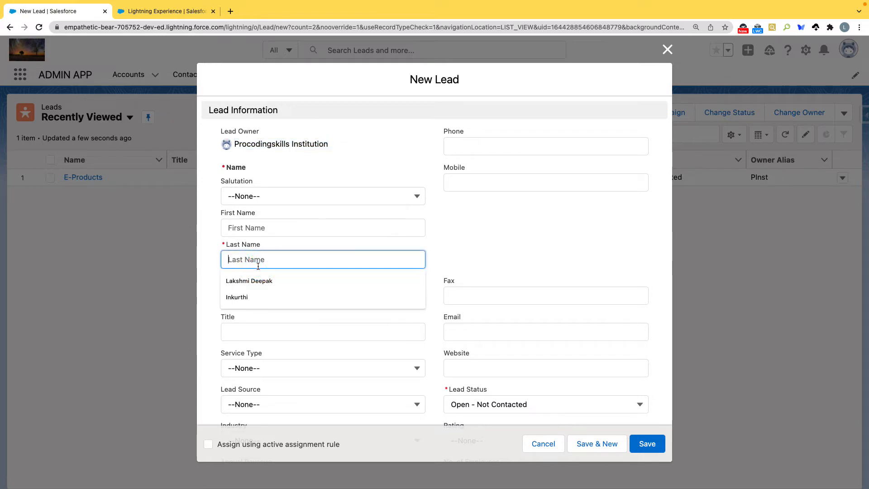
type("Akh")
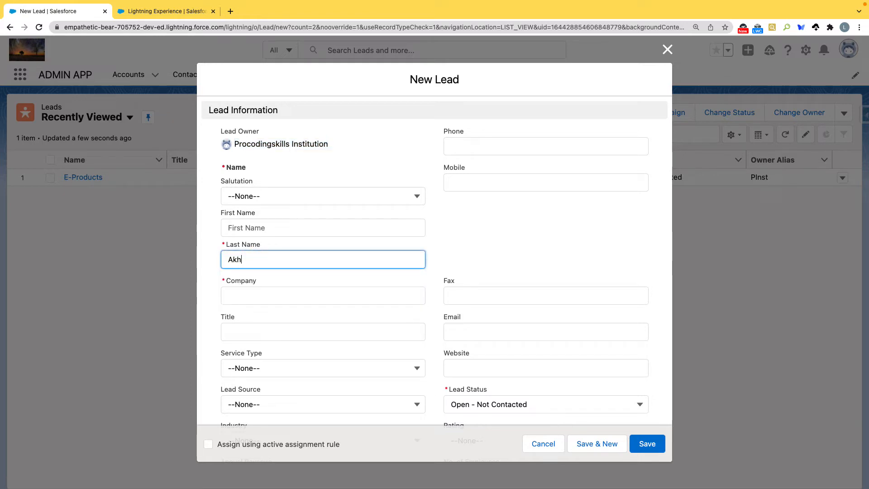
type("il")
left_click(261, 295)
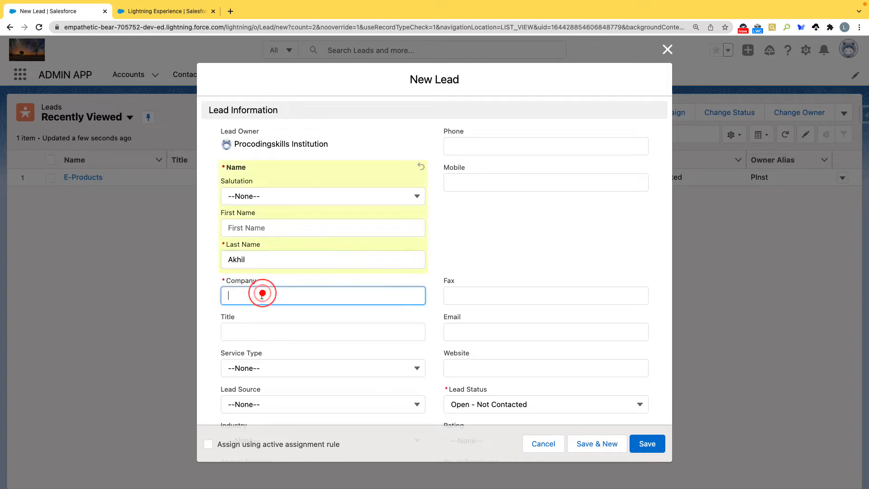
type("Waste")
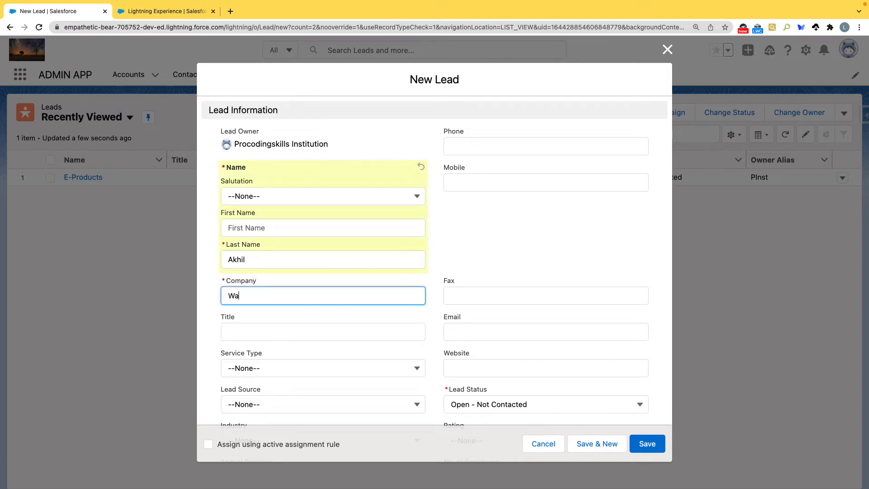
key("BackSpace")
key("BackSpace")
key("BackSpace")
key("BackSpace")
type("Akhil Food Service")
- Set the new lead's Service Type to Food and its Lead Source to Other
scroll(315, 325, "down", 5)
left_click(274, 261)
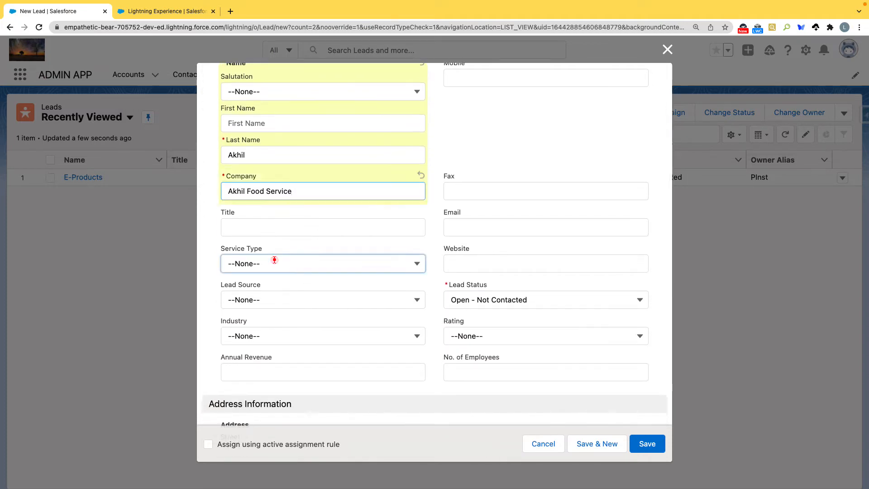
left_click(275, 340)
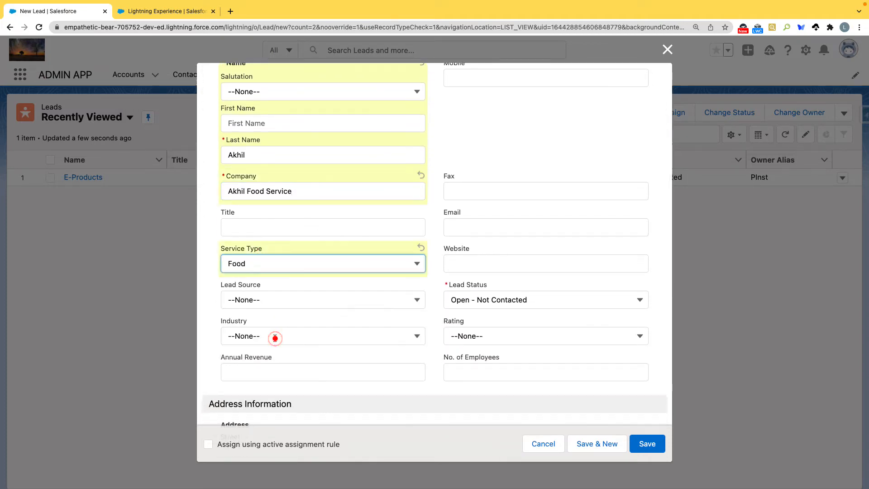
left_click(254, 298)
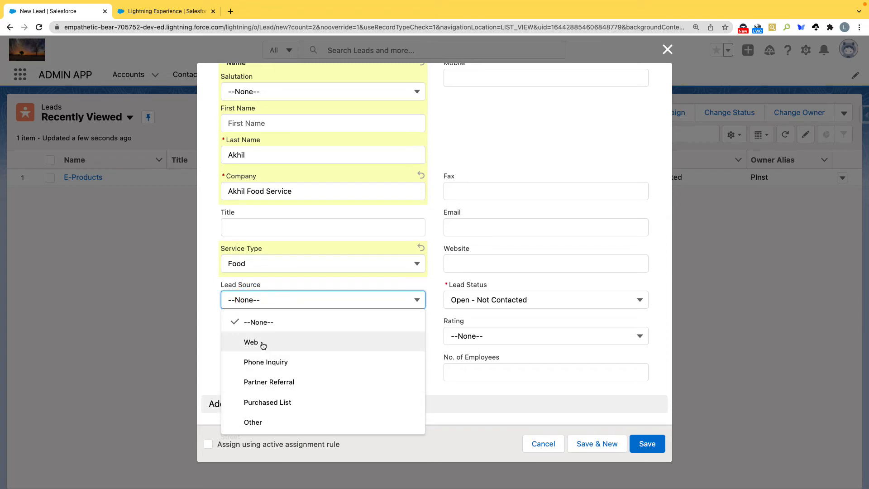
left_click(270, 420)
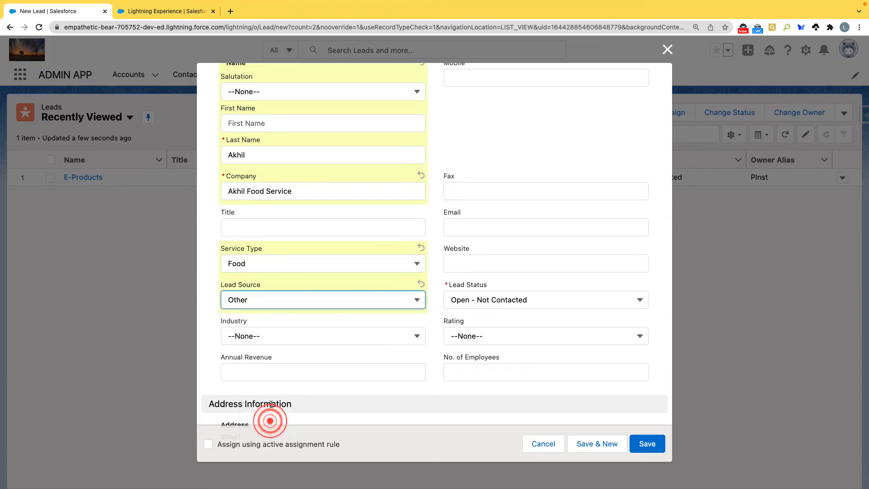
- Enable assignment using the active assignment rule for the new lead and save it
scroll(514, 297, "up", 5)
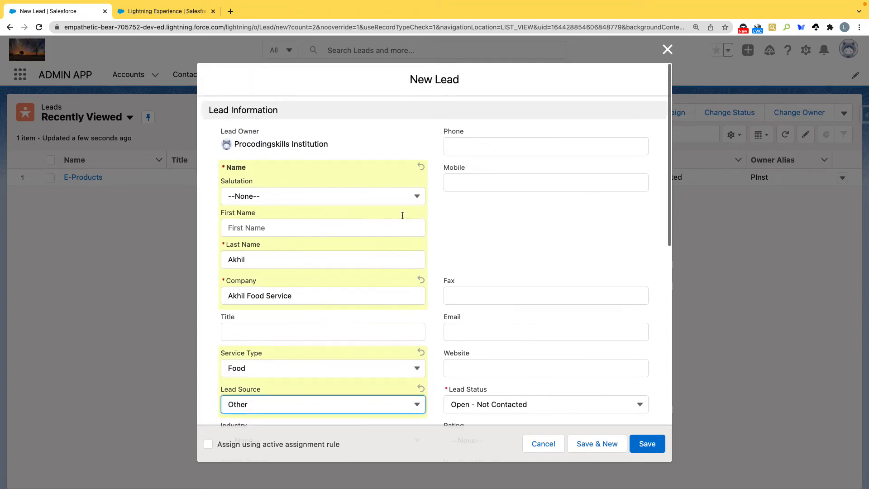
left_click(208, 444)
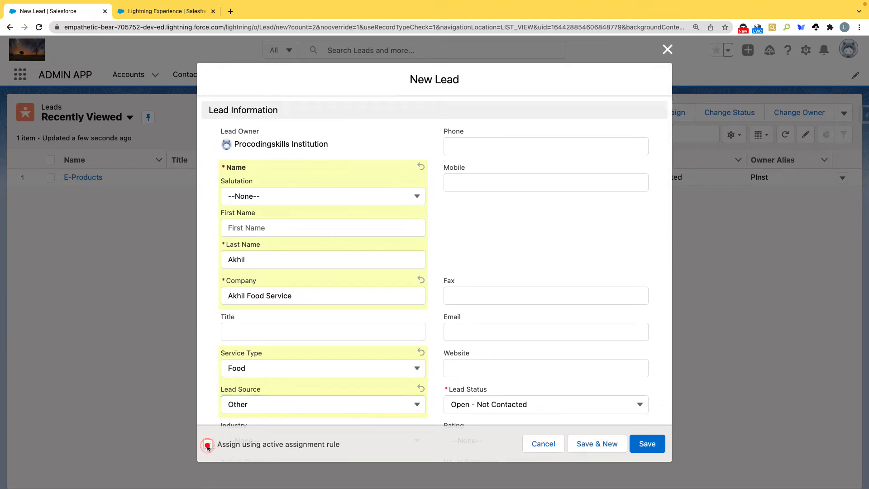
left_click(650, 446)
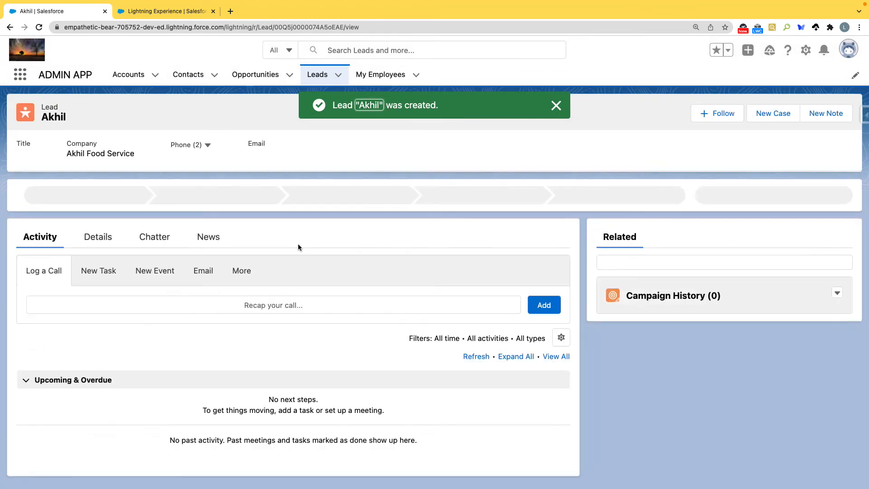
- Check the Lead Owner in the new Akhil Food Service lead's details
left_click(100, 238)
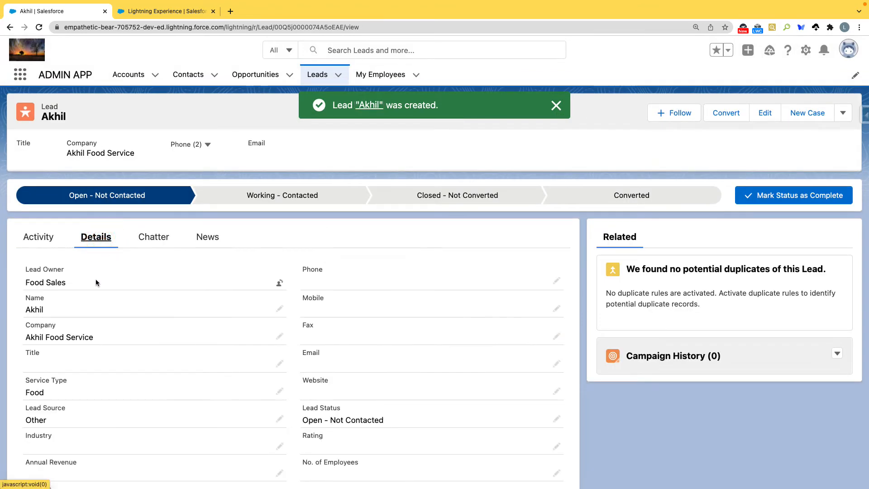
left_click_drag(25, 281, 73, 282)
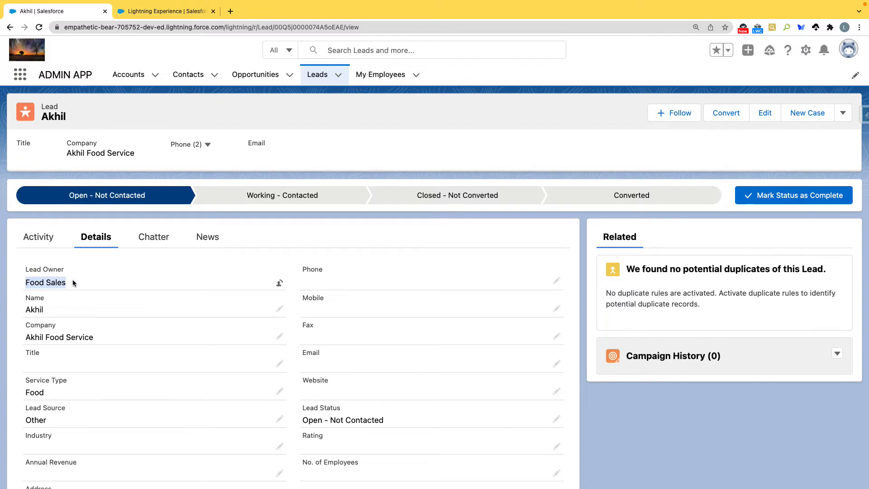
- Accept ownership of the Akhil Food Service lead from the Food Sales queue's list view
left_click(312, 75)
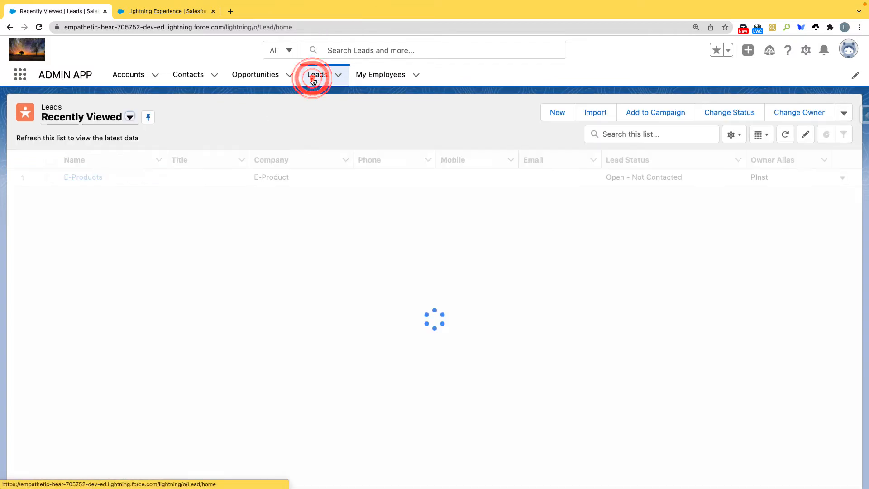
left_click(130, 119)
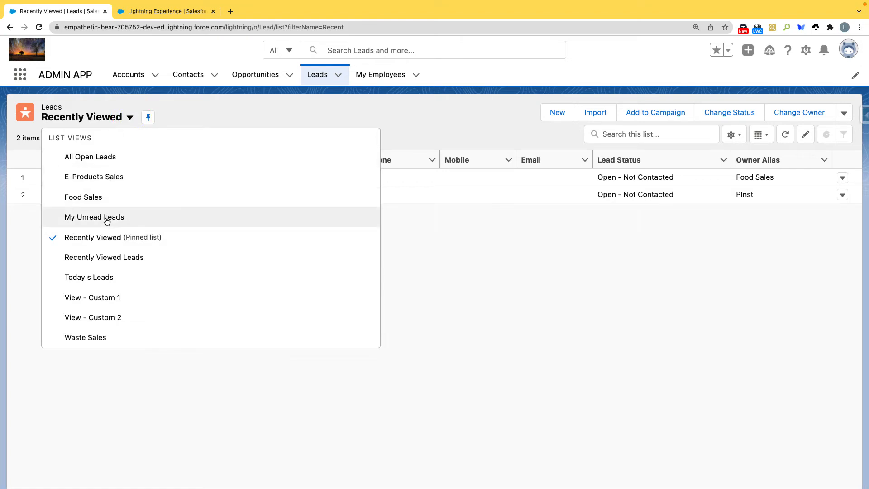
left_click(89, 197)
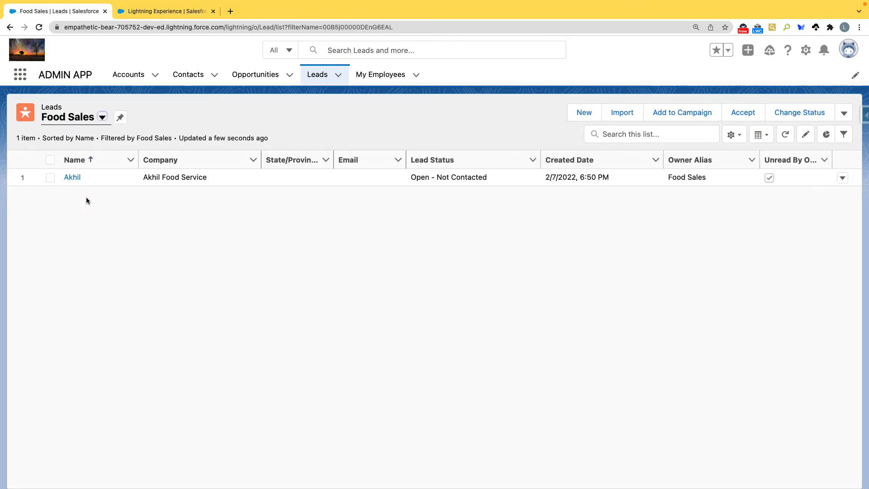
left_click(50, 179)
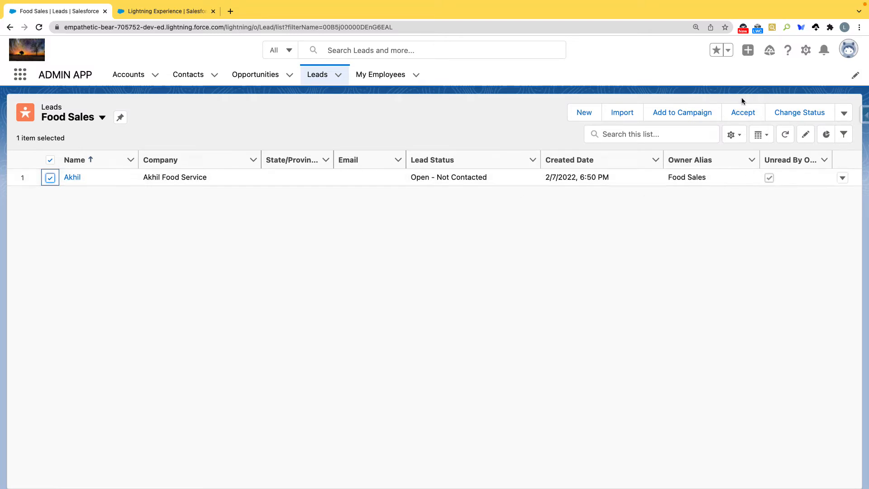
left_click(743, 116)
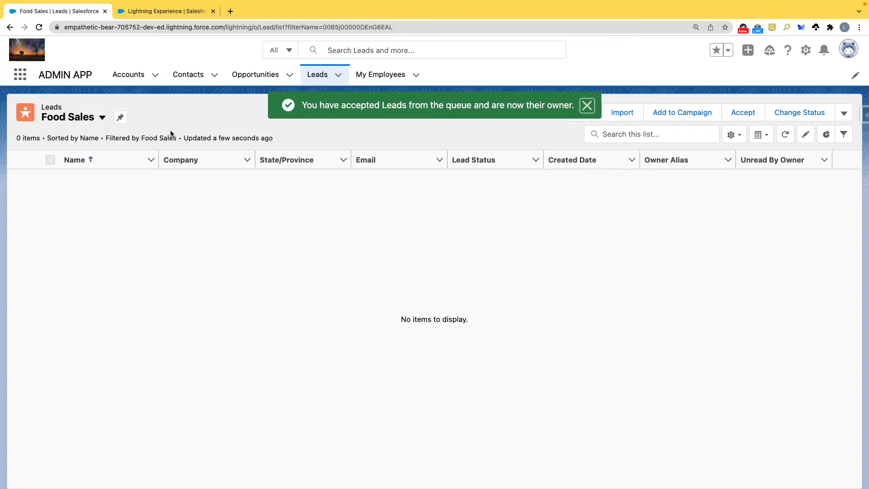
- Open the Akhil Food Service lead from the Today's Leads list view and check its Lead Owner in the details
left_click(102, 118)
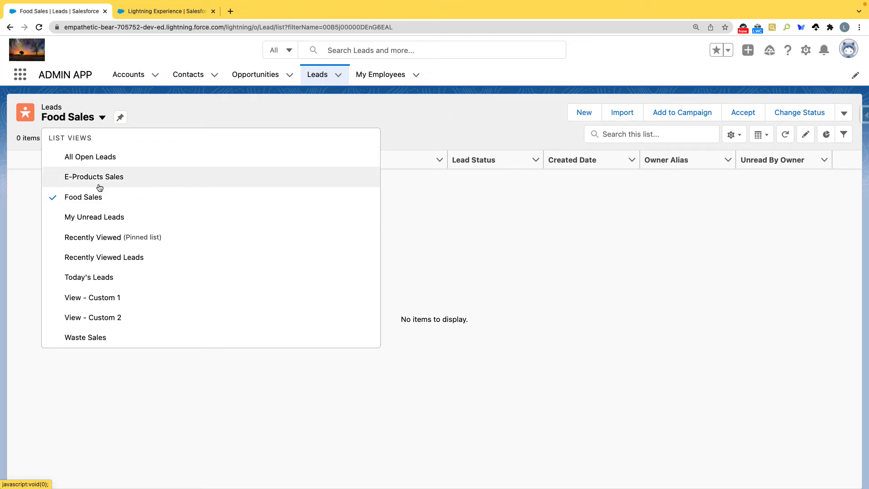
left_click(90, 278)
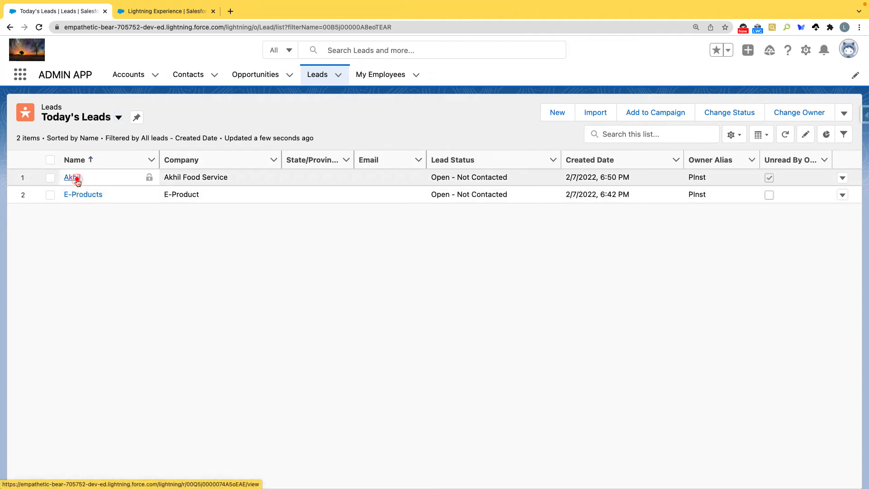
left_click(73, 178)
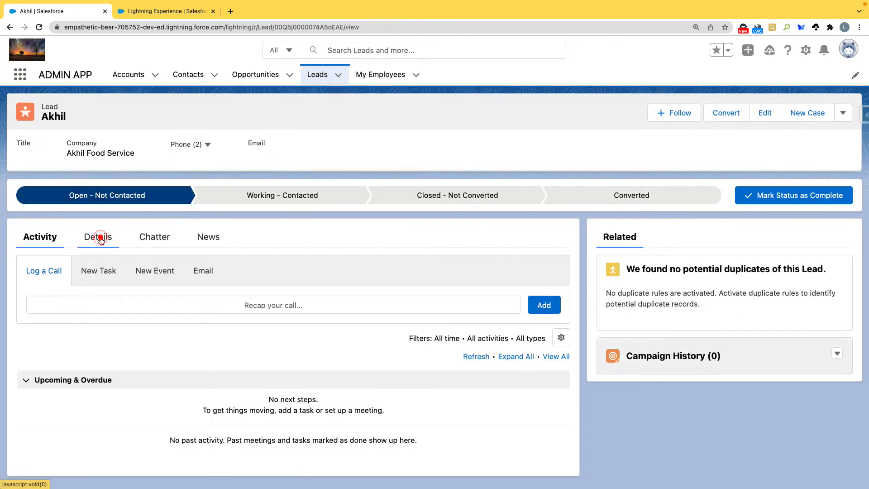
left_click(98, 237)
mouse_move(122, 289)
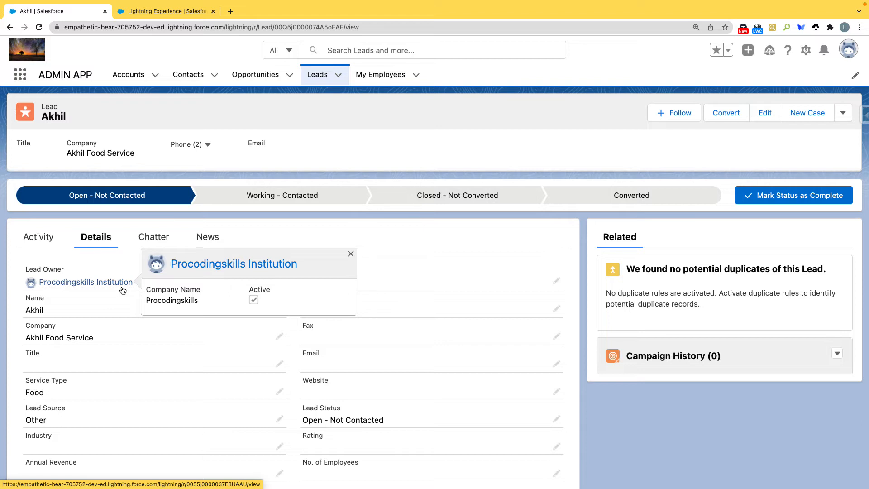
left_click(558, 420)
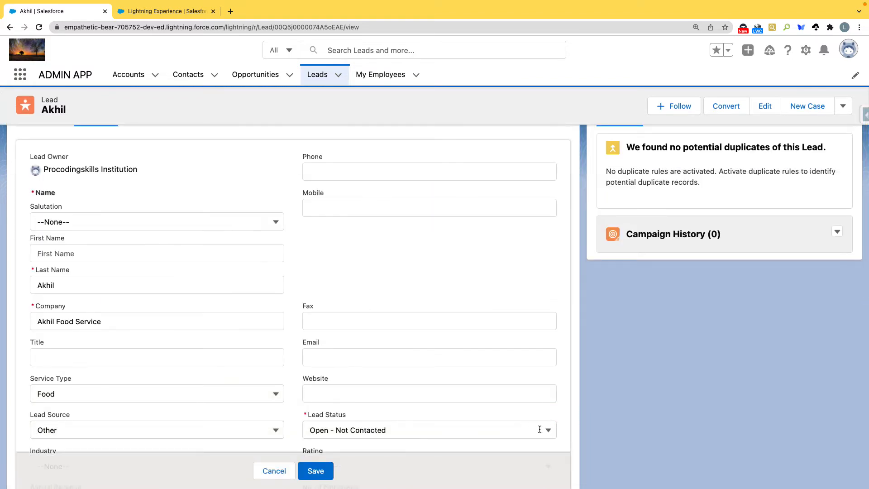
left_click(547, 428)
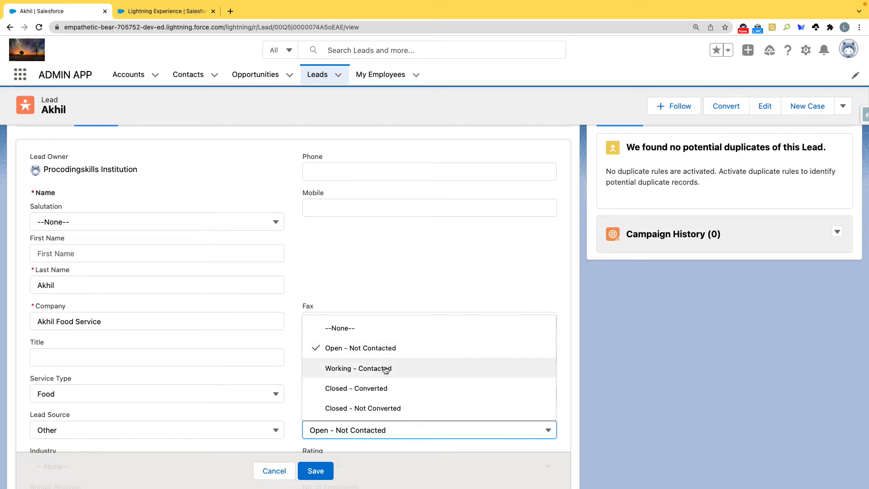
scroll(378, 393, "down", 2)
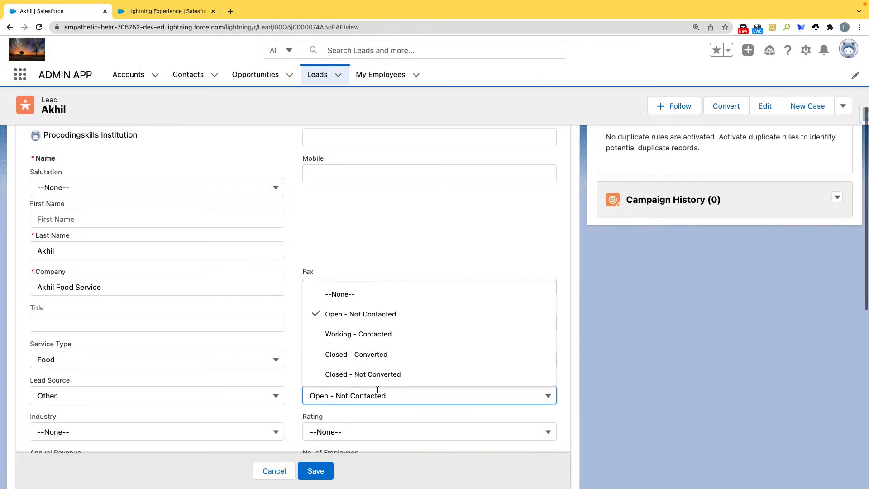
left_click(374, 352)
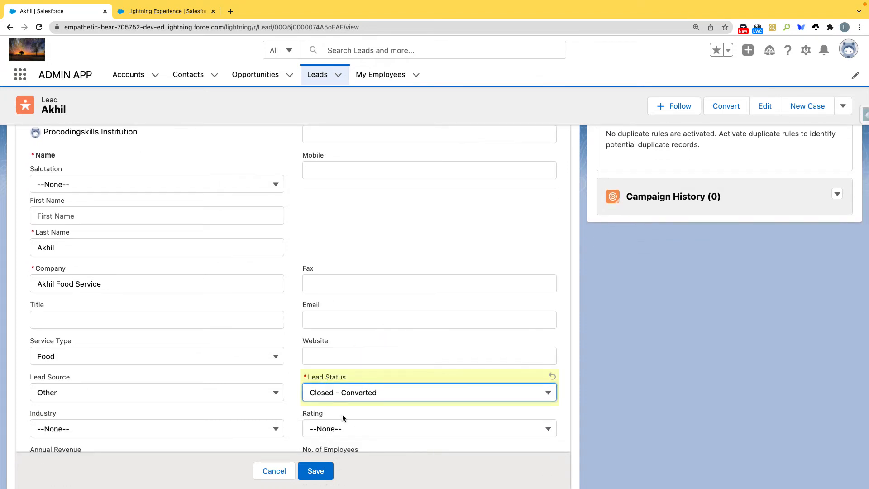
left_click(285, 470)
scroll(430, 343, "up", 5)
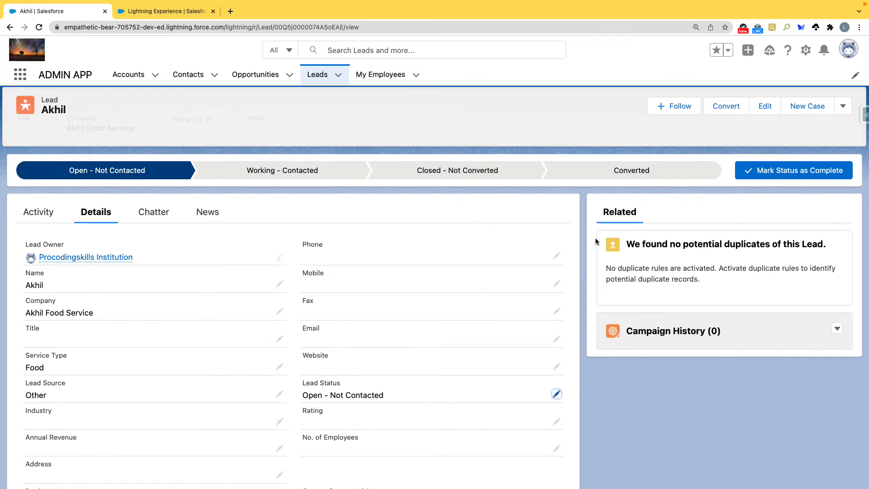
- Convert the Akhil Food Service lead into a new Regional account, contact and opportunity with the converted status Closed - Converted
left_click(727, 108)
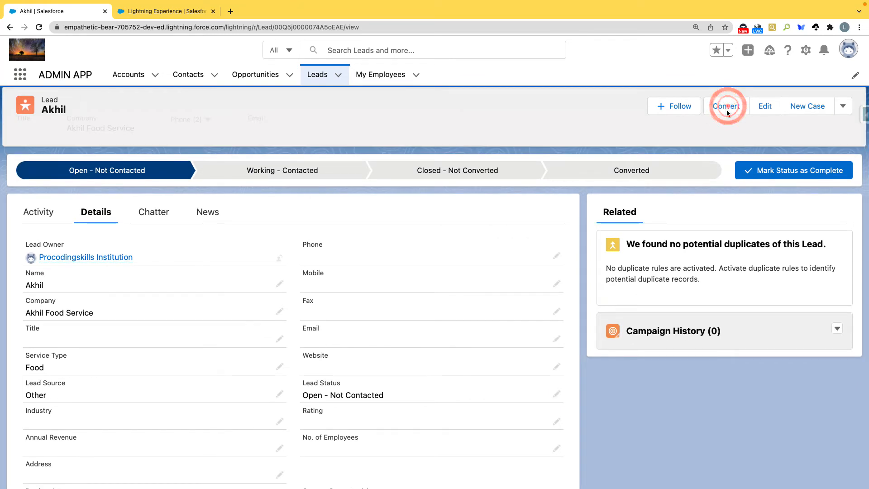
left_click(726, 110)
scroll(482, 130, "up", 2)
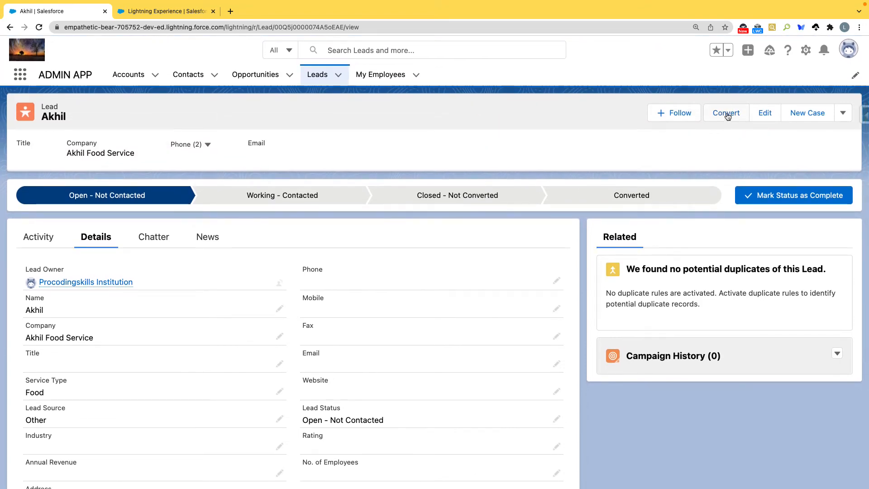
left_click(726, 116)
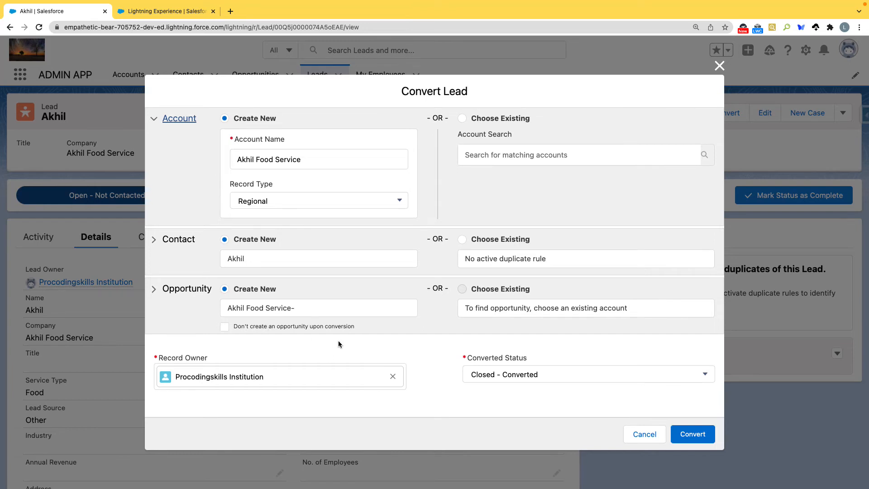
left_click(694, 434)
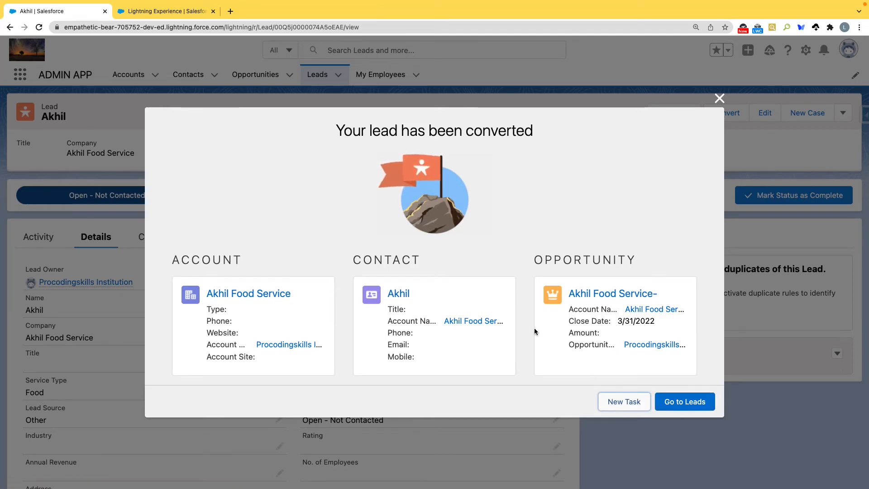
- Open the converted Akhil Food Service account and examine its history, related contacts, opportunities and details
left_click(261, 294)
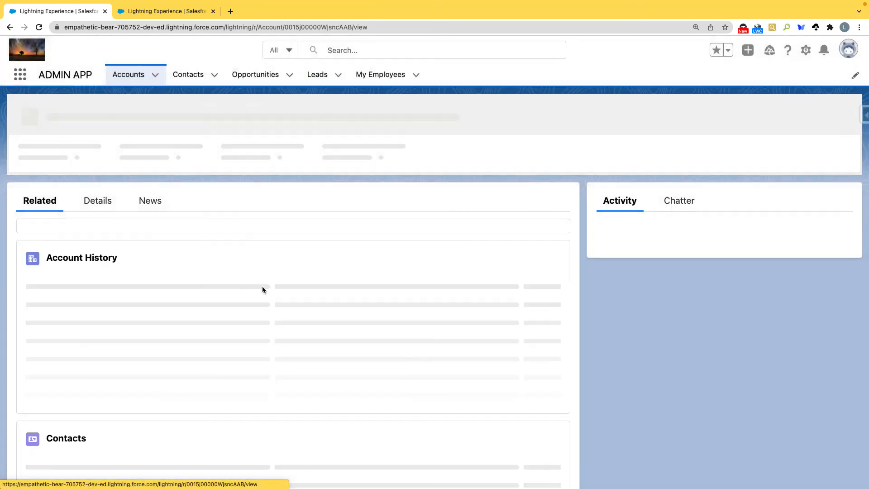
scroll(206, 250, "down", 2)
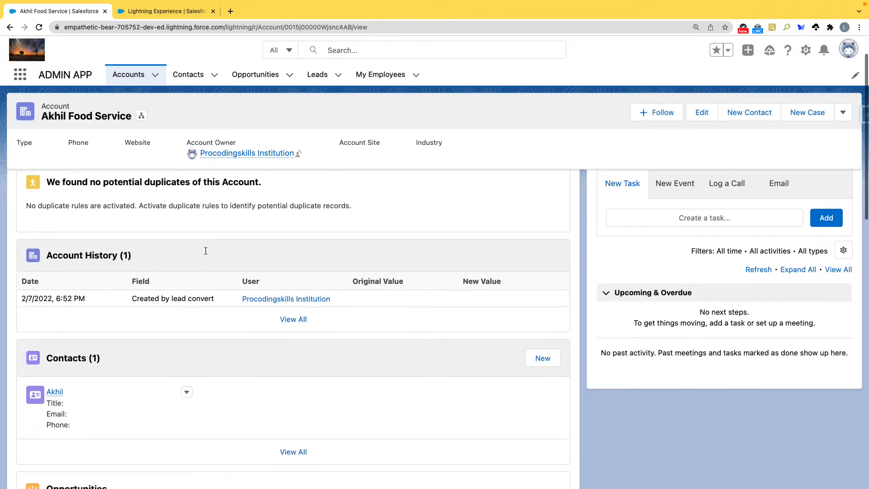
scroll(204, 249, "up", 1)
scroll(105, 301, "down", 2)
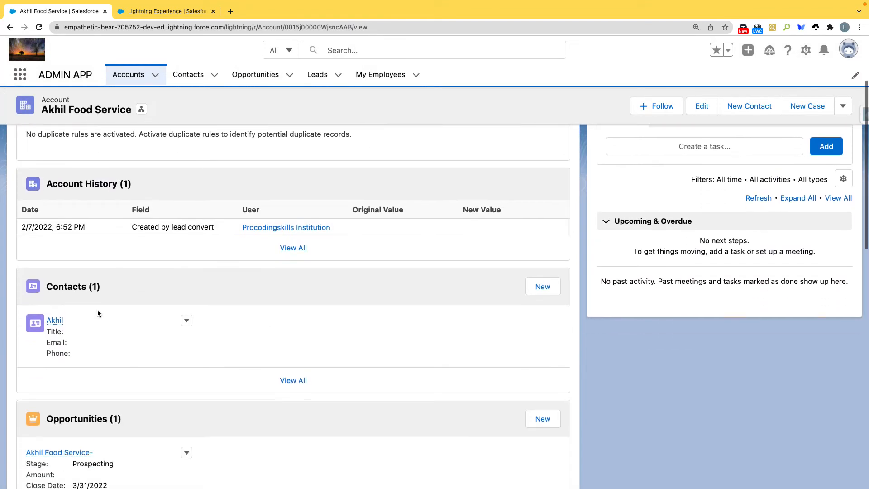
scroll(70, 315, "down", 1)
scroll(70, 316, "down", 2)
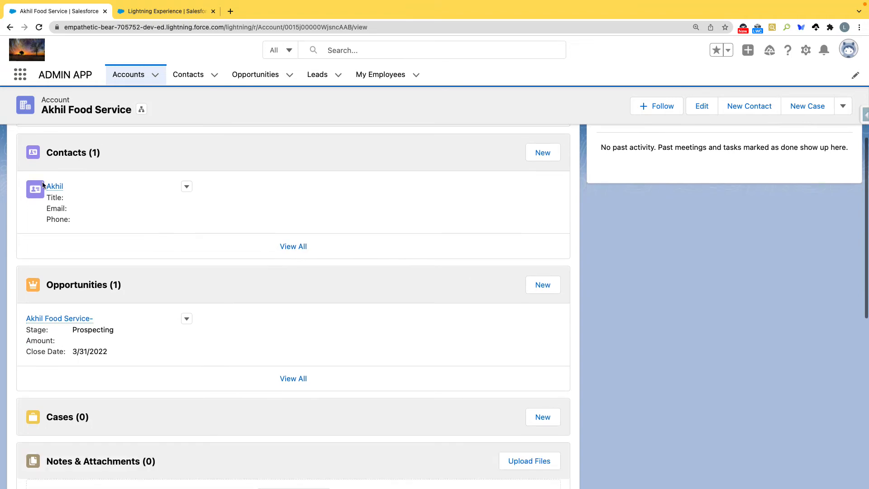
scroll(50, 189, "up", 5)
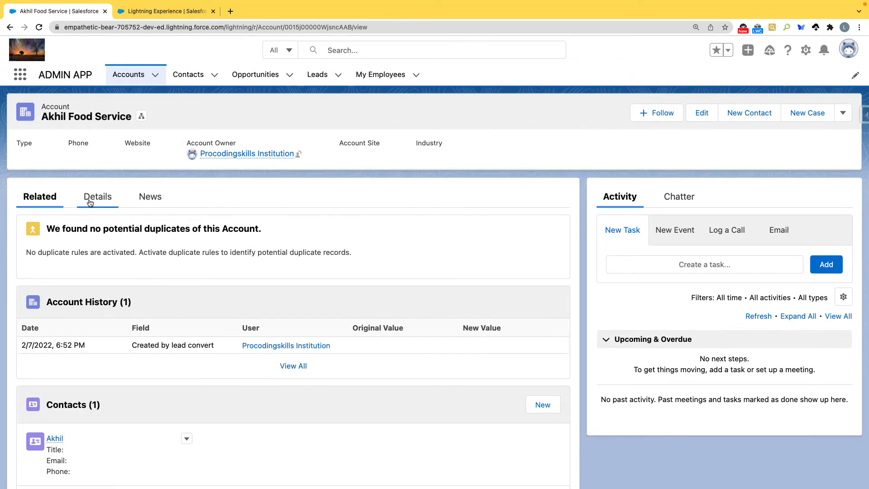
left_click(92, 200)
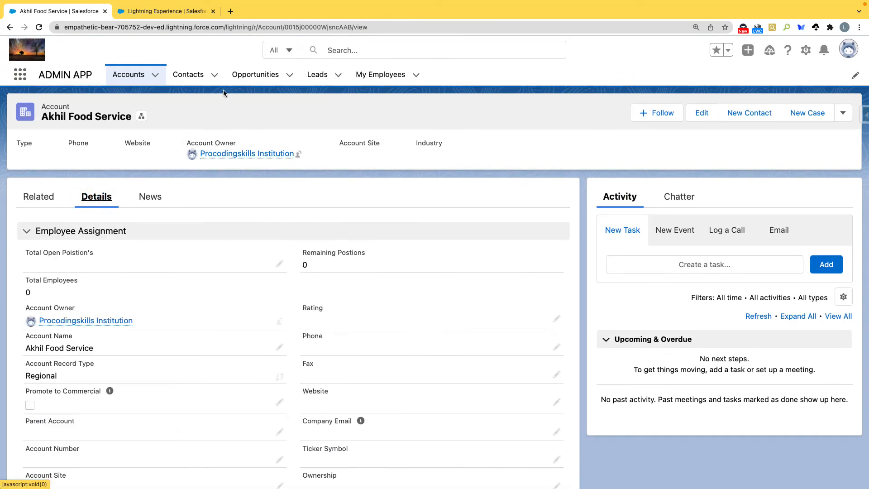
- Create a leads list view named Converted Leads that all users can see
left_click(316, 78)
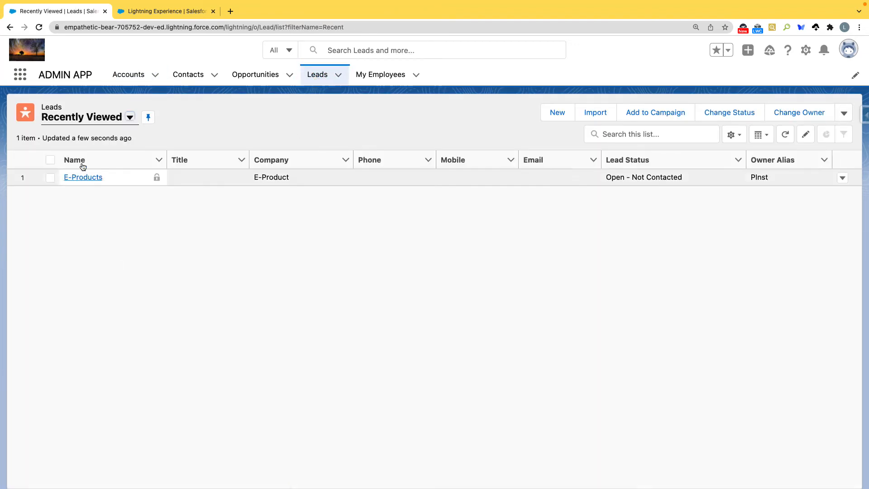
left_click(129, 117)
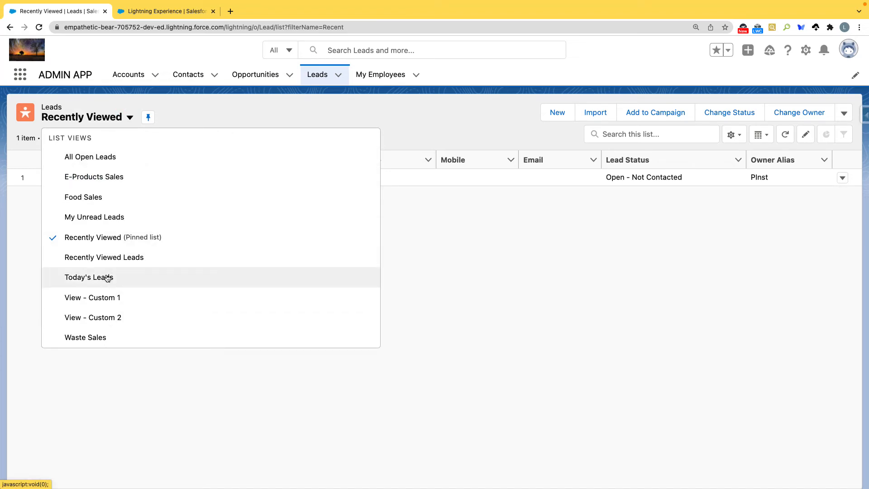
left_click(490, 285)
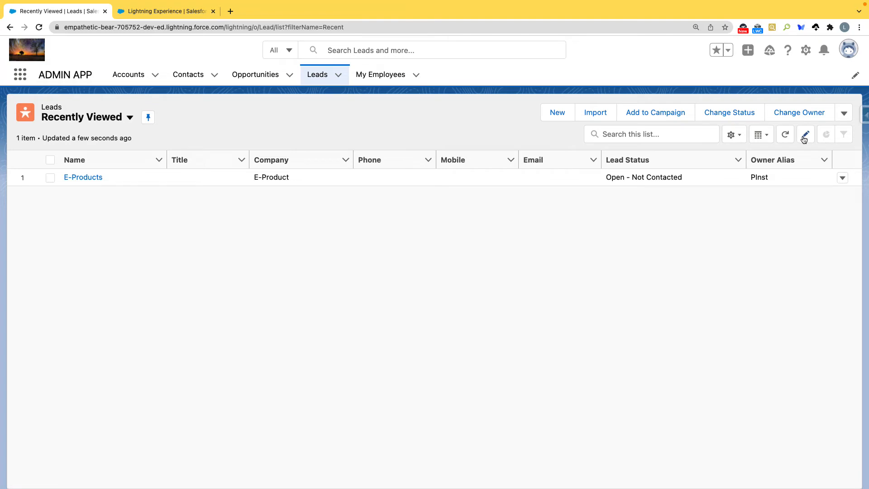
left_click(731, 135)
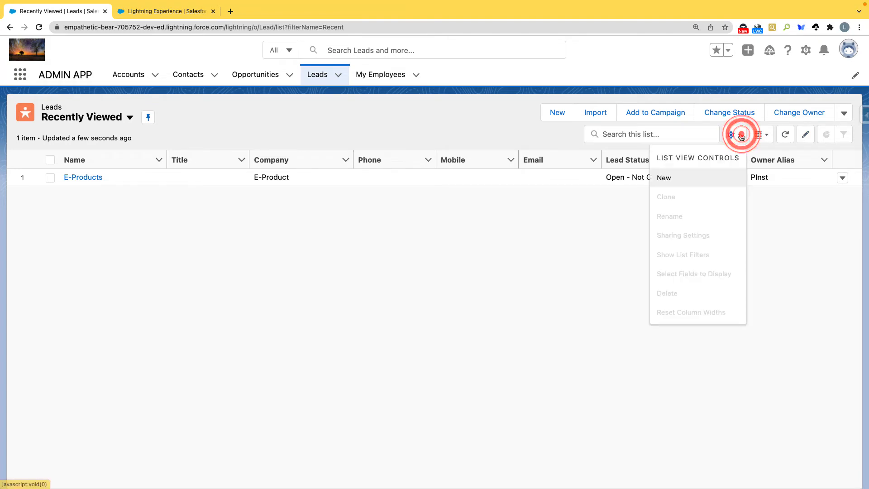
left_click(690, 176)
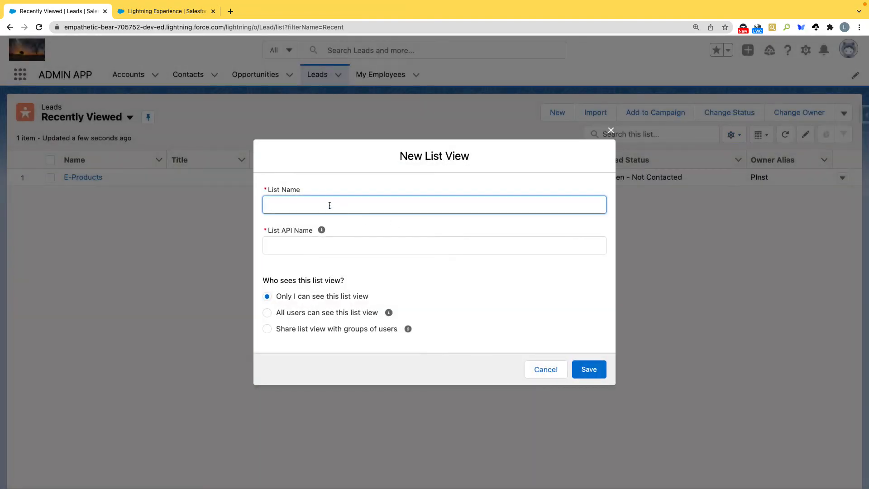
type("Converted Leads")
key("Tab")
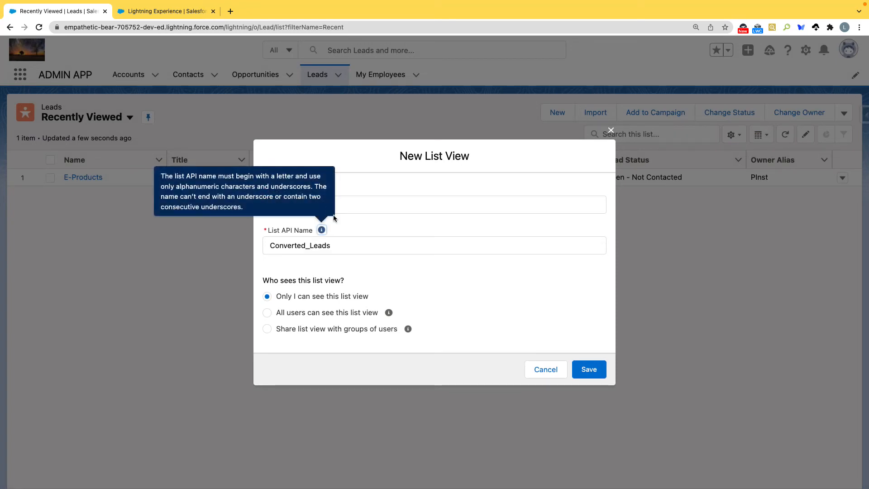
left_click(267, 312)
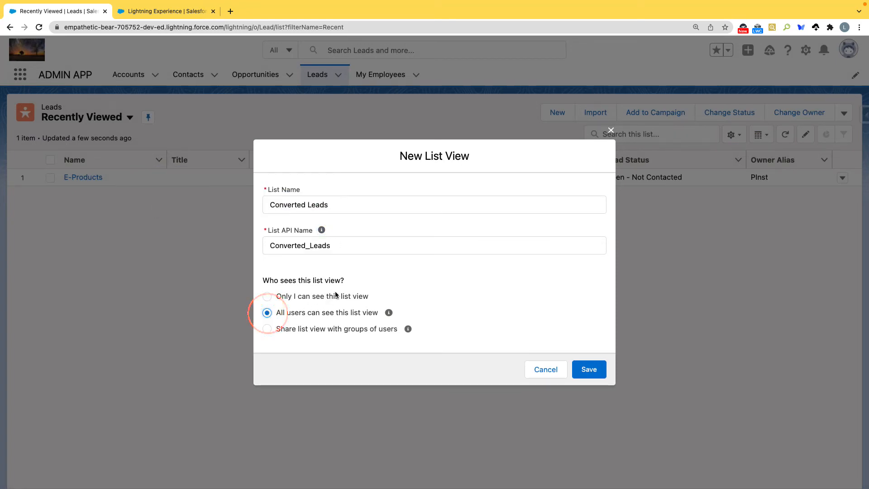
left_click(586, 372)
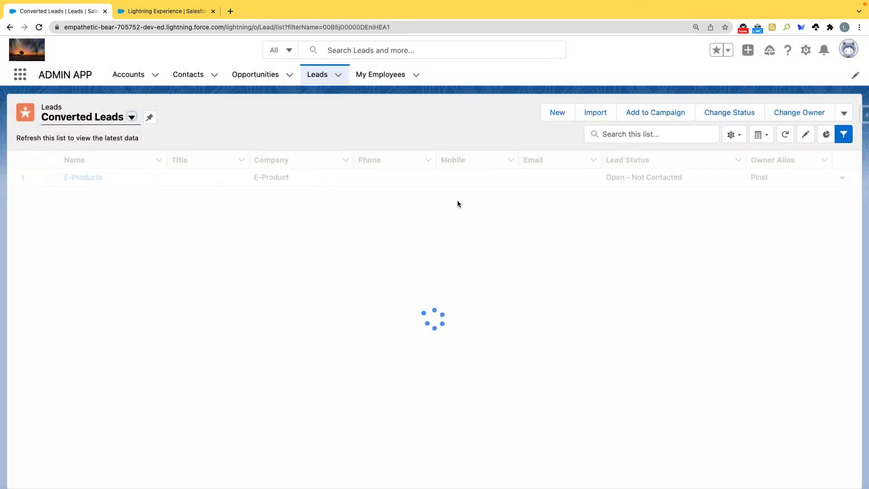
left_click(826, 135)
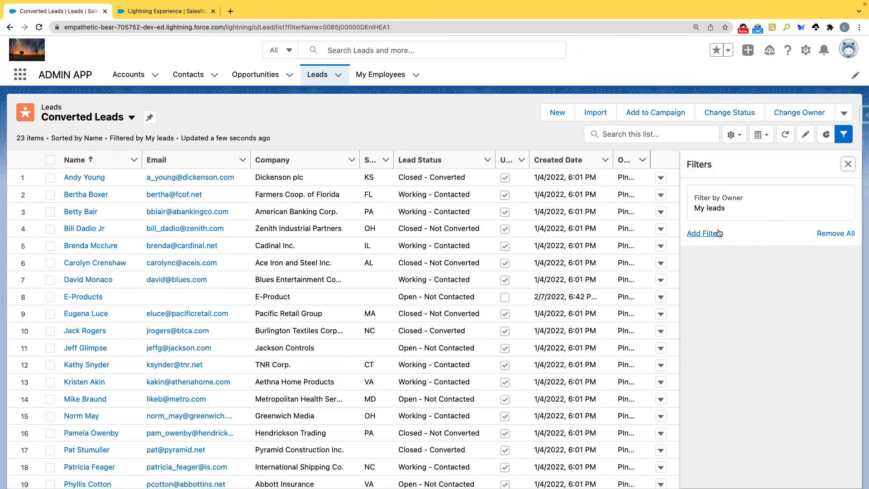
- Set the Converted Leads list view's owner filter to All leads
left_click(740, 208)
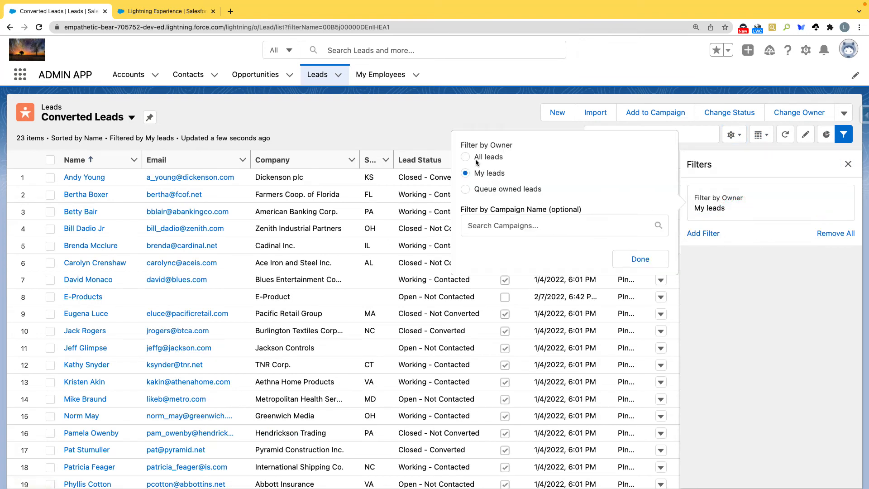
left_click(465, 156)
left_click(640, 258)
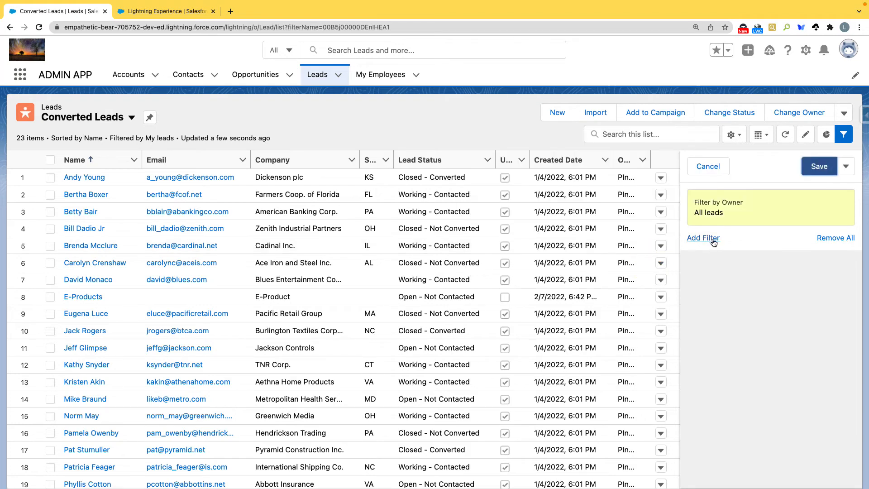
- Add a filter for Lead Status equals Closed - Converted to the list view and save it
left_click(712, 235)
left_click(562, 206)
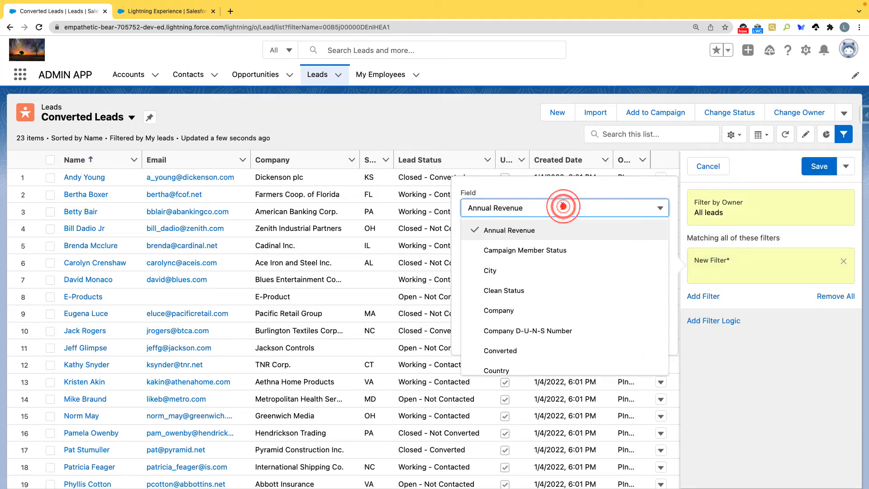
scroll(559, 237, "down", 10)
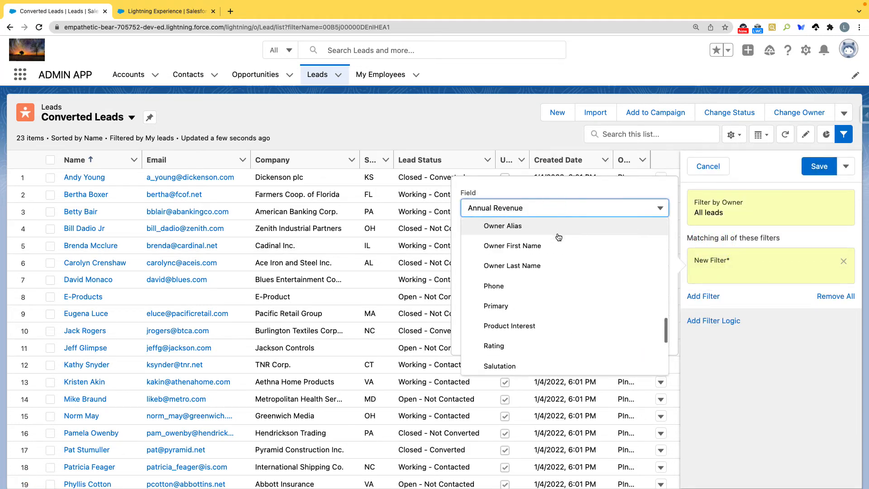
scroll(557, 262, "down", 5)
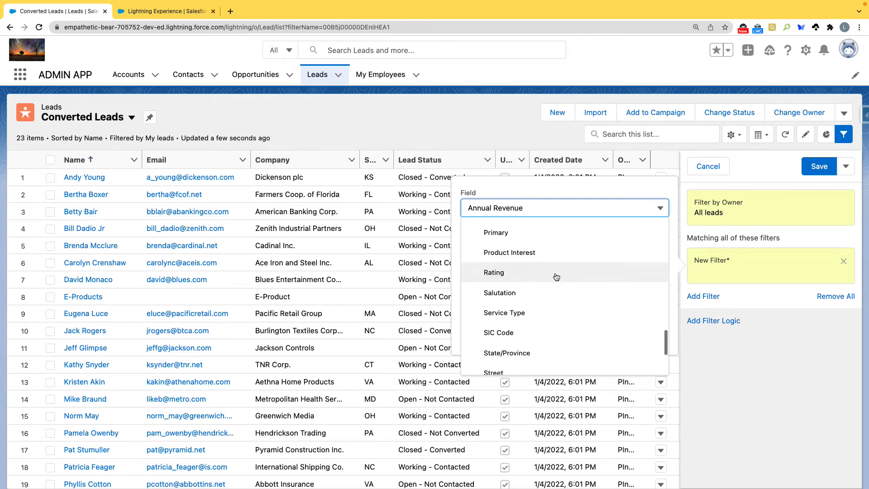
scroll(556, 277, "up", 8)
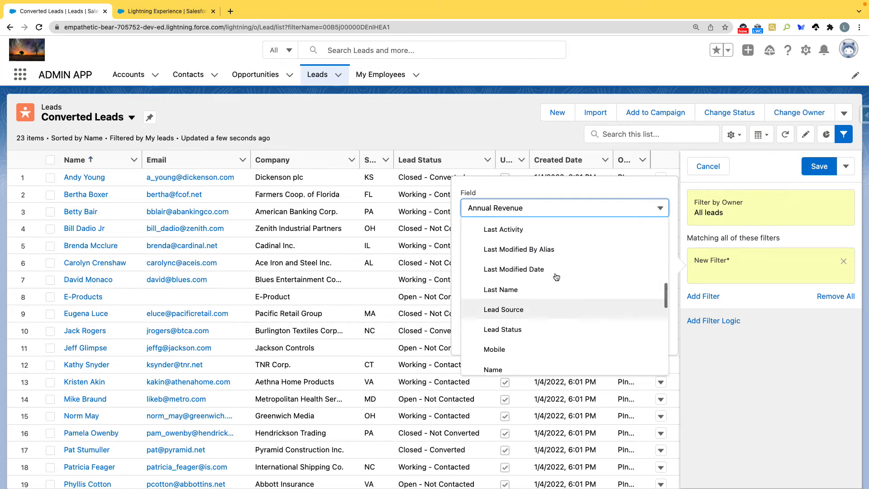
left_click(519, 333)
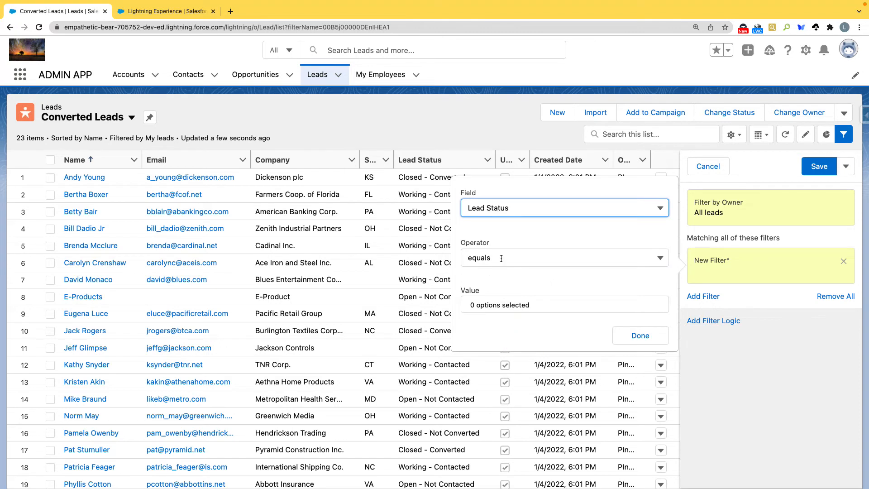
left_click(508, 304)
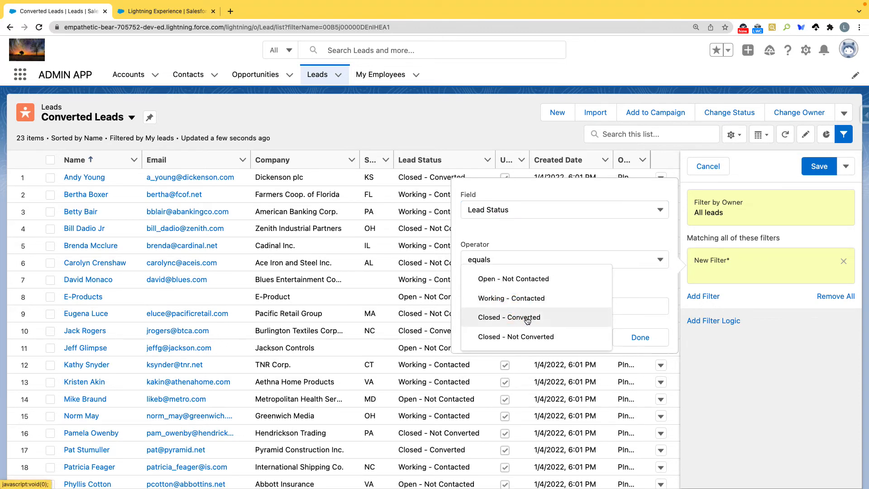
left_click(518, 320)
left_click(652, 338)
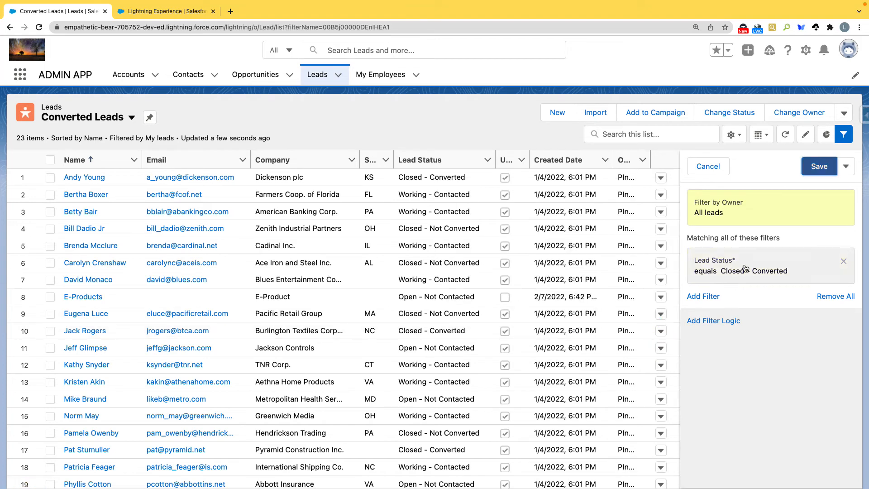
left_click(817, 167)
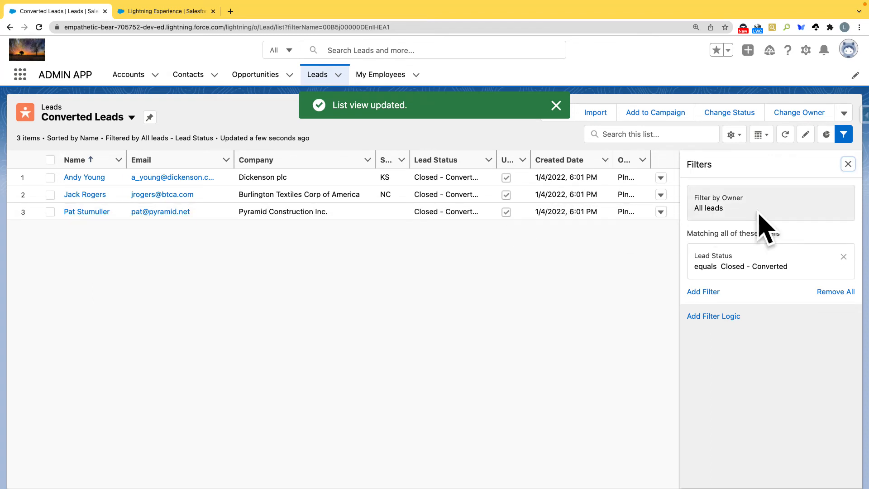
- Change the Lead Status filter to Converted equals True and save the list view
left_click(716, 296)
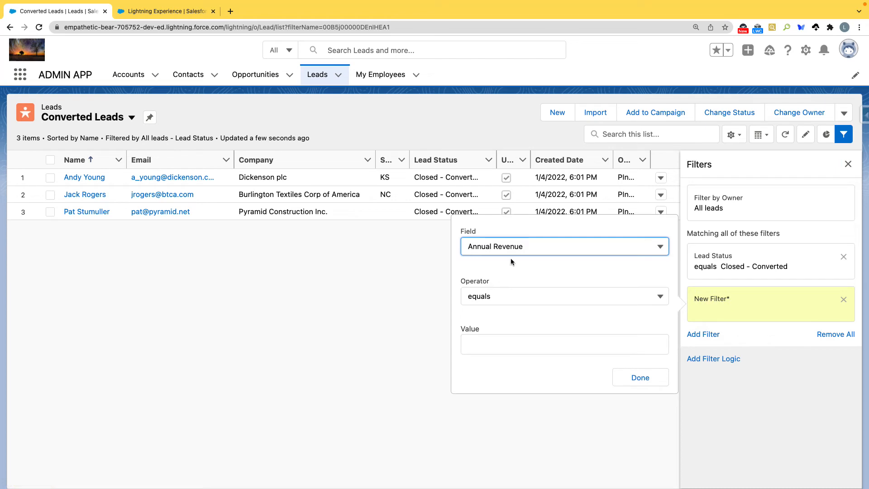
left_click(713, 265)
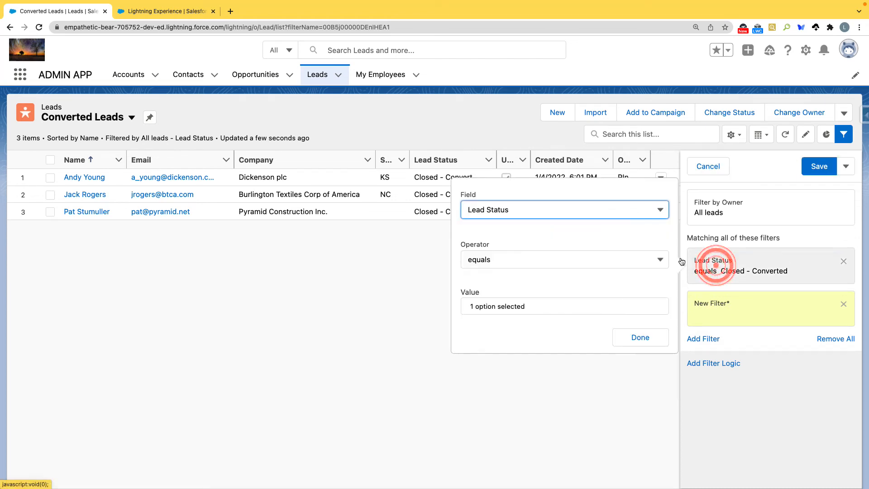
left_click(515, 209)
scroll(516, 275, "down", 5)
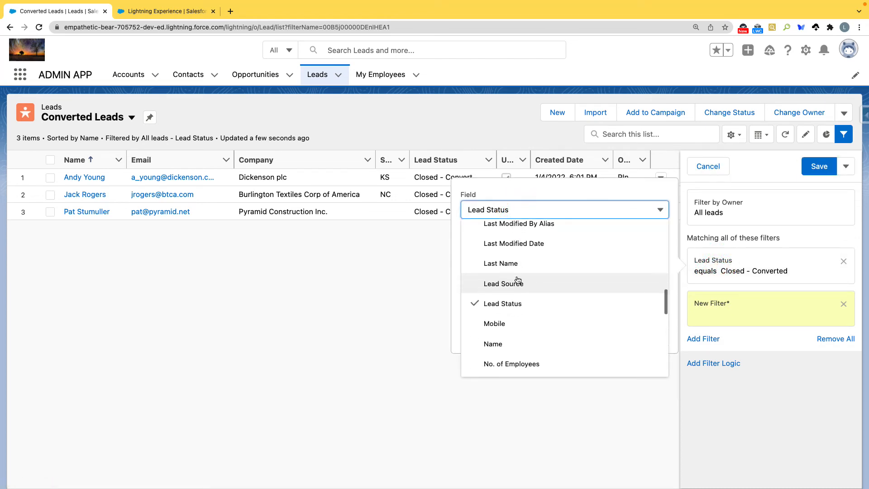
scroll(517, 280, "down", 6)
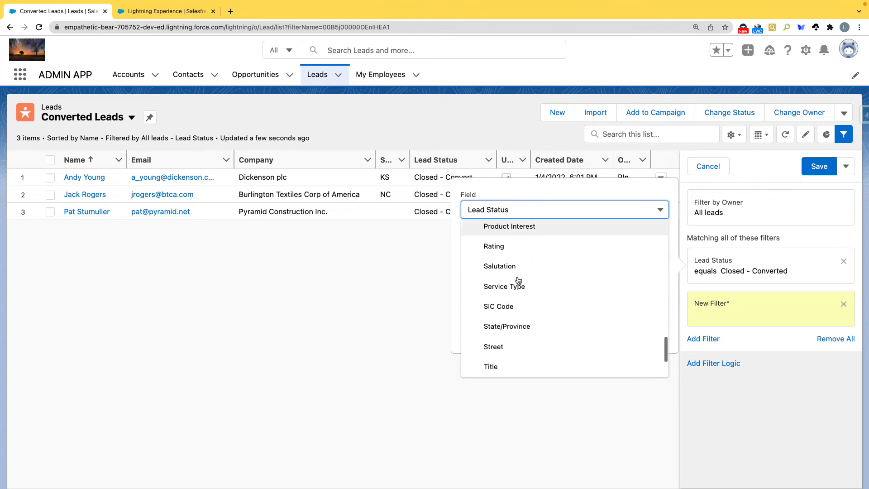
scroll(518, 281, "down", 3)
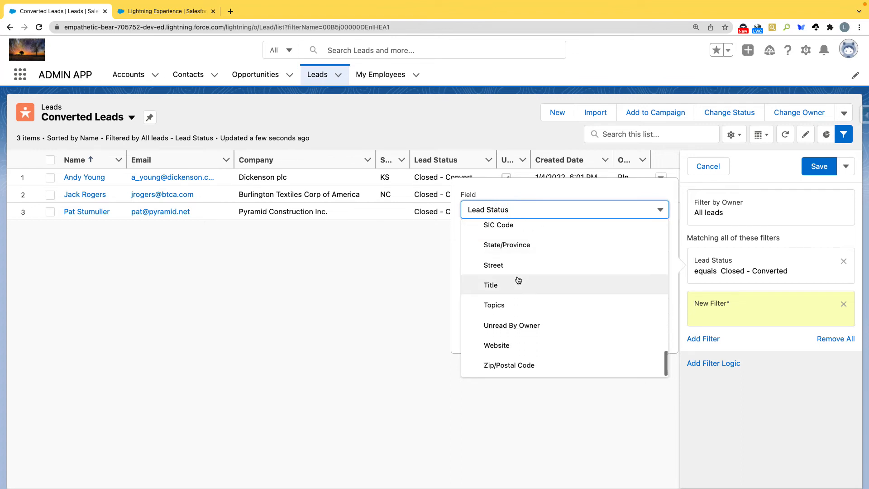
scroll(518, 281, "up", 10)
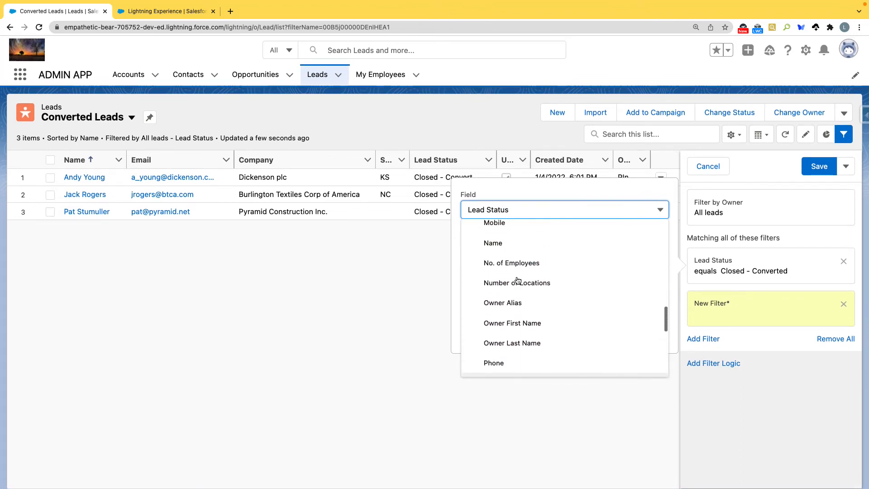
scroll(518, 279, "up", 5)
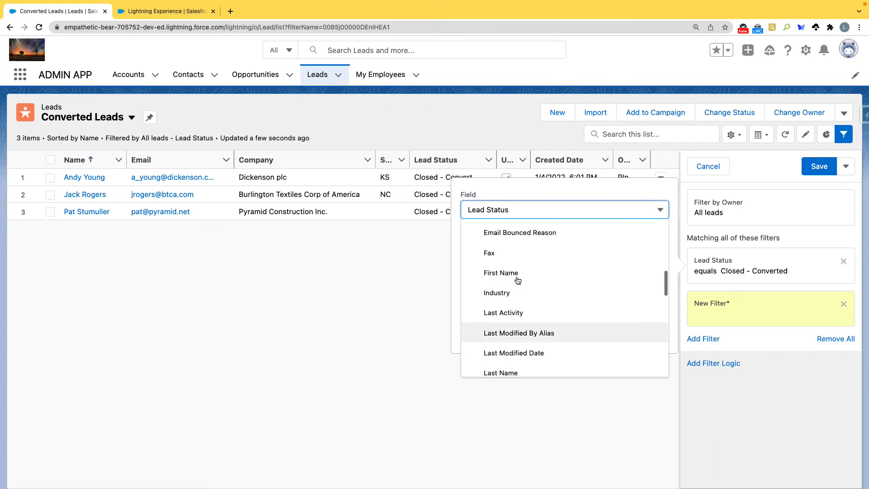
scroll(518, 280, "up", 6)
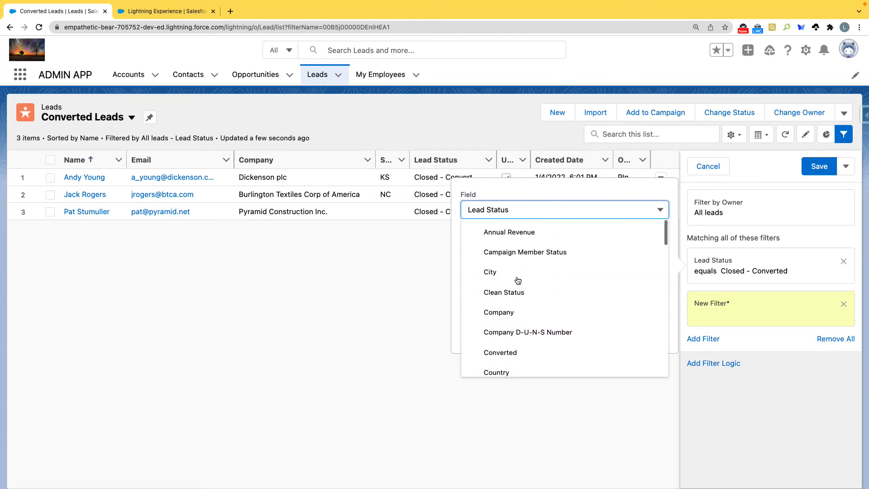
left_click(517, 357)
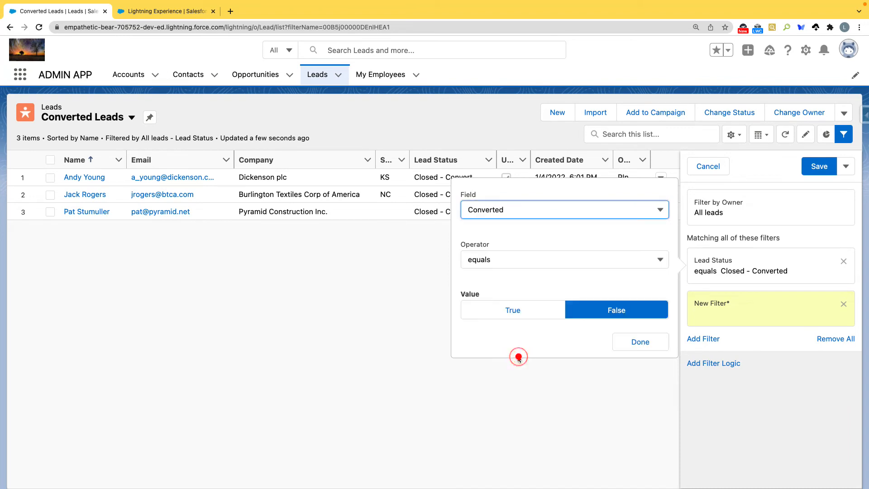
left_click(540, 310)
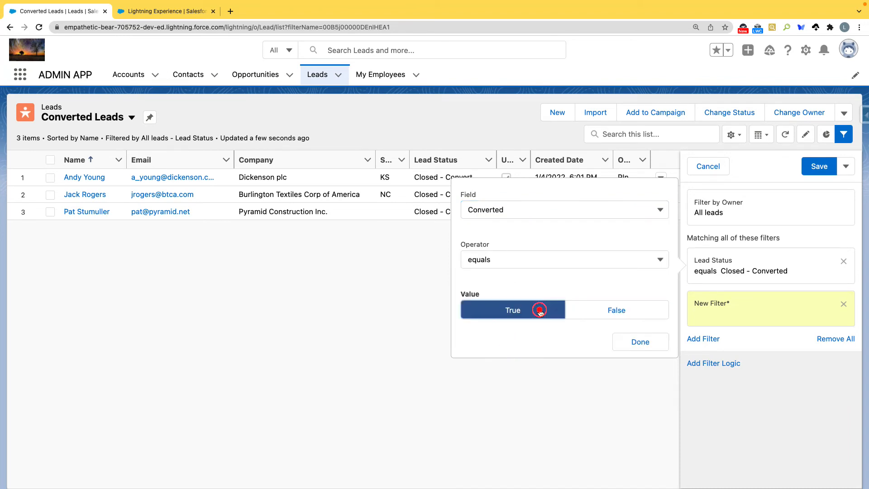
left_click(633, 344)
left_click(817, 166)
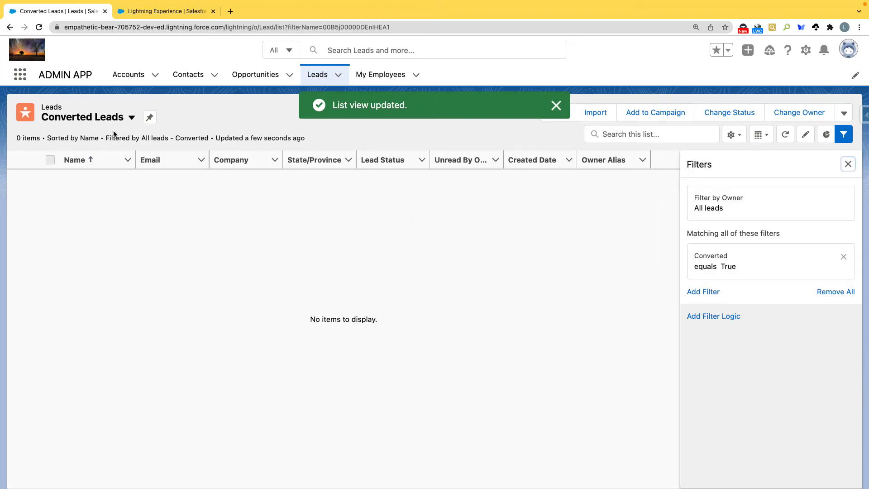
- Open the Developer Console from the Salesforce Setup page and switch to it
left_click(131, 118)
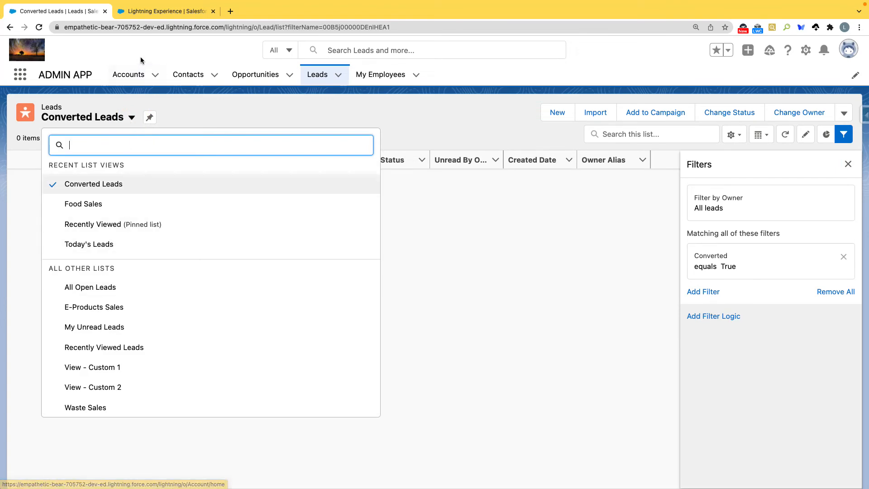
left_click(149, 13)
left_click(80, 11)
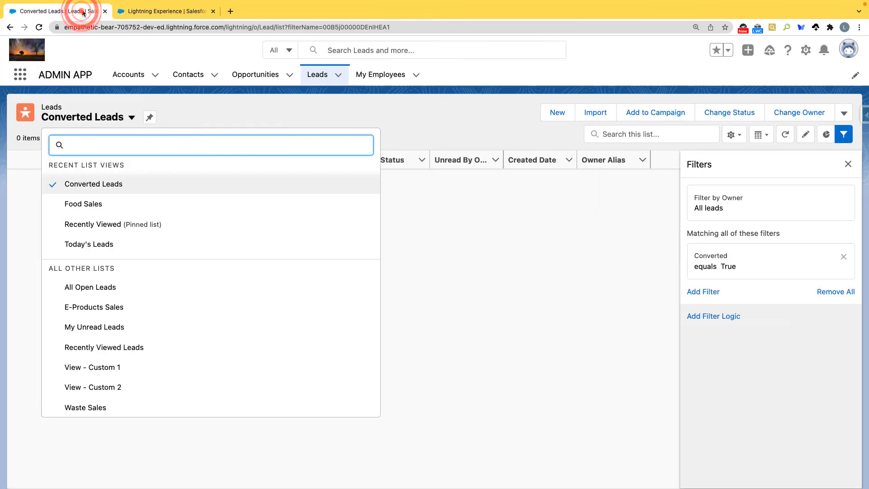
left_click(173, 11)
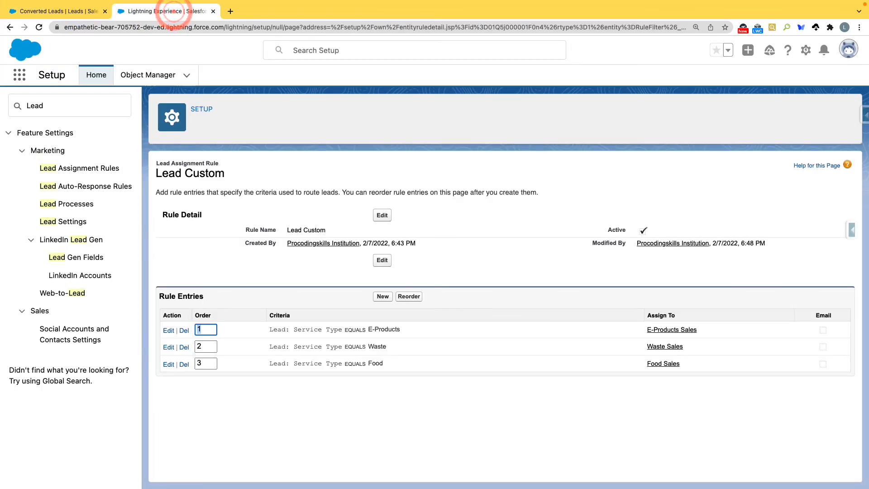
left_click(805, 50)
left_click(769, 135)
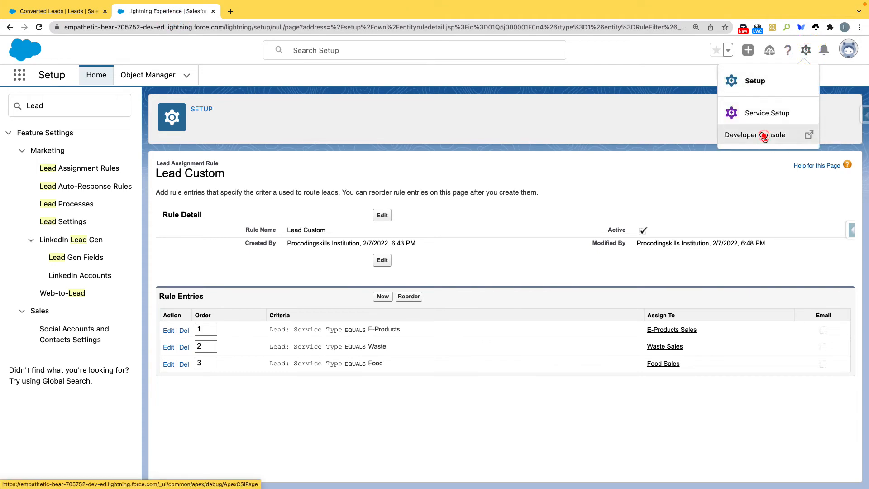
left_click(274, 11)
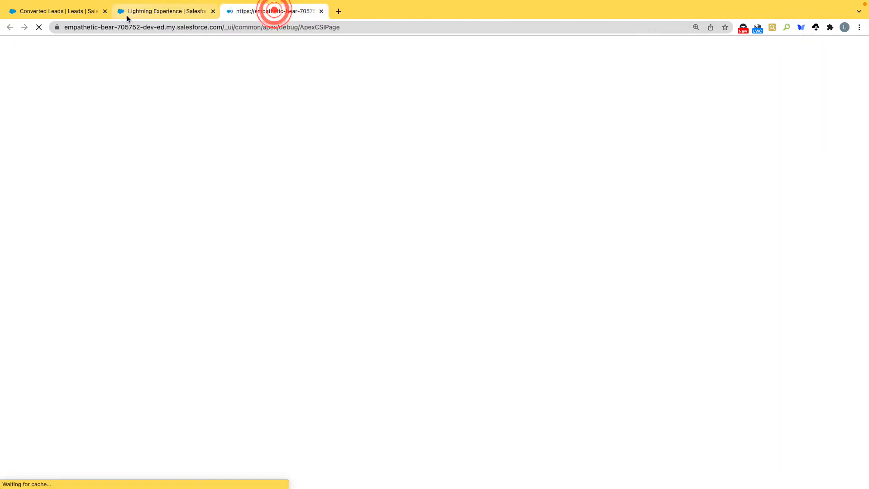
left_click(83, 11)
left_click(504, 202)
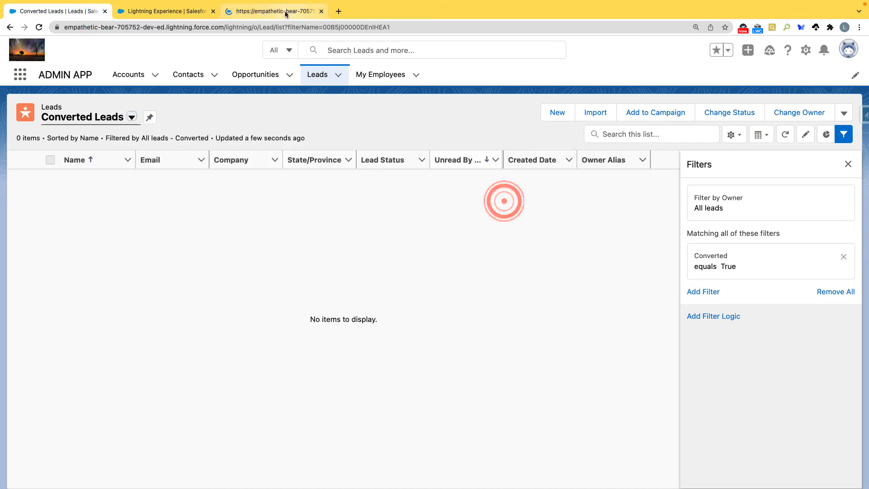
left_click(279, 12)
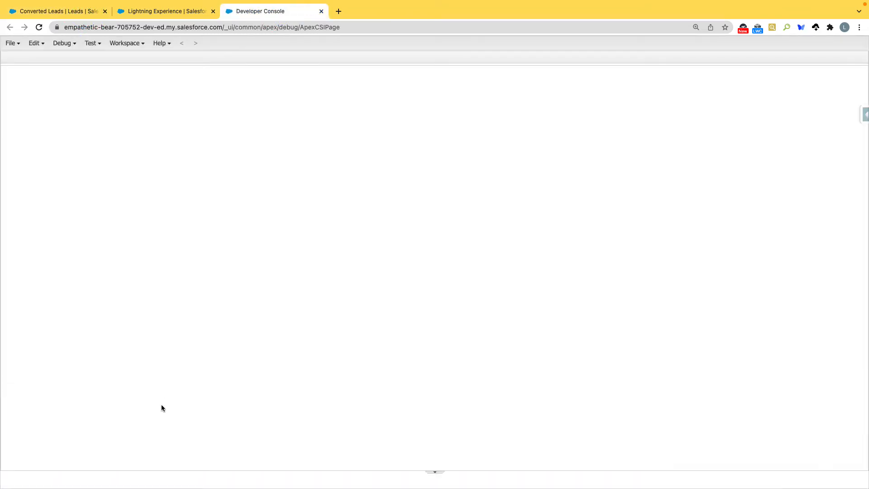
left_click(162, 406)
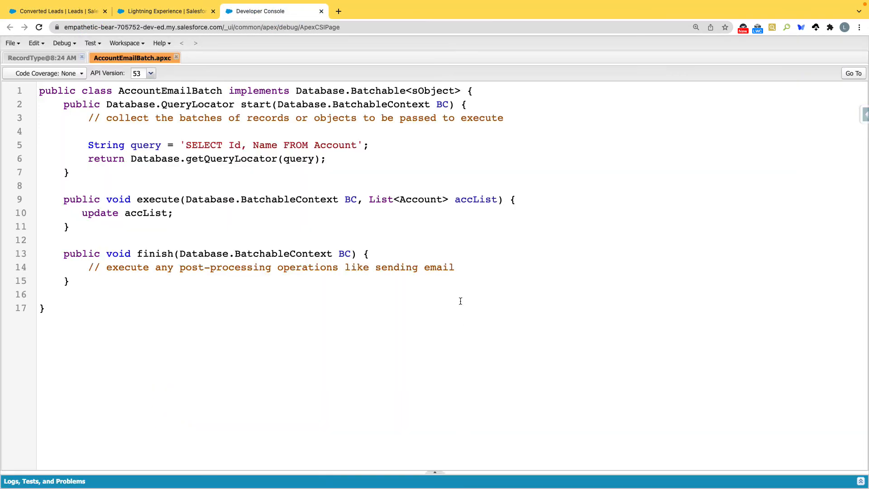
- Try to run the query "Select Id , Converted , LeadStatus FROM Lead" in the Query Editor
left_click(434, 474)
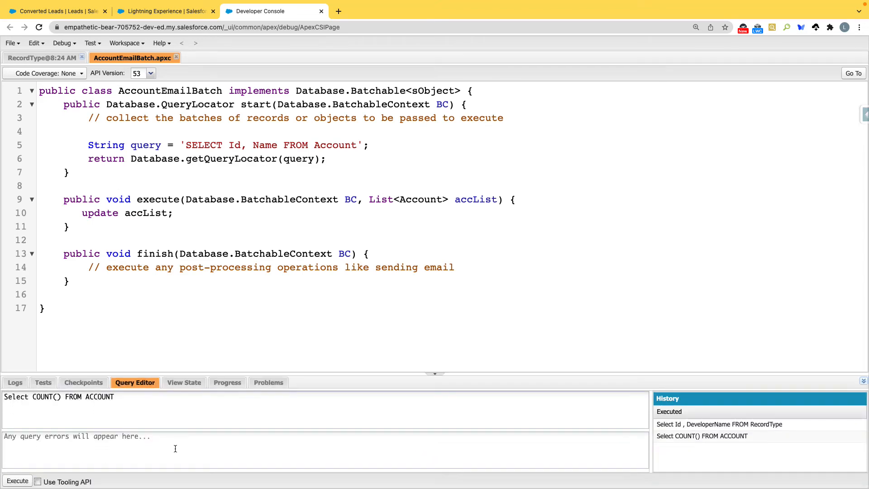
left_click(150, 408)
key("ctrl+a")
type("S")
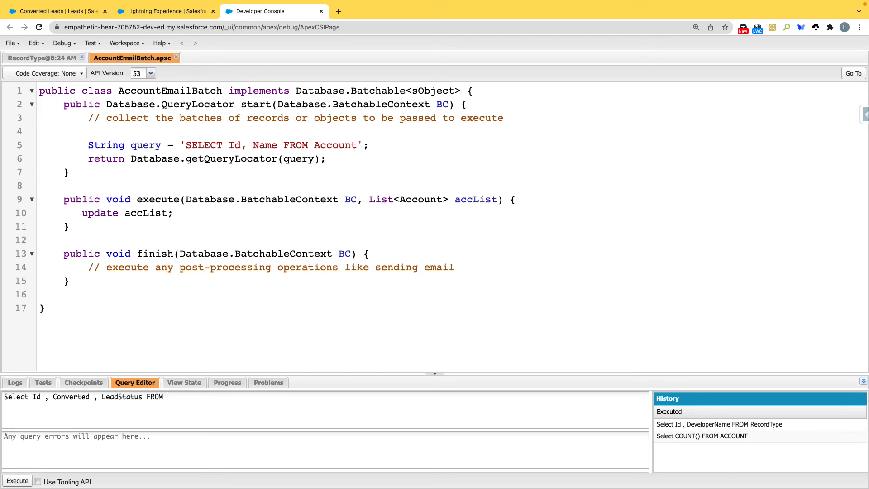
left_click(18, 481)
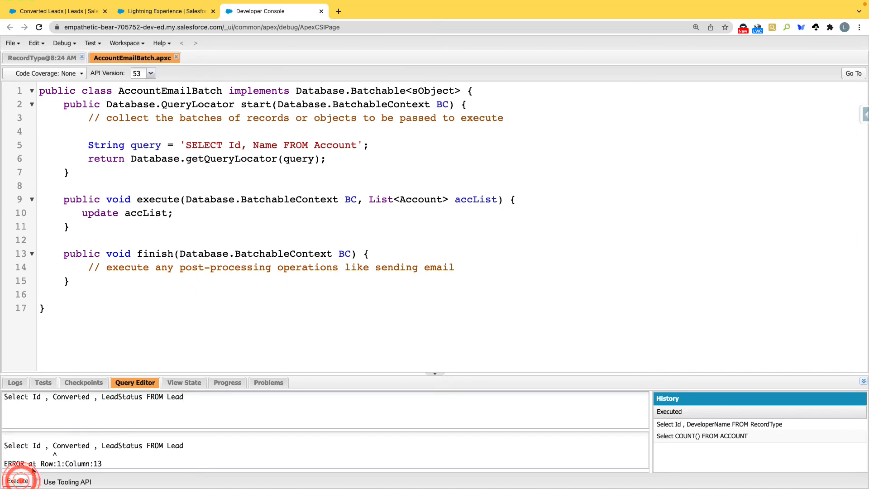
- Correct the query to "Select Id , IsConverted , Status FROM Lead" and execute it
left_click(53, 396)
type("Is")
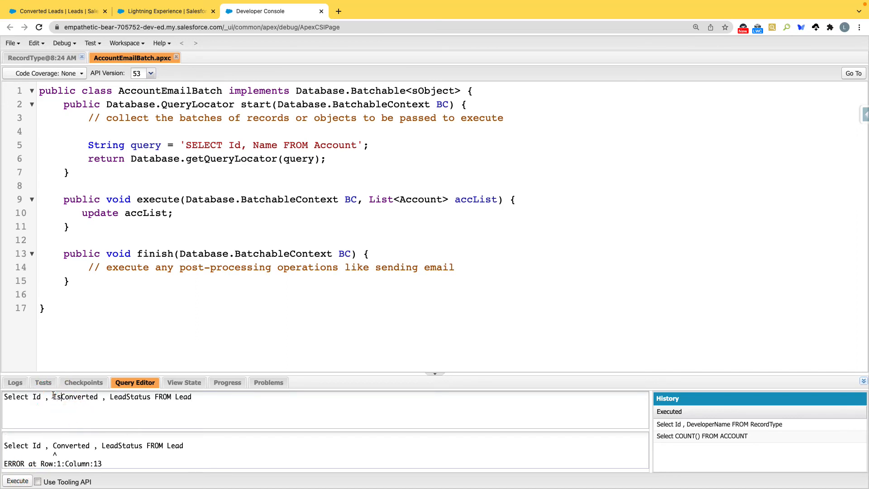
left_click(22, 481)
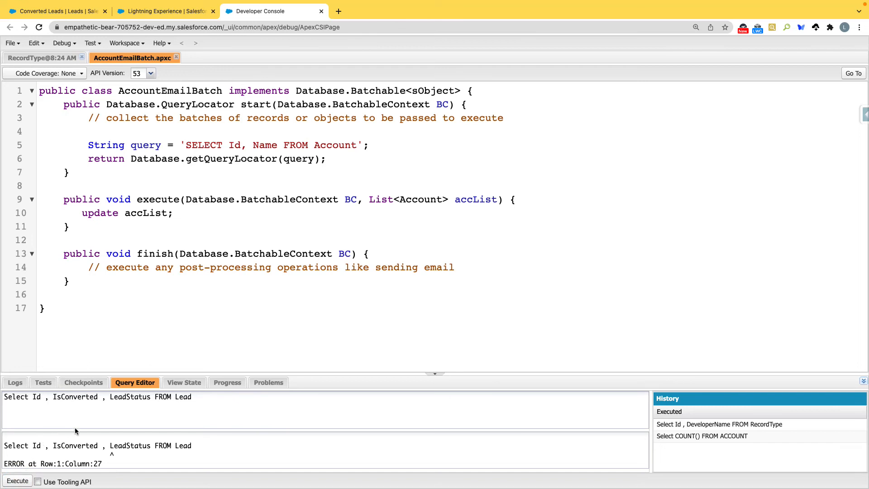
mouse_move(128, 399)
left_mouse_down()
mouse_move(110, 398)
mouse_move(126, 397)
left_mouse_up()
left_click(113, 398)
key("BackSpace")
left_click(8, 481)
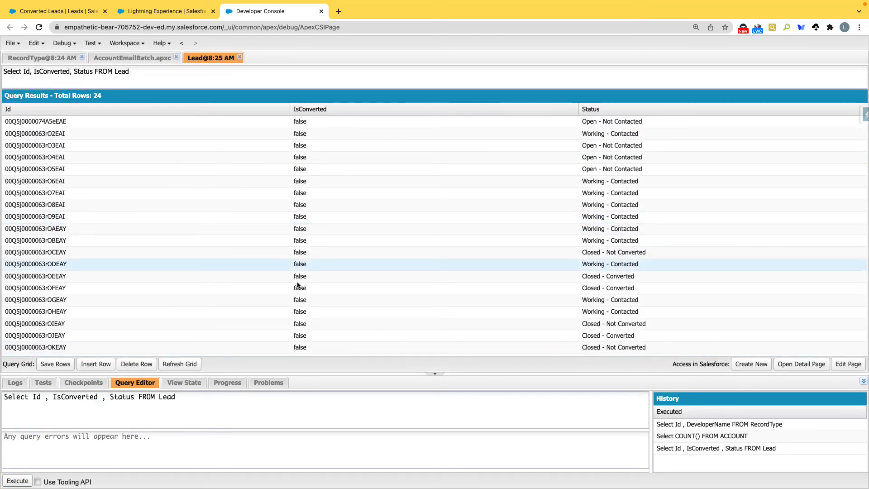
- Add the Name field to the lead query, execute "Select Id , IsConverted , Status ,Name FROM Lead" and look through the results
left_click(137, 397)
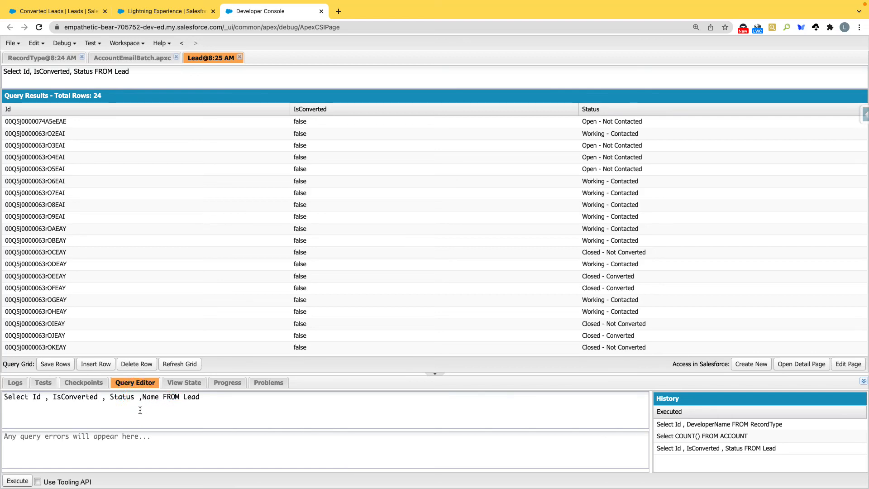
left_click(20, 481)
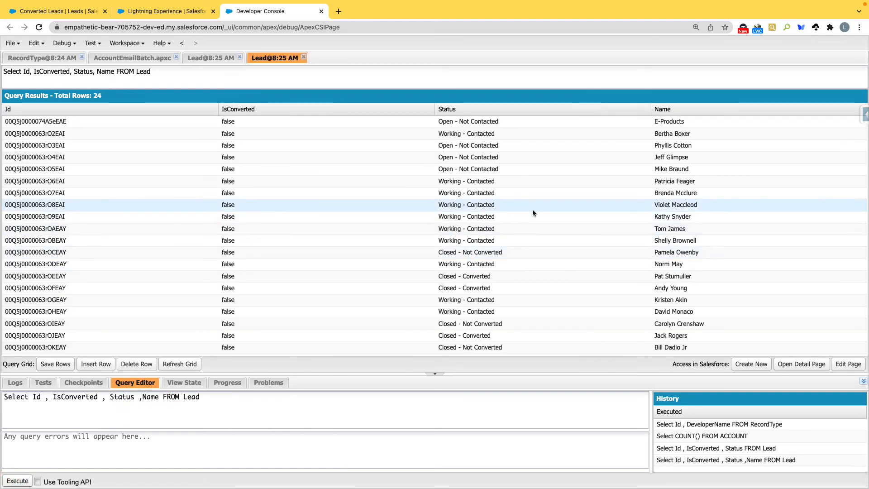
scroll(531, 217, "down", 1)
scroll(531, 217, "down", 1)
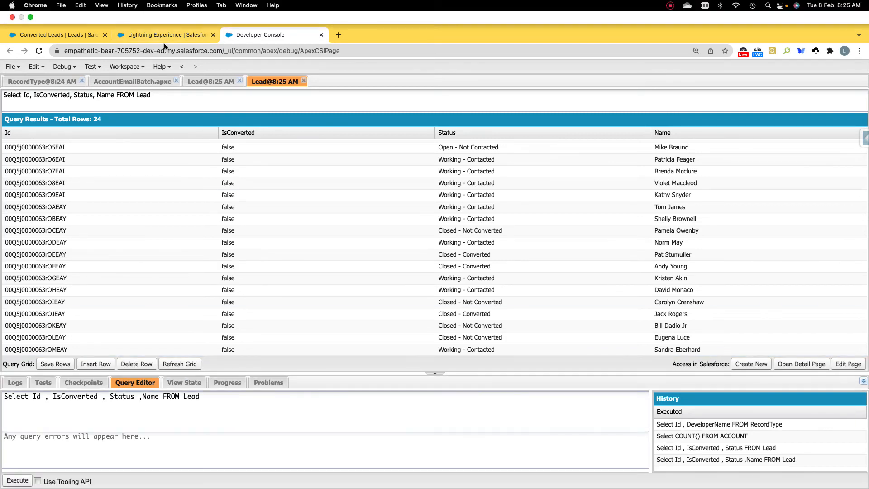
- In the Converted Leads list view, change the Converted filter to Lead Status equals Closed - Converted
left_click(162, 35)
left_click(84, 35)
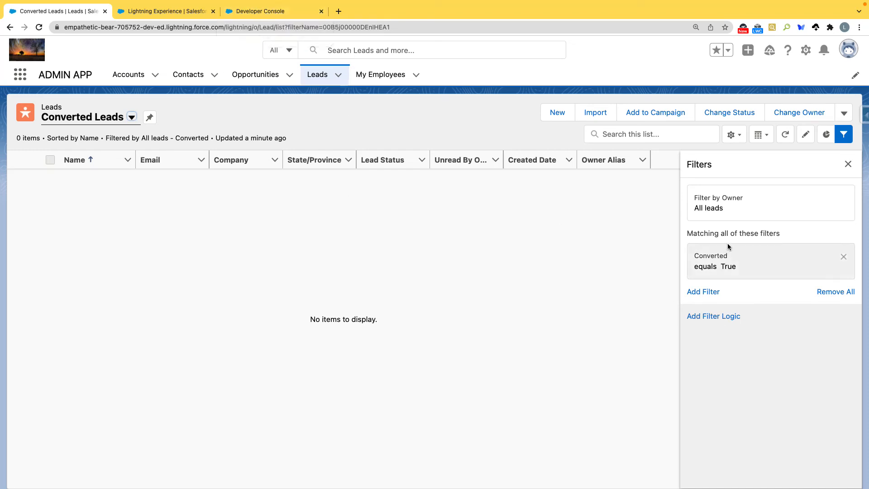
left_click(735, 261)
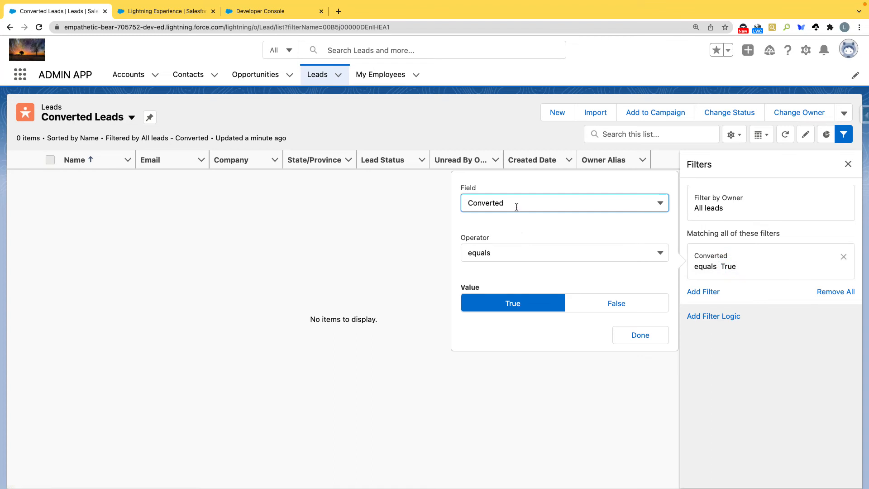
left_click(517, 206)
scroll(517, 294, "down", 3)
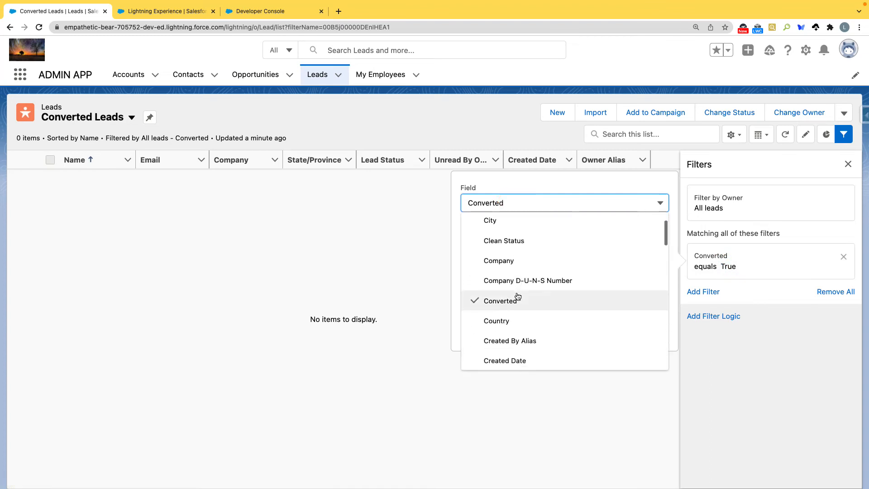
scroll(518, 296, "down", 6)
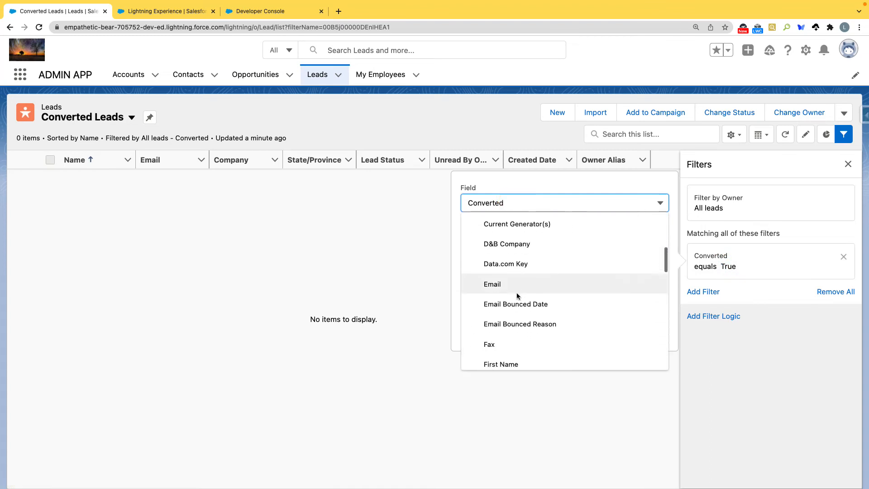
scroll(518, 296, "down", 3)
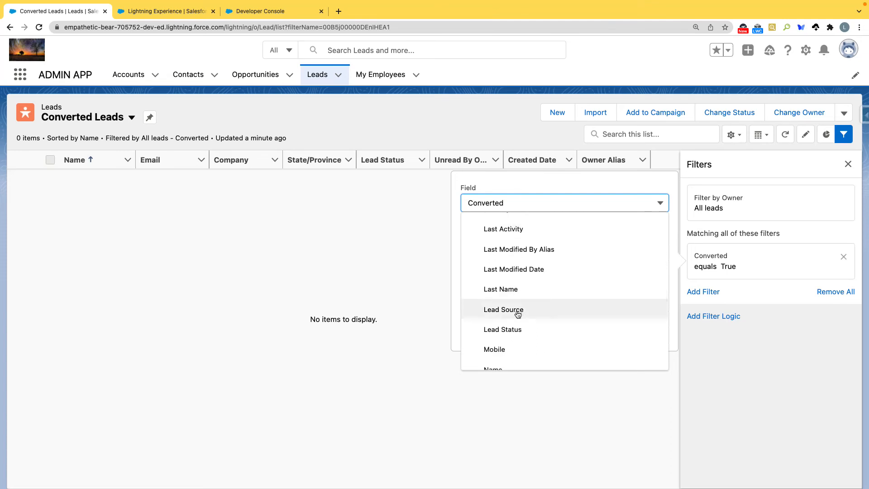
left_click(516, 328)
left_click(519, 254)
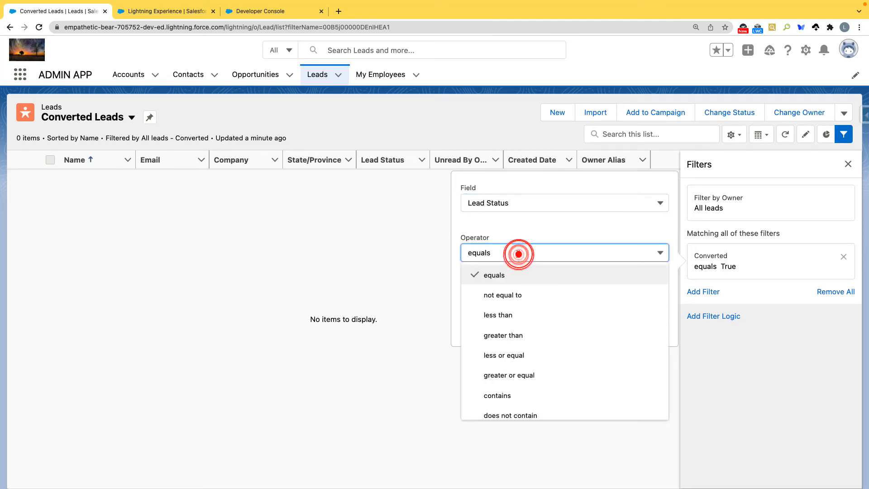
left_click(517, 275)
left_click(525, 300)
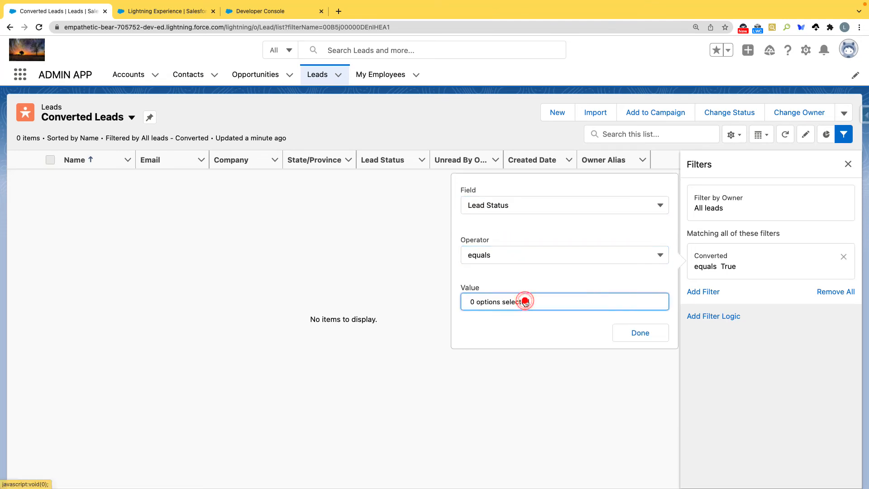
left_click(510, 313)
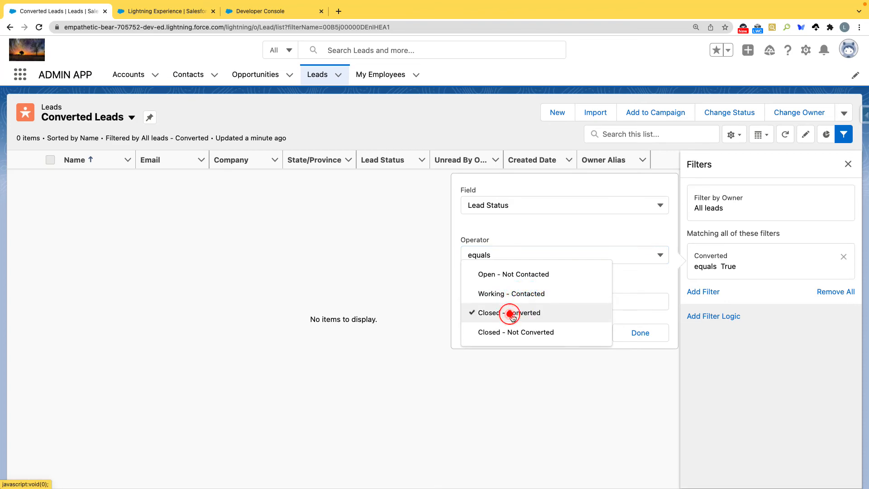
- Check the Status values in the Developer Console query results, then apply the Lead Status filter and save the list view
left_click(251, 16)
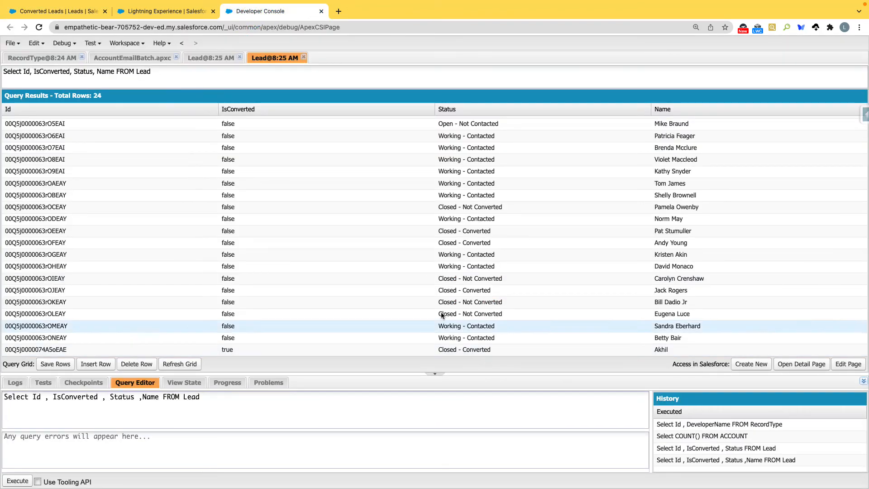
left_click(170, 12)
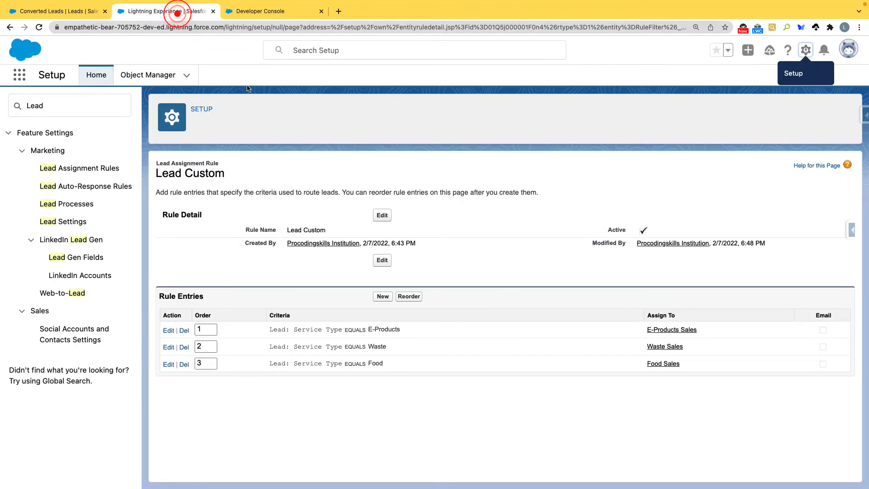
left_click(50, 14)
left_click(649, 336)
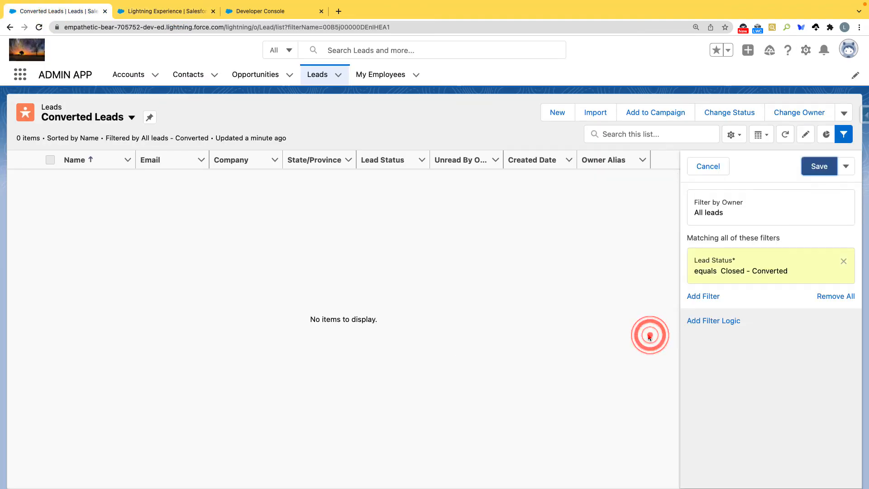
left_click(817, 159)
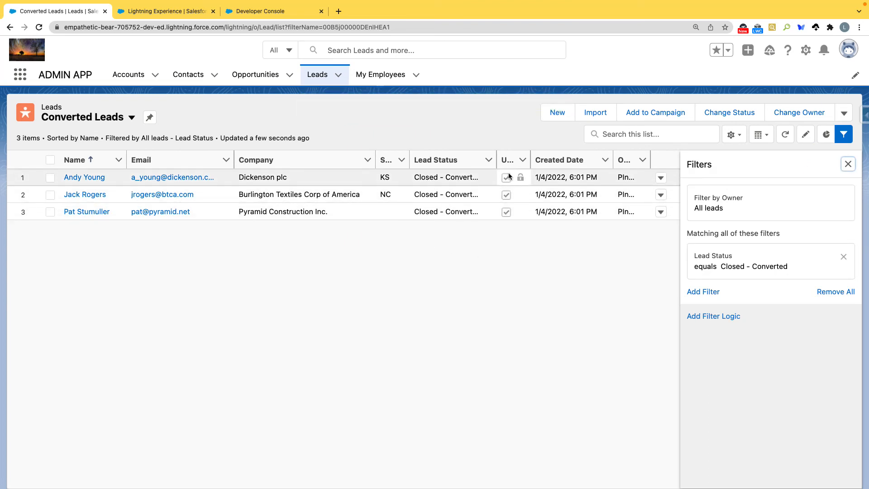
- Widen the Unread By Owner column in the Converted Leads list and close the filter settings
left_click_drag(530, 160, 605, 159)
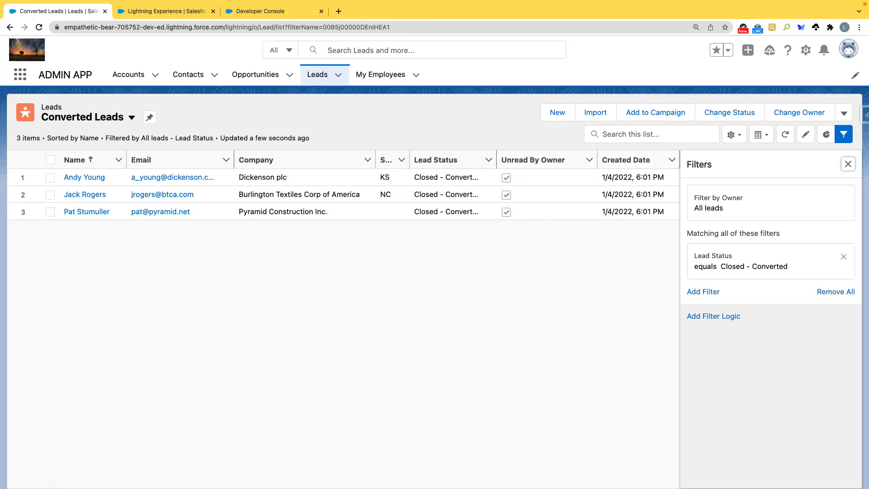
left_click(847, 164)
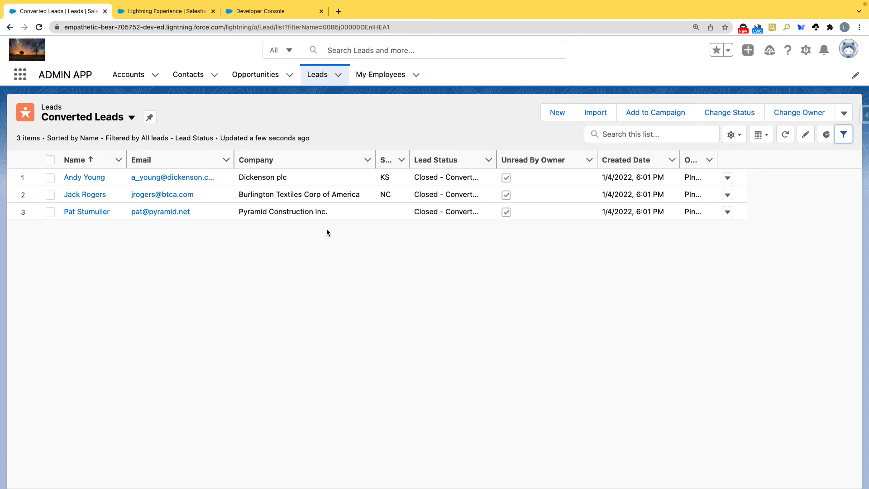
left_click(107, 179)
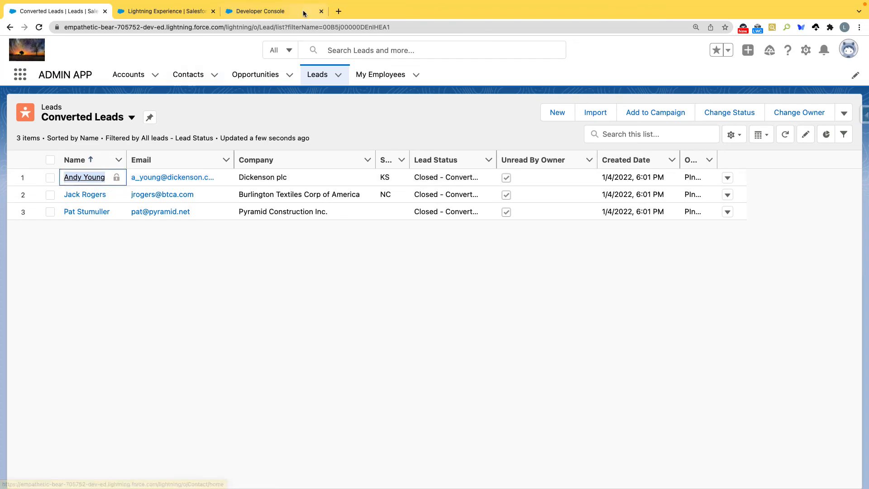
- Compare the leads in the Converted Leads list view with the IsConverted, Status and Name values in the Developer Console query results
left_click(277, 12)
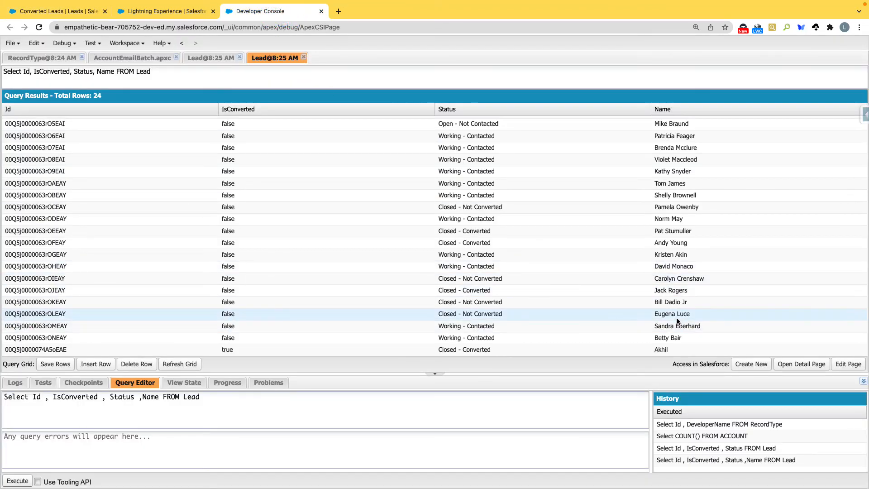
scroll(675, 320, "up", 3)
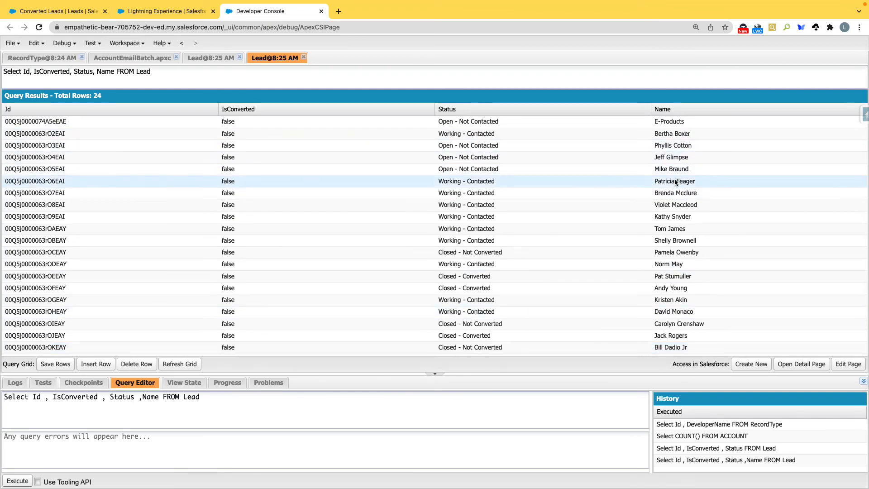
scroll(678, 217, "down", 3)
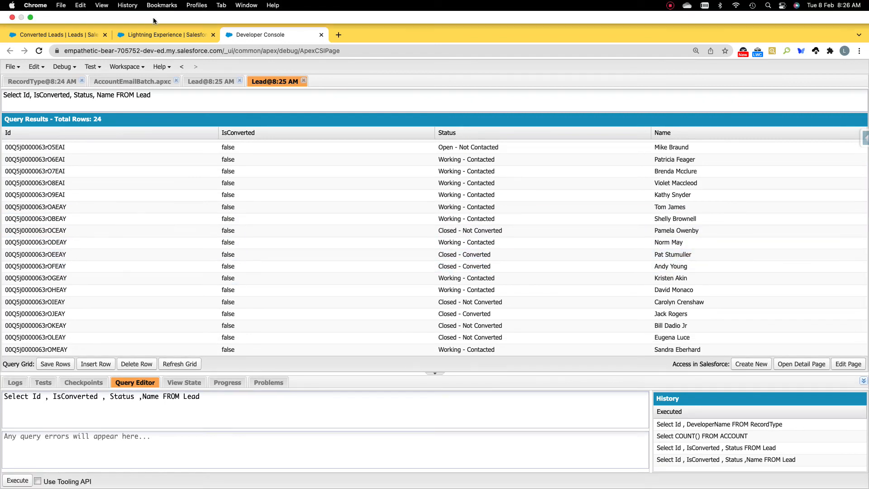
left_click(157, 36)
left_click(58, 11)
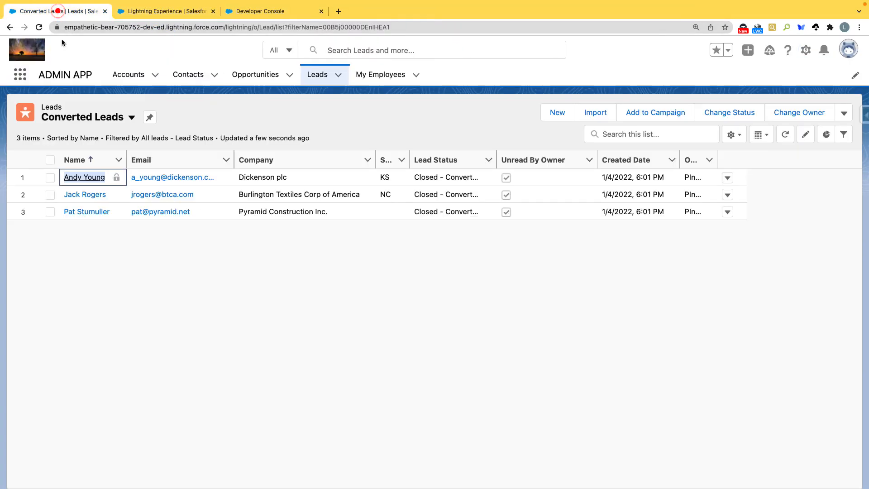
left_click(260, 11)
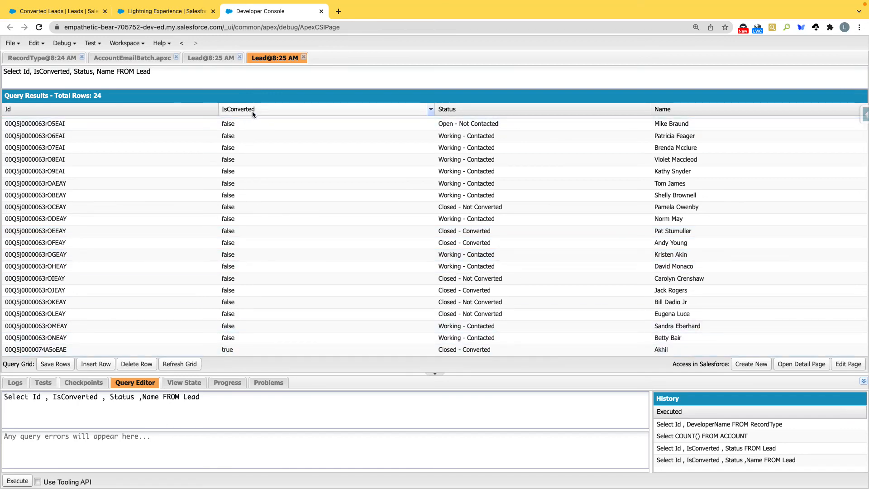
left_click(162, 11)
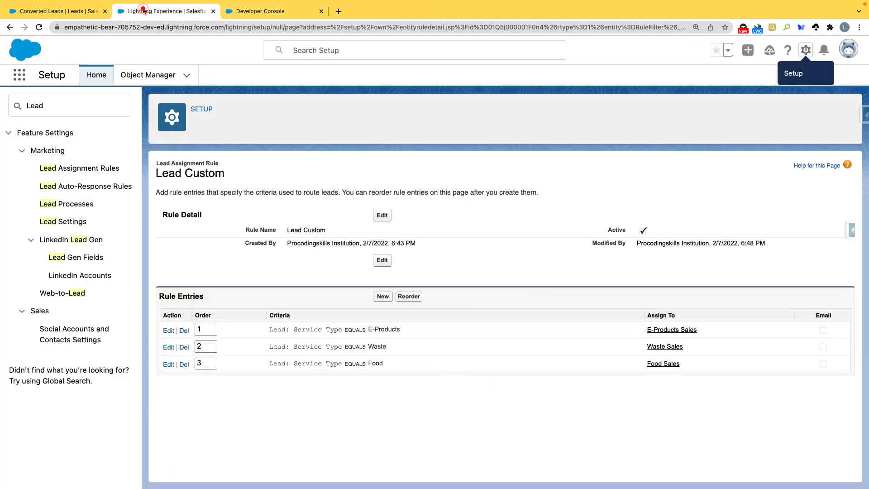
left_click(79, 13)
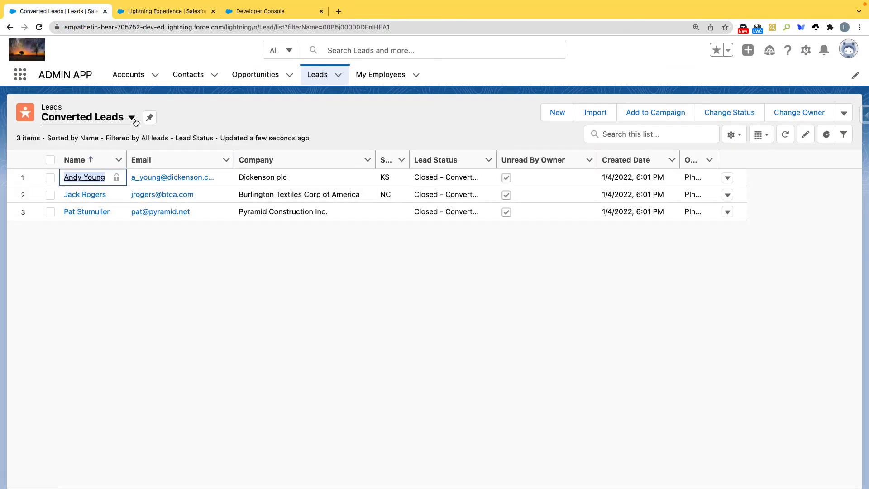
left_click(301, 278)
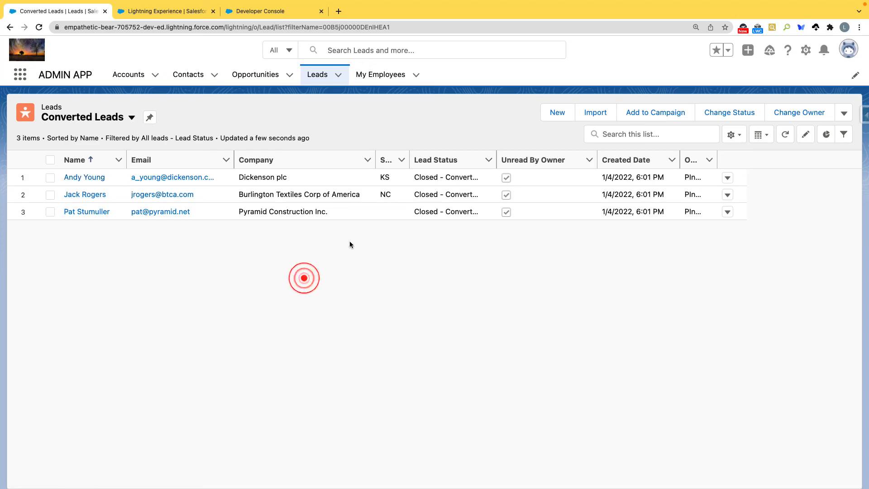
- Copy the Id of the lead with IsConverted true from the query results and open its record by putting the Id after the org's base URL
left_click(284, 13)
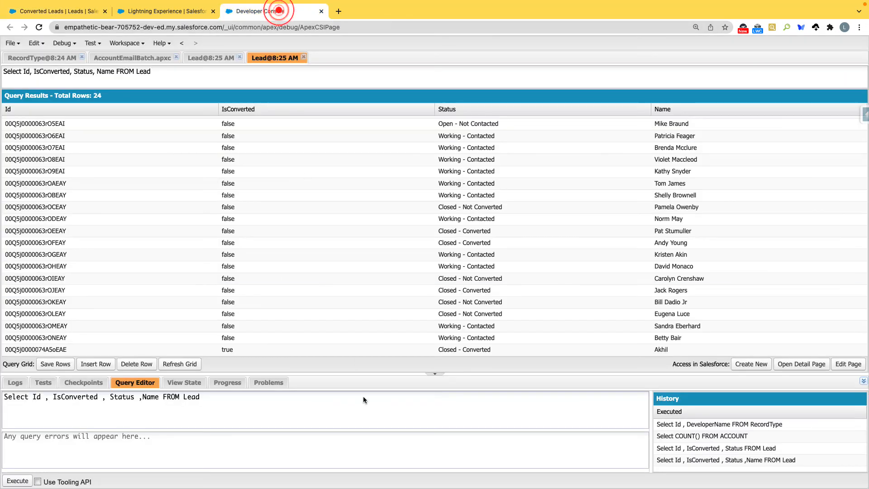
double_click(55, 352)
key("super+c")
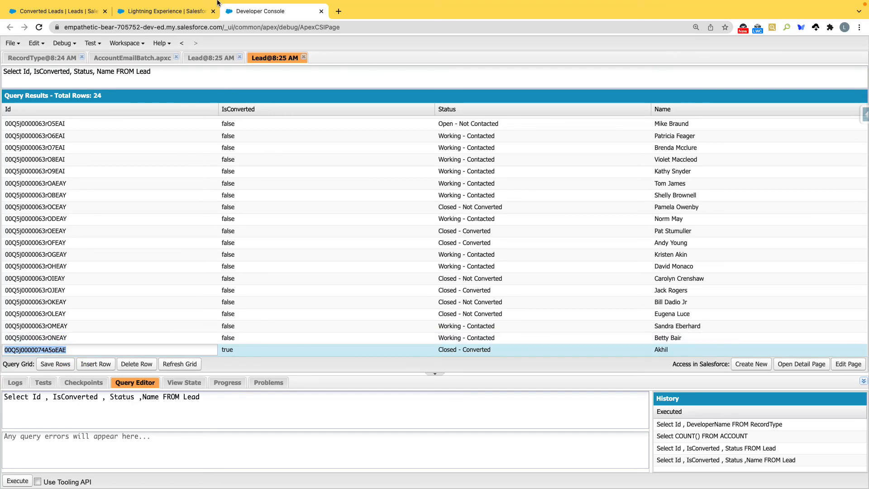
left_click(89, 15)
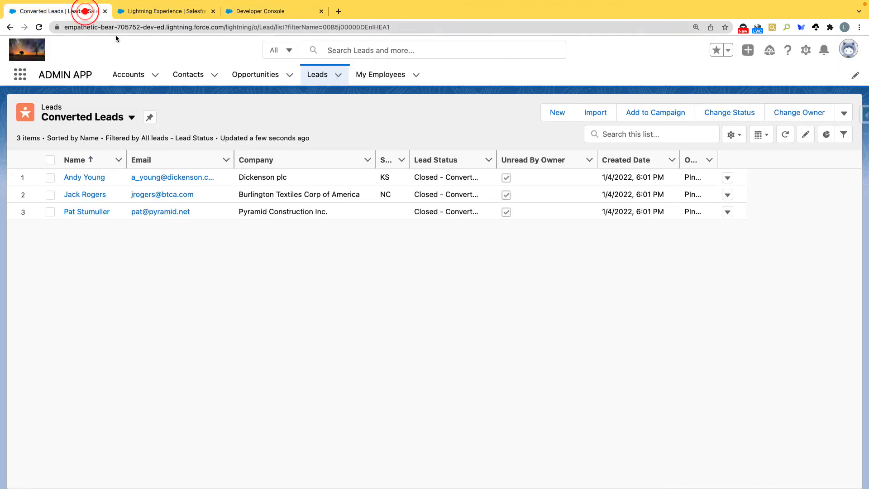
left_click_drag(225, 27, 564, 42)
key("BackSpace")
key("super+v")
key("Return")
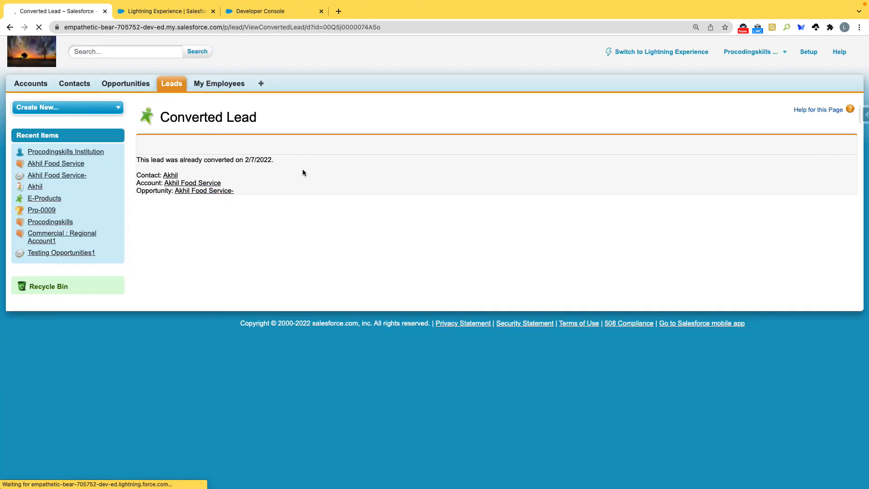
- Review the contact, account and opportunity linked on the Converted Lead page and switch to Lightning Experience
left_click_drag(259, 194, 157, 181)
left_click(232, 202)
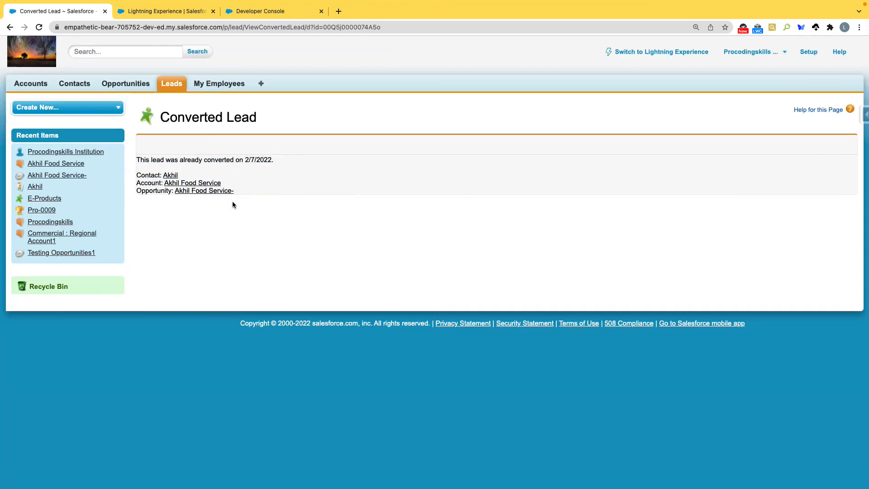
triple_click(245, 190)
left_click(261, 192)
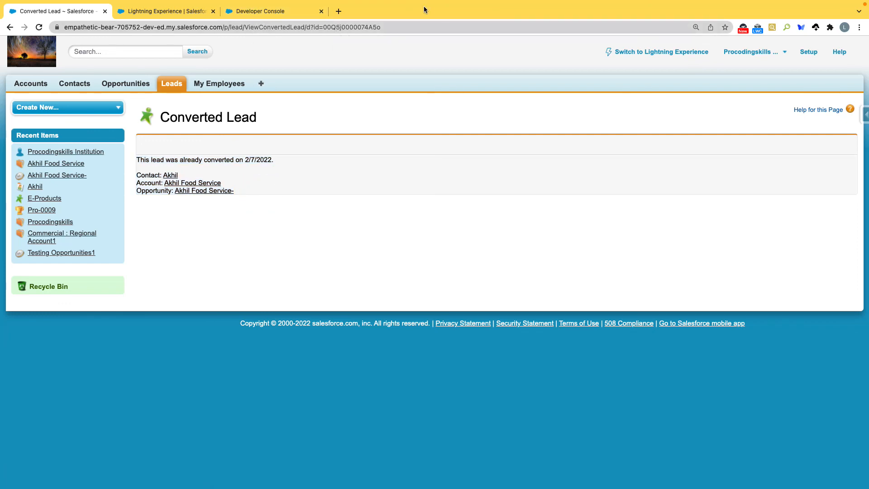
left_click(674, 55)
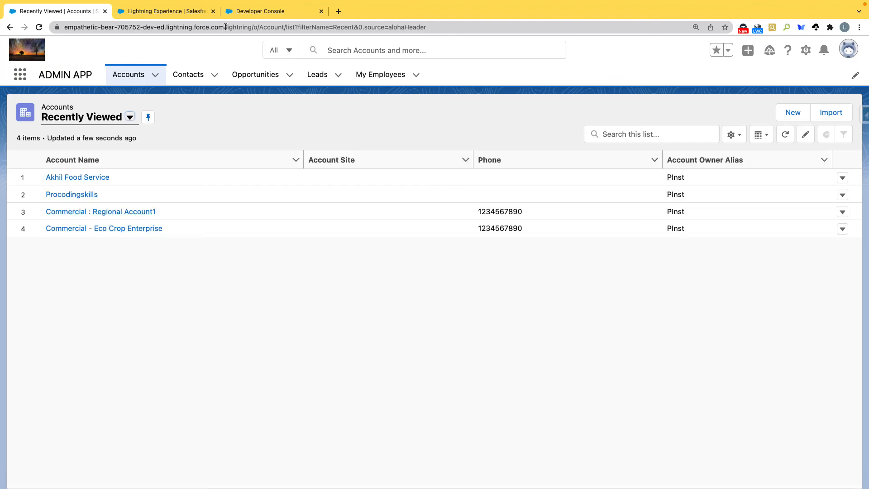
- Open the converted lead's record from Lightning Experience by replacing the URL path with the copied lead Id
left_click_drag(226, 26, 610, 35)
key("super+v")
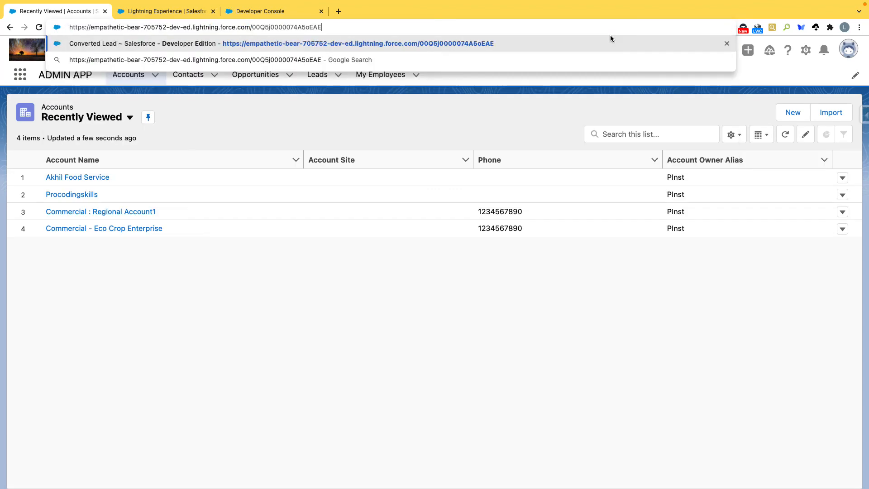
key("Return")
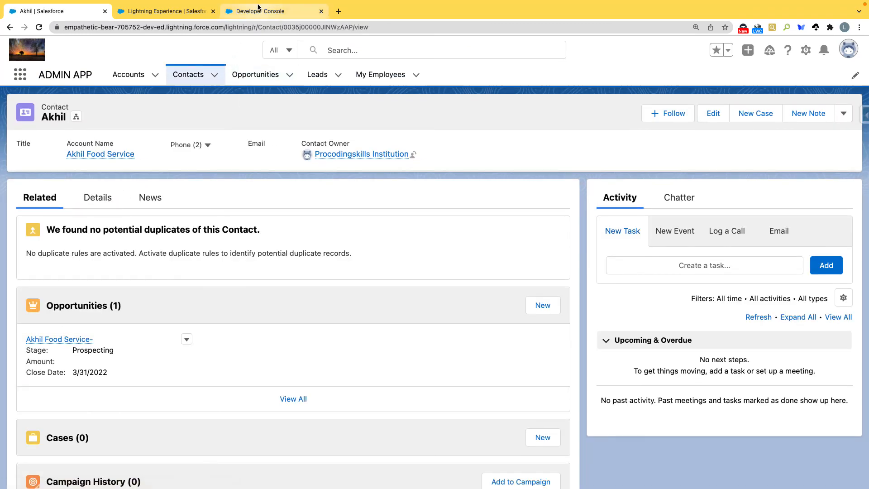
- Copy the Id of the lead with IsConverted true from the query results again and load it after the Lightning base URL, replacing the contact path
left_click(259, 12)
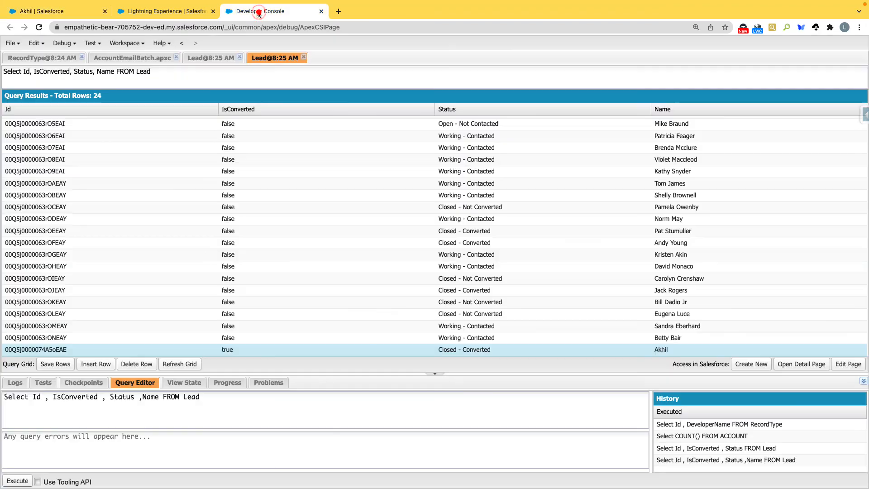
double_click(65, 351)
left_click_drag(75, 351, 0, 349)
key("super+c")
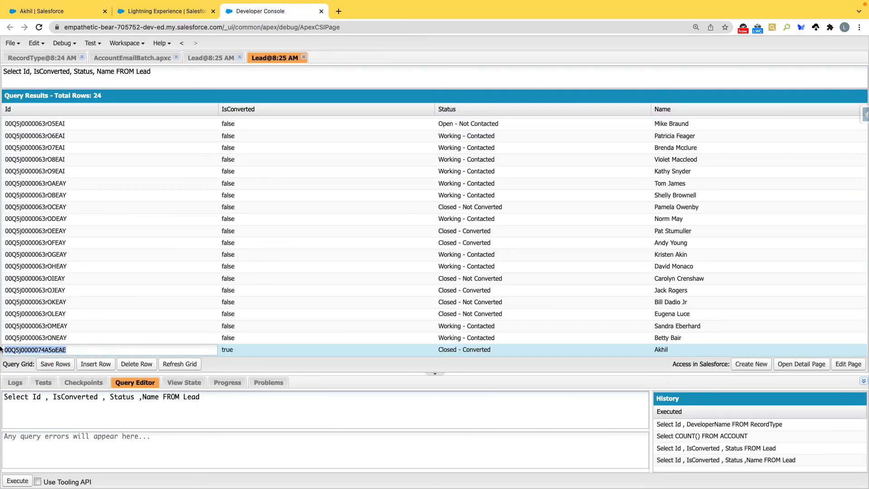
left_click(40, 10)
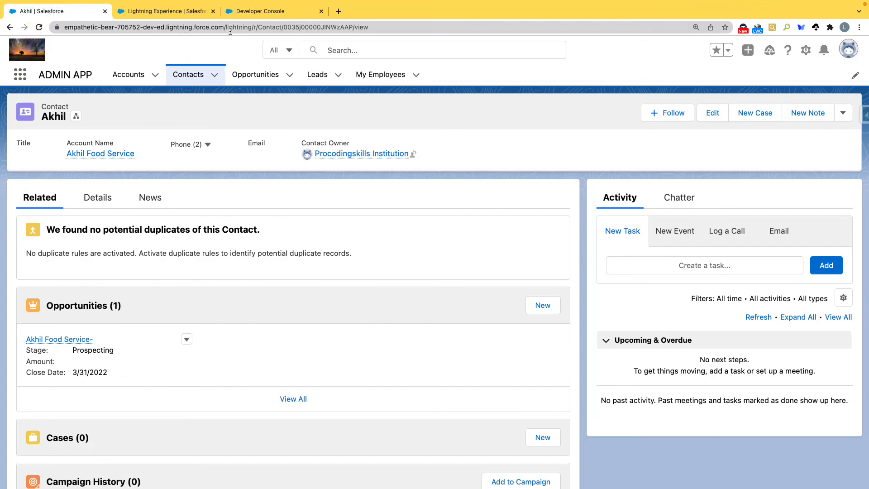
left_click_drag(226, 28, 539, 34)
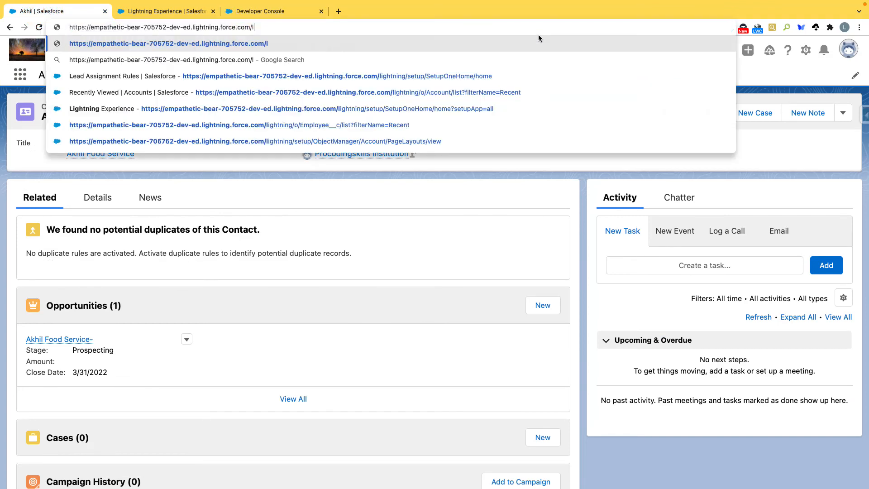
key("BackSpace")
key("super+v")
key("Return")
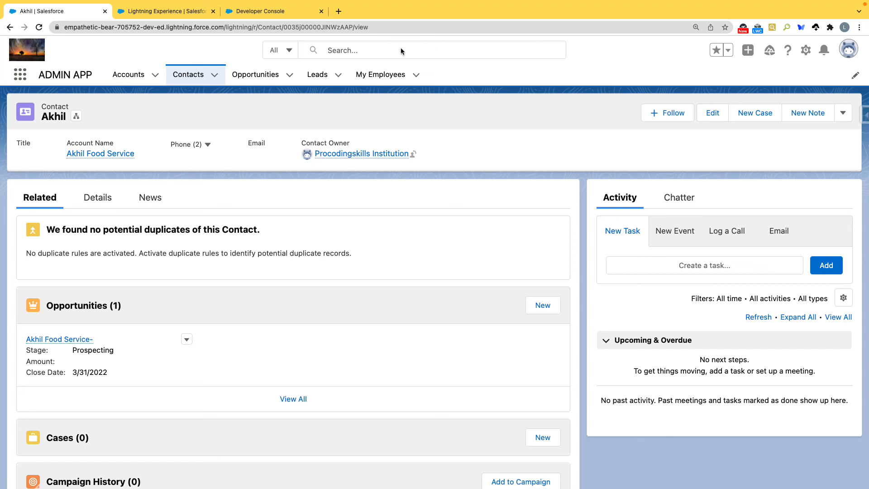
- Close the extra Lightning Experience setup page, keeping the contact record and the Developer Console open
left_click(167, 11)
left_click(214, 11)
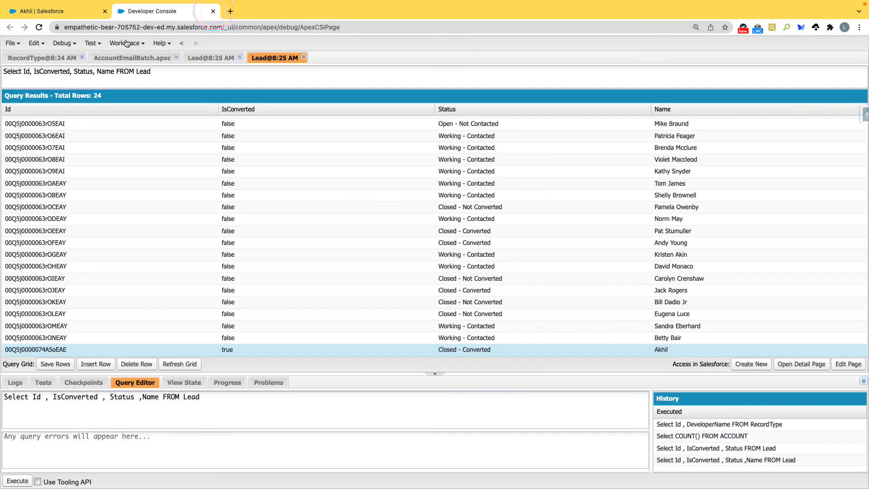